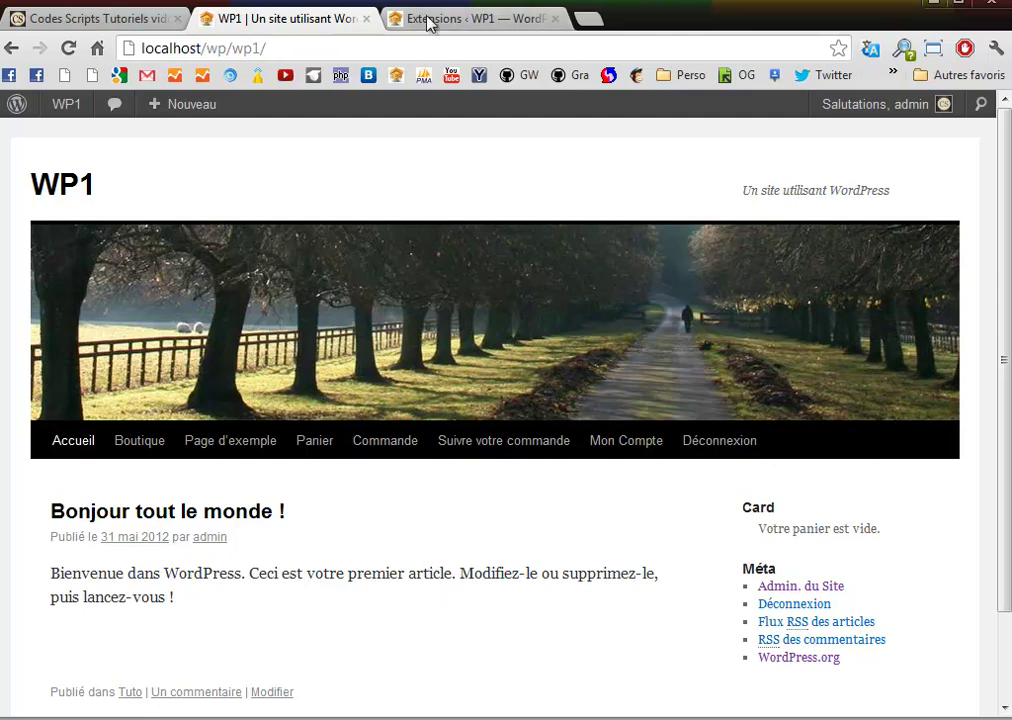
Switch to the site's admin plugins page and look through the WooCommerce and Produits submenu entries
left_click(429, 19)
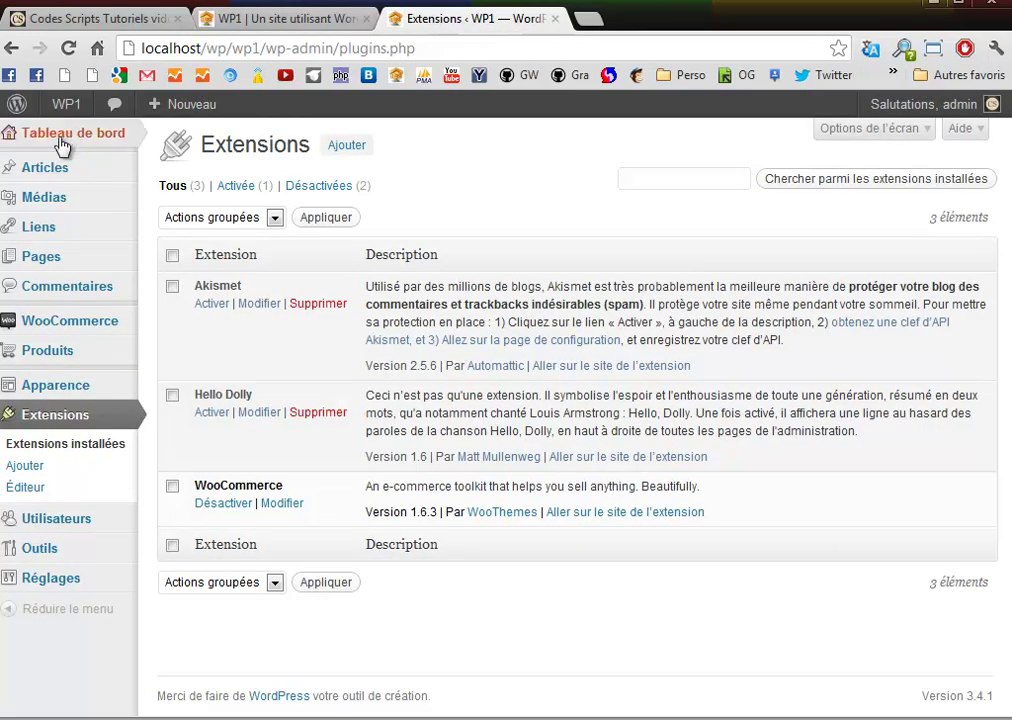
mouse_move(52, 326)
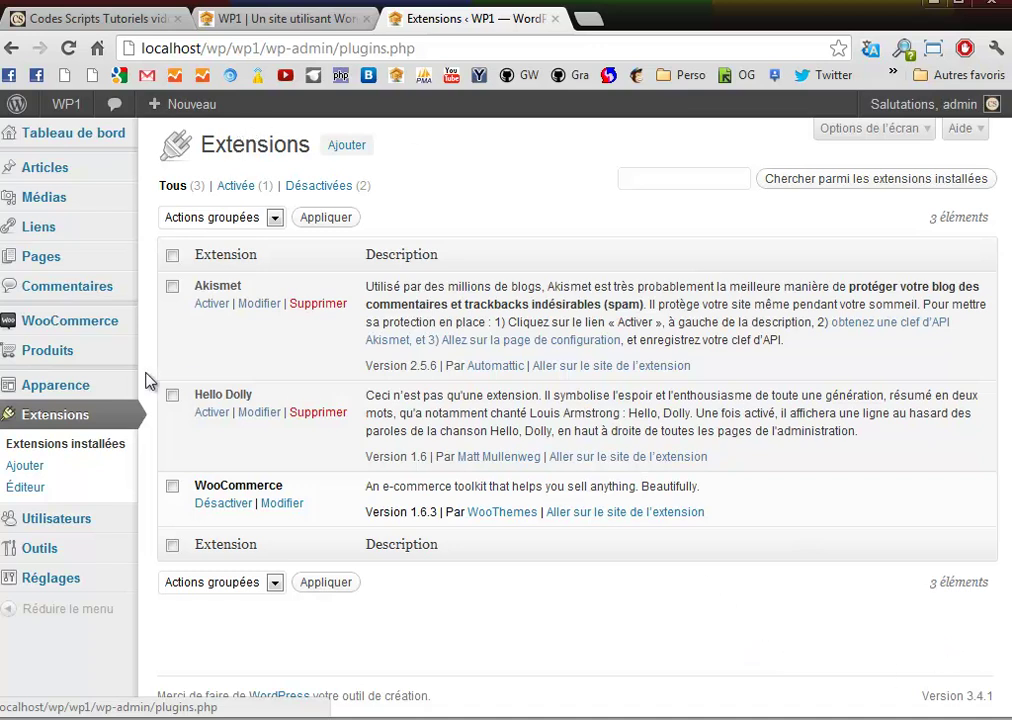
mouse_move(66, 358)
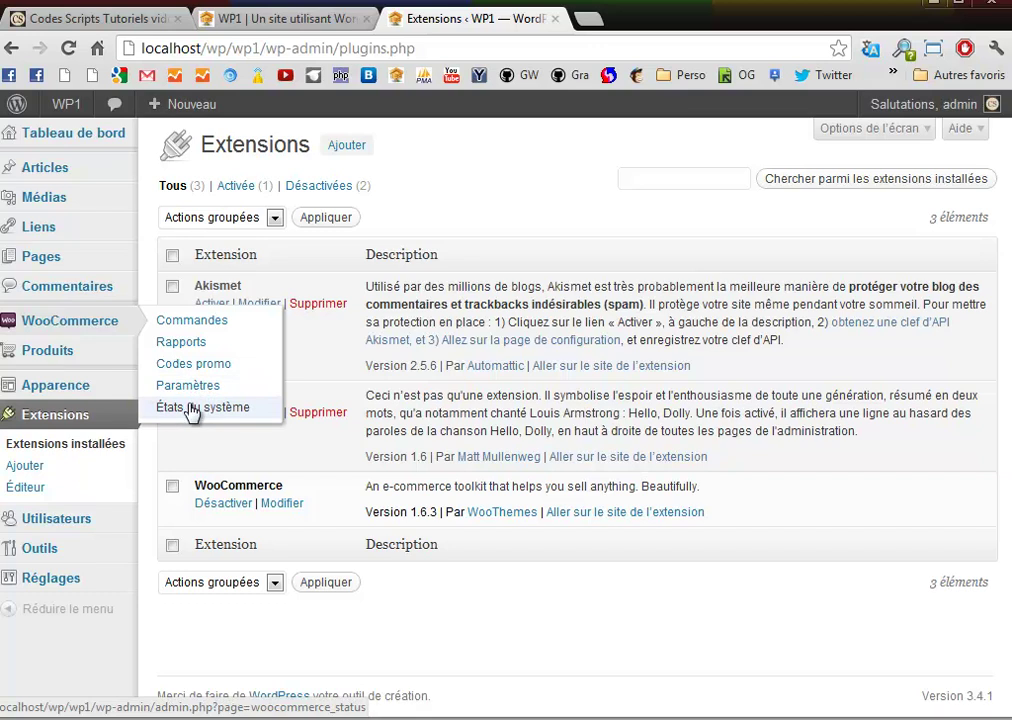
mouse_move(22, 362)
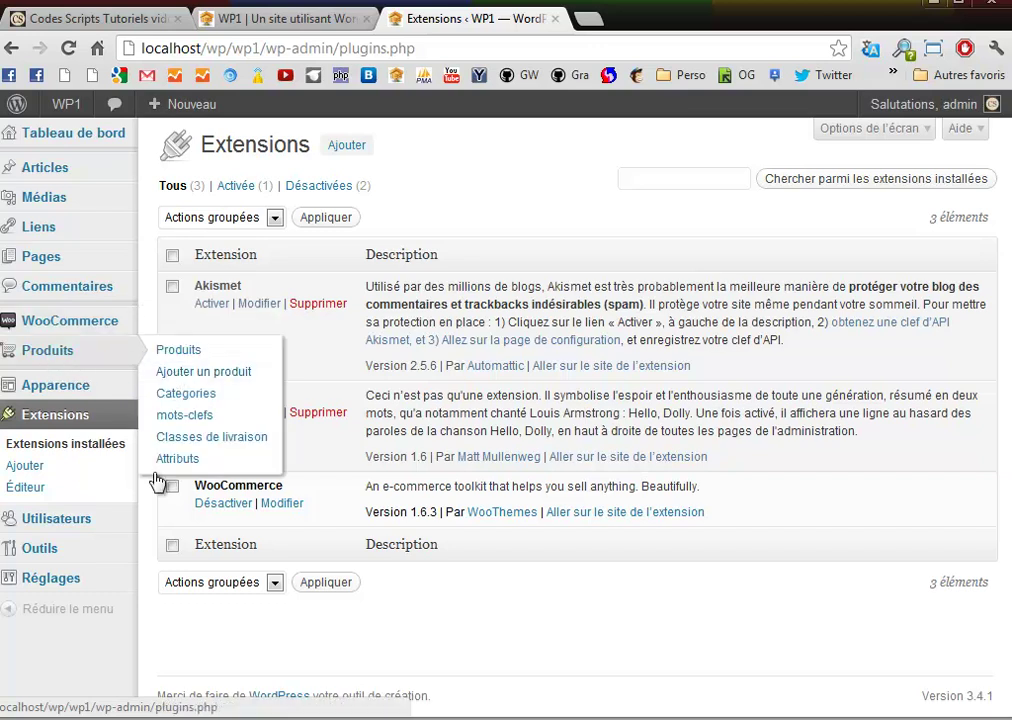
Open the admin dashboard and review its WooCommerce shop, orders, reviews and sales widgets
left_click(52, 139)
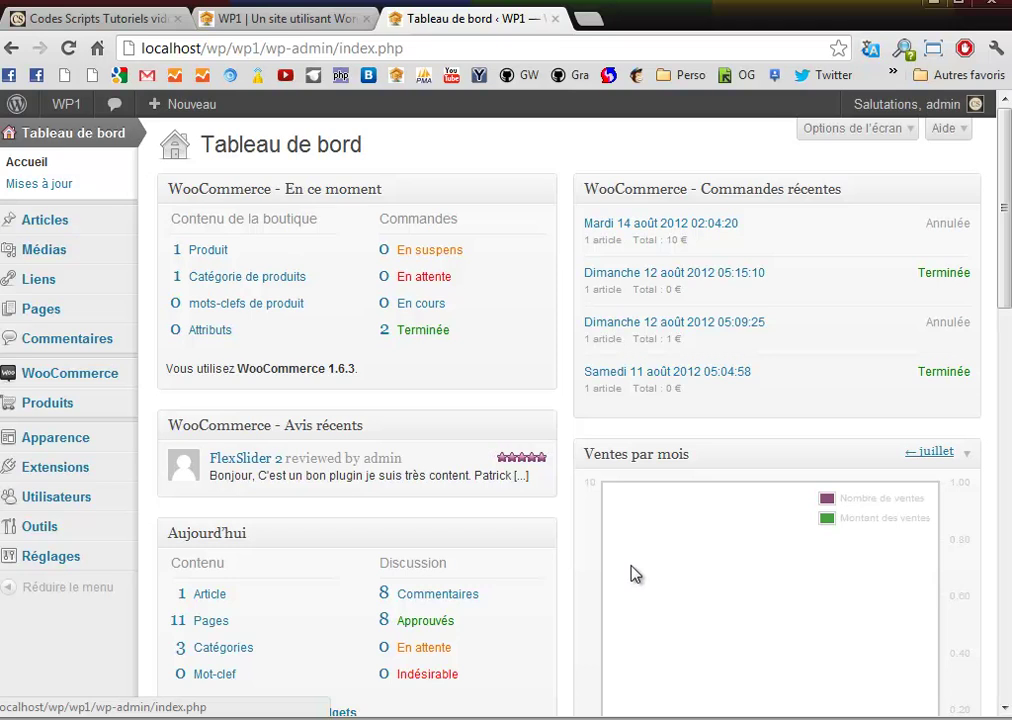
scroll(636, 573, "down", 3)
scroll(636, 573, "up", 3)
List all the site's pages, open the Boutique page for editing and look over its content and attributes
mouse_move(90, 316)
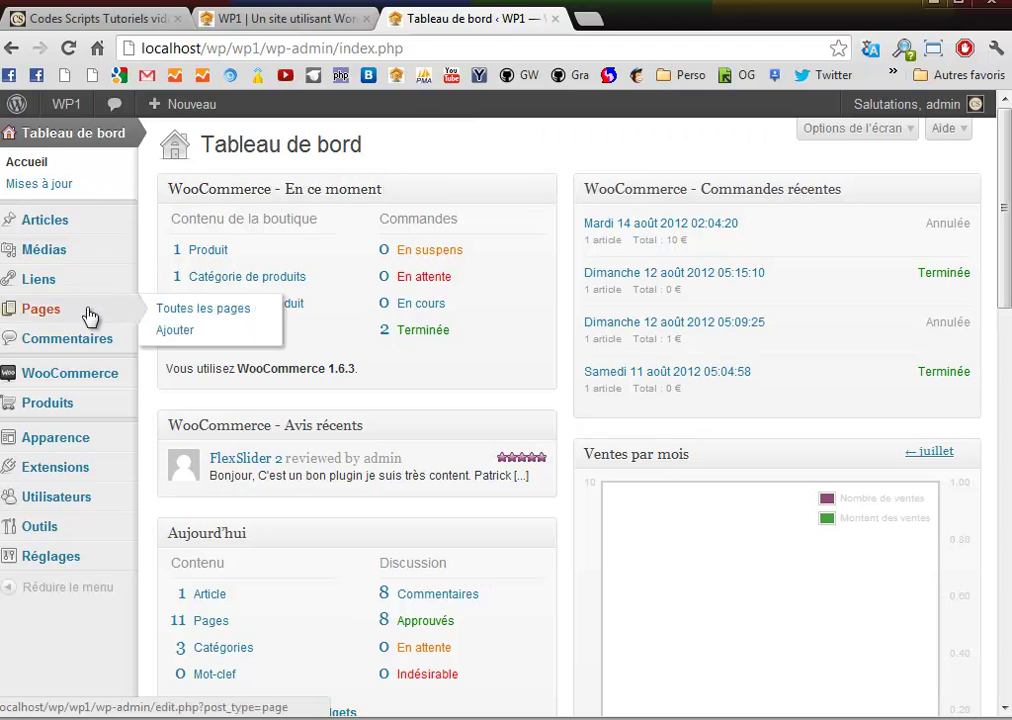
left_click(182, 316)
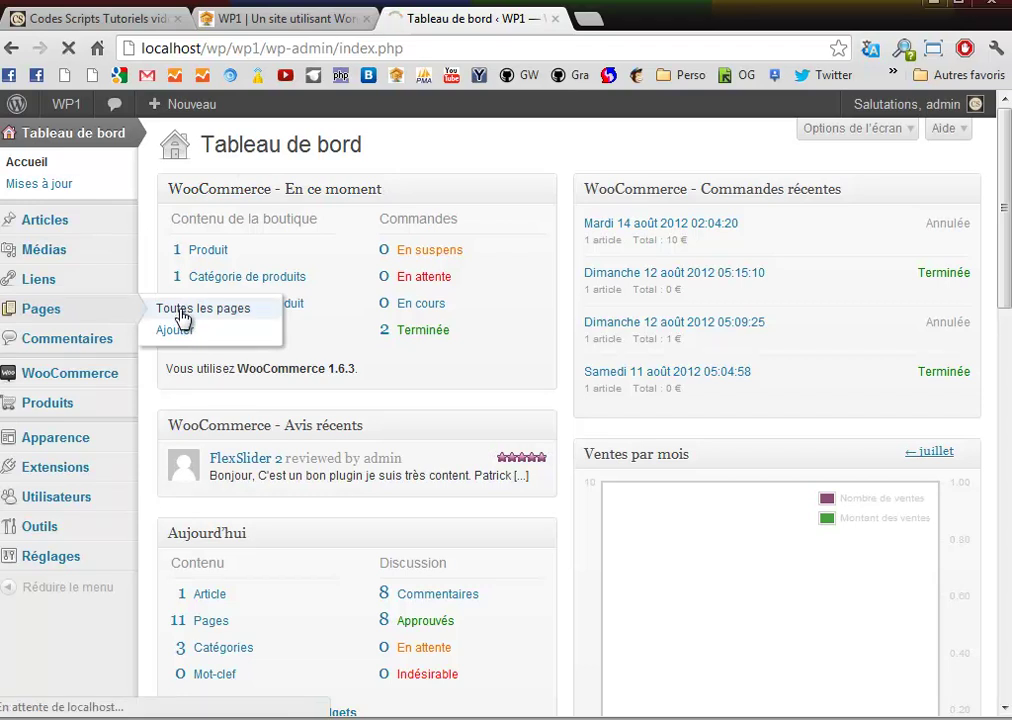
mouse_move(181, 314)
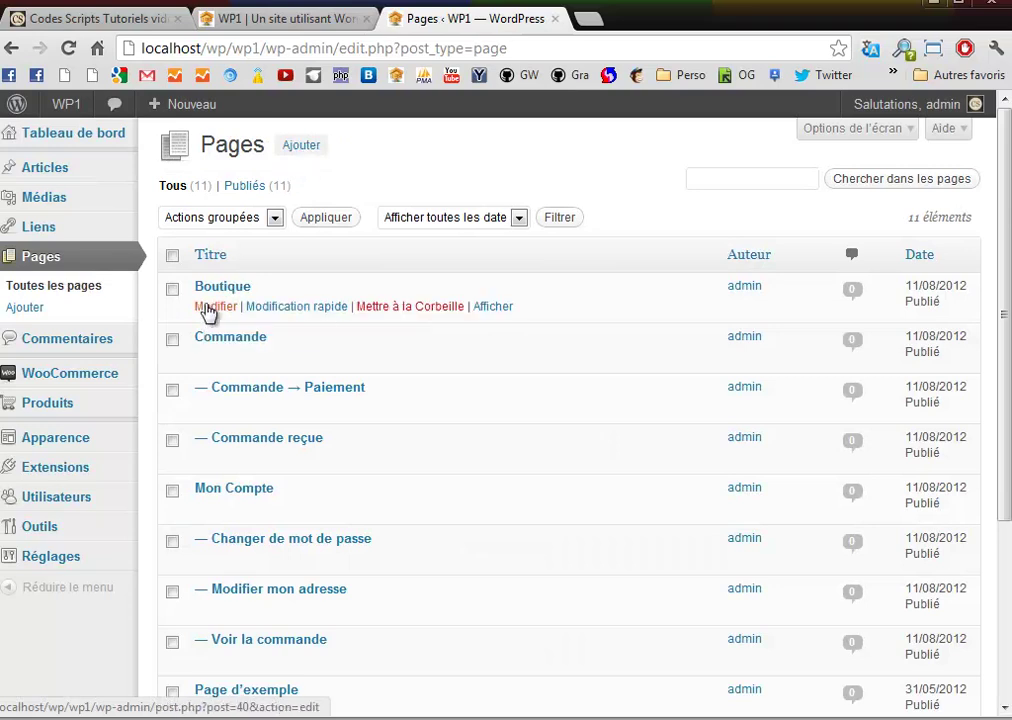
left_click(210, 311)
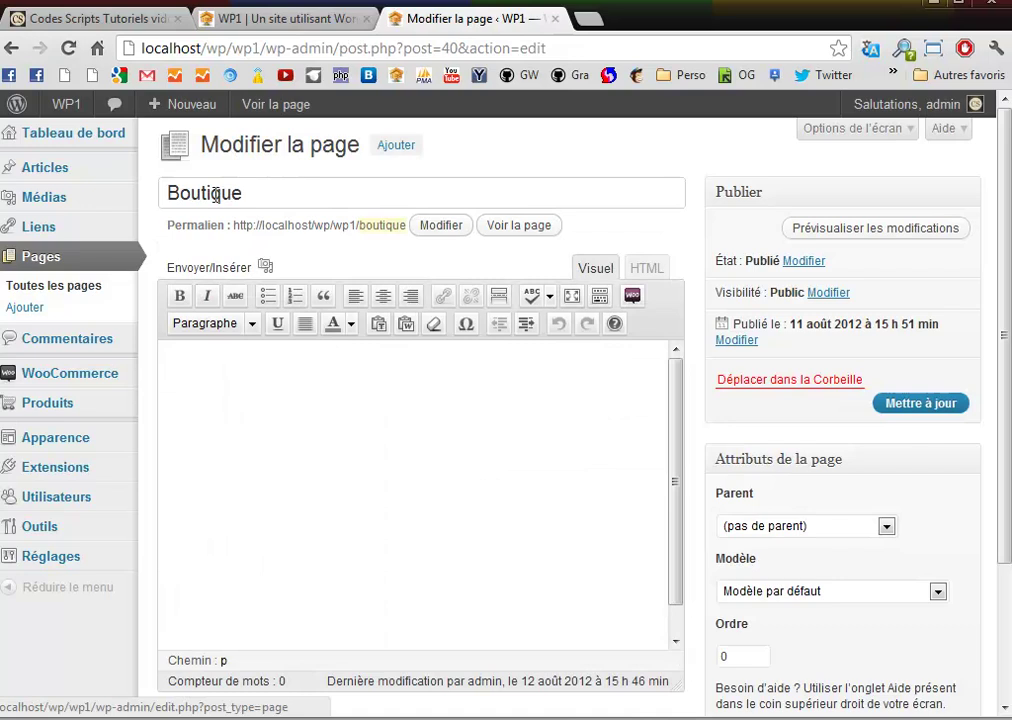
scroll(880, 515, "down", 2)
scroll(899, 520, "up", 2)
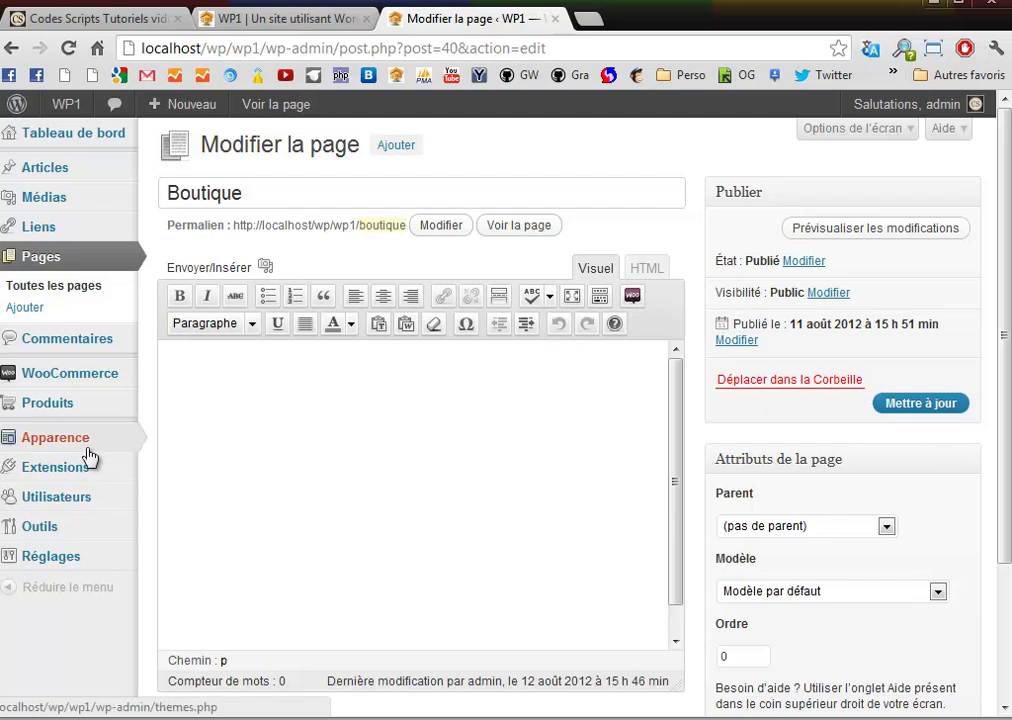
Open the WooCommerce settings and view the choices for base country and currency in the general options
mouse_move(78, 382)
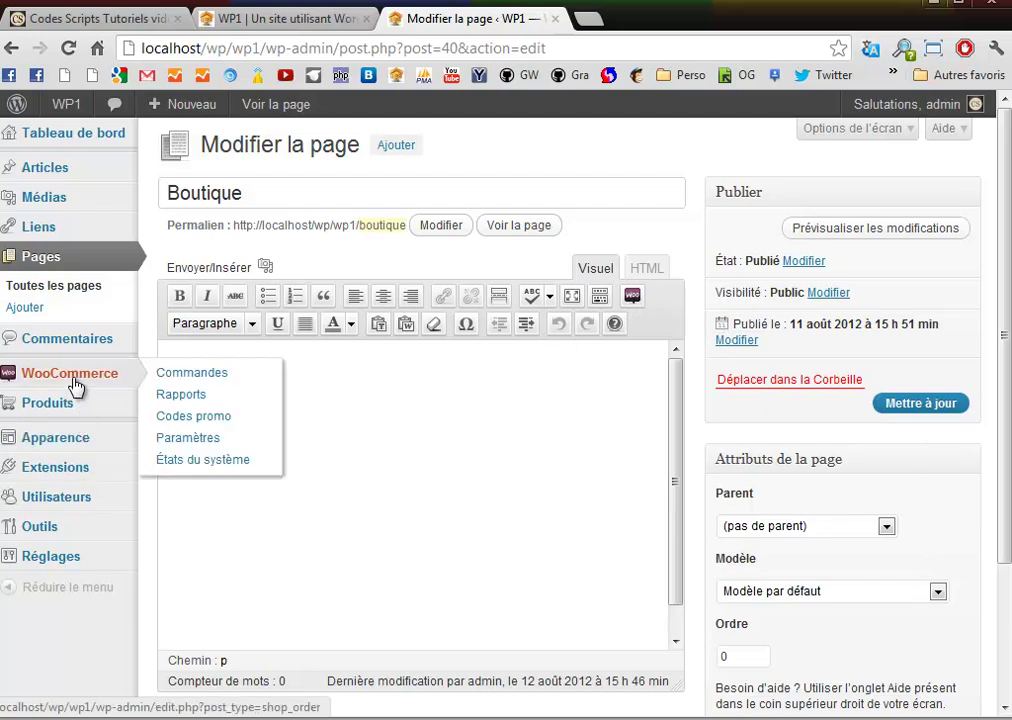
left_click(194, 447)
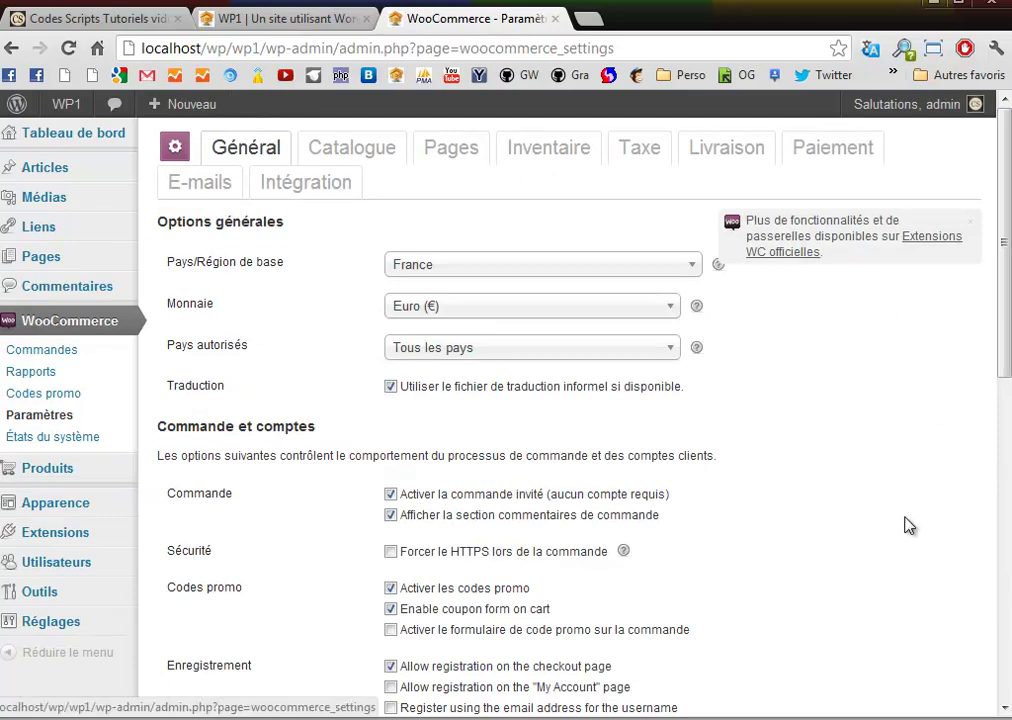
left_click(694, 273)
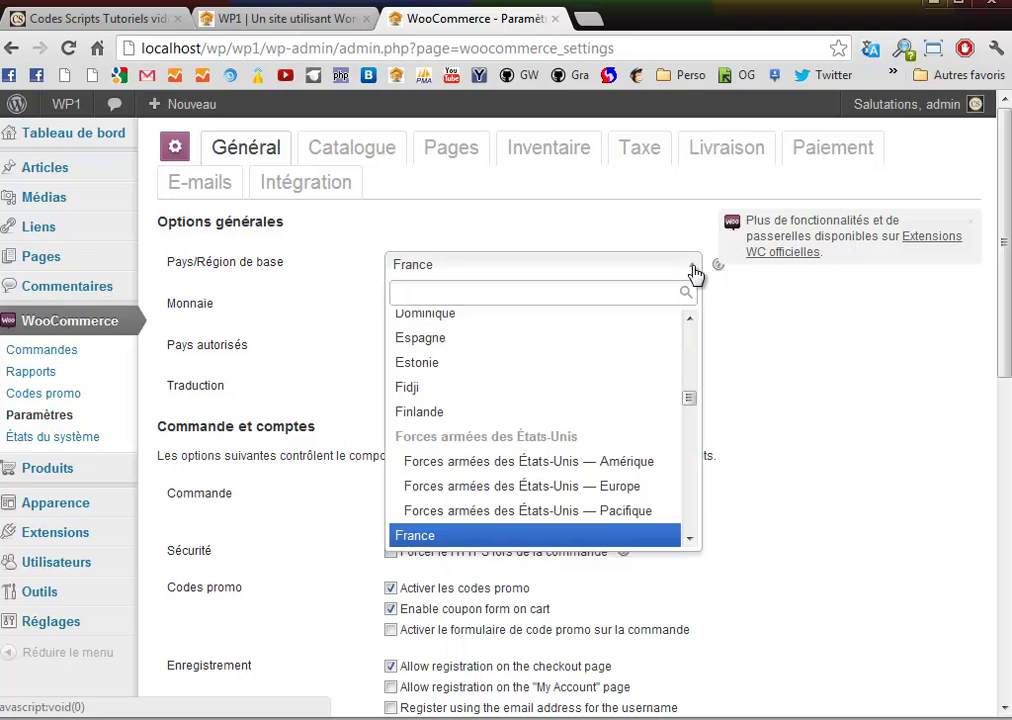
left_click(695, 273)
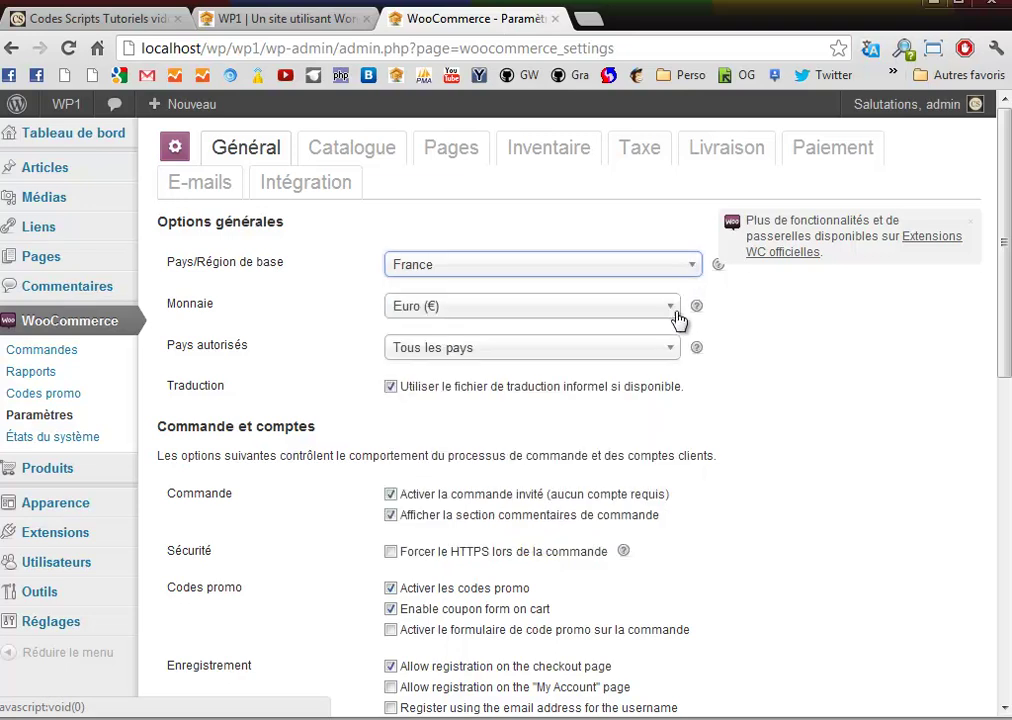
left_click(673, 310)
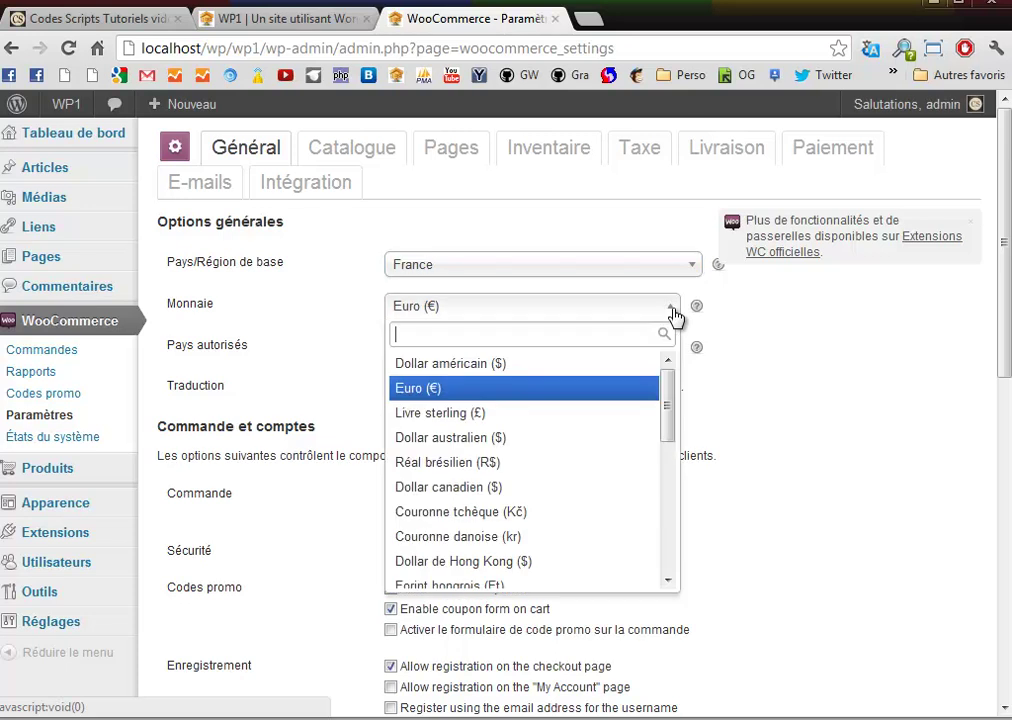
left_click(673, 310)
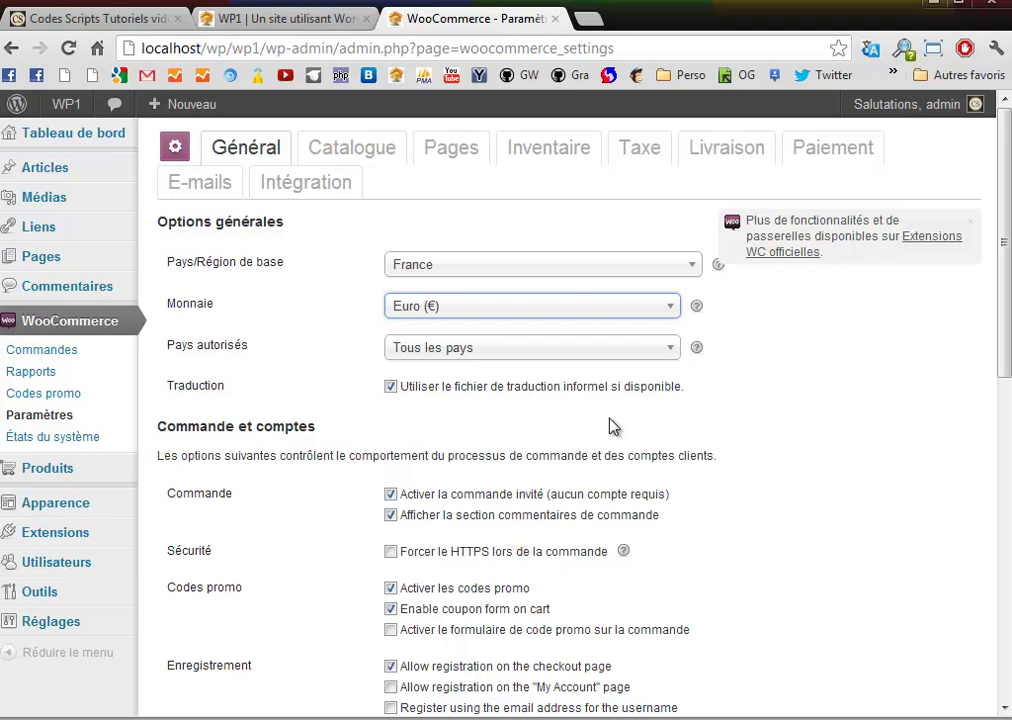
Review the remaining general settings on orders, accounts, styles and digital downloads, including the colour picker for the primary style
scroll(612, 427, "down", 2)
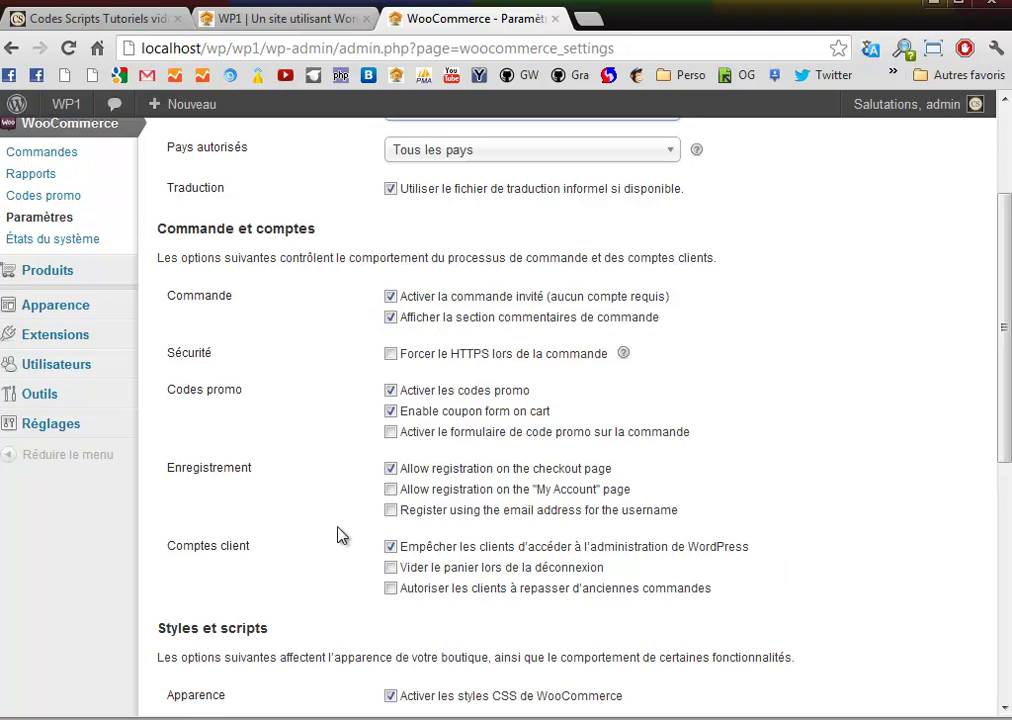
scroll(341, 535, "down", 1)
scroll(338, 547, "down", 2)
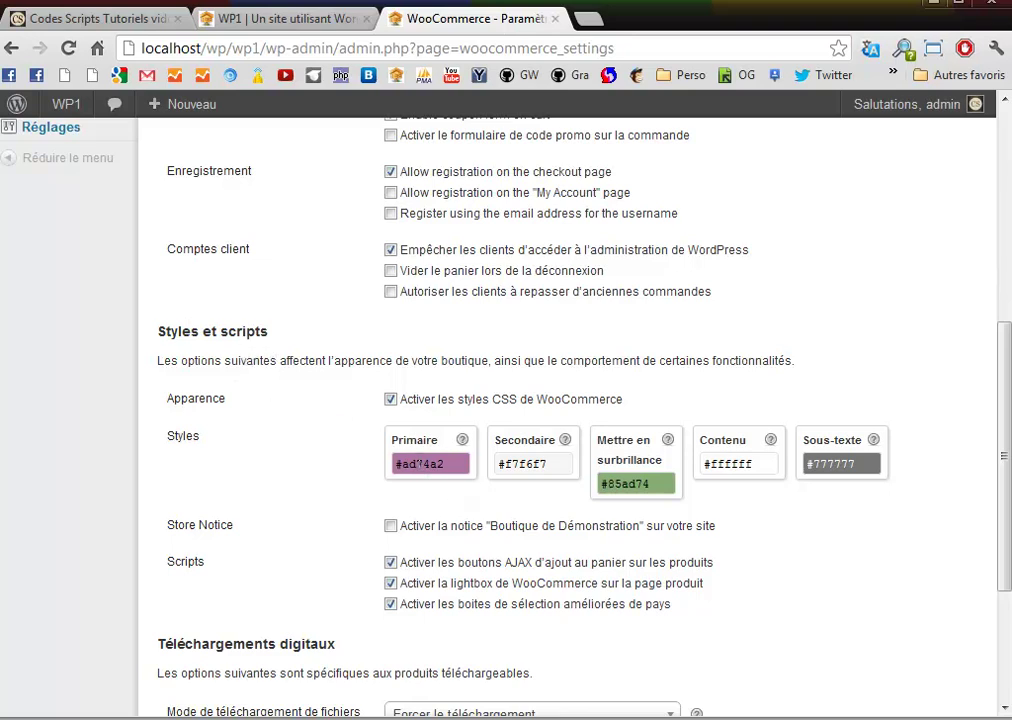
left_click(416, 463)
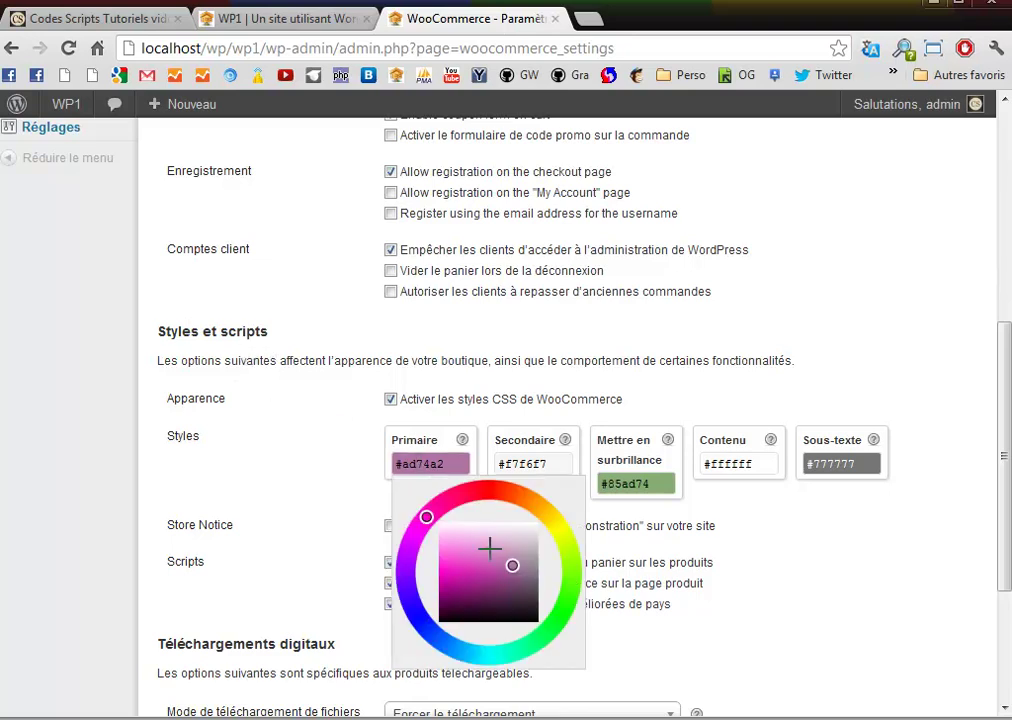
left_click(817, 588)
scroll(817, 588, "down", 2)
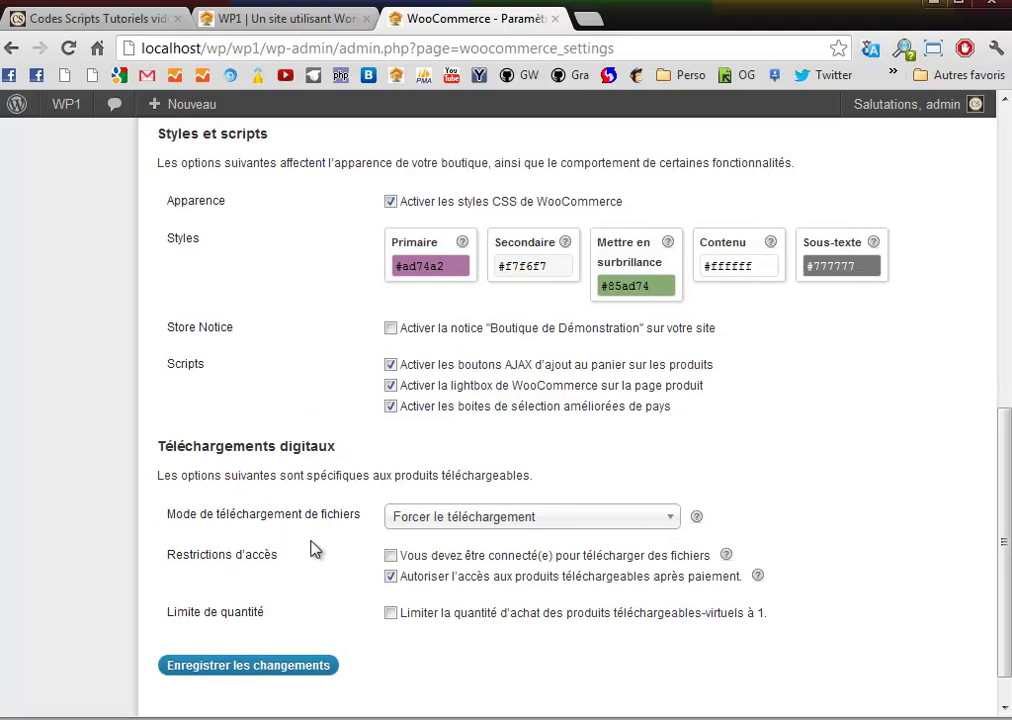
scroll(310, 548, "down", 1)
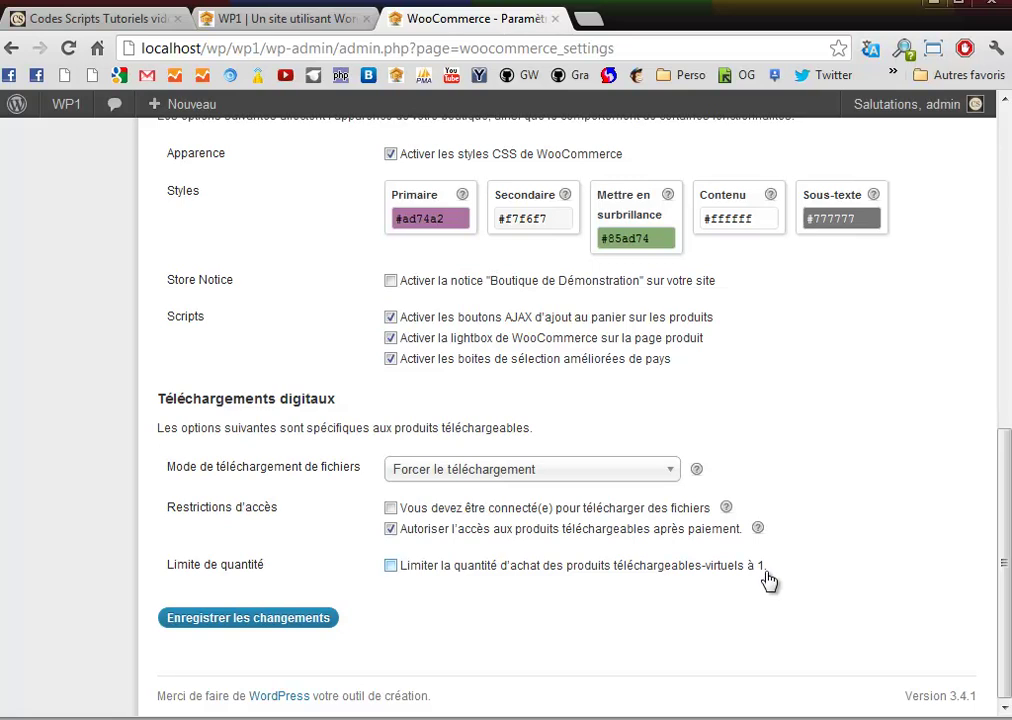
Examine the WooCommerce catalogue settings for sorting, product fields, prices and images, including the currency position choices
scroll(756, 594, "up", 15)
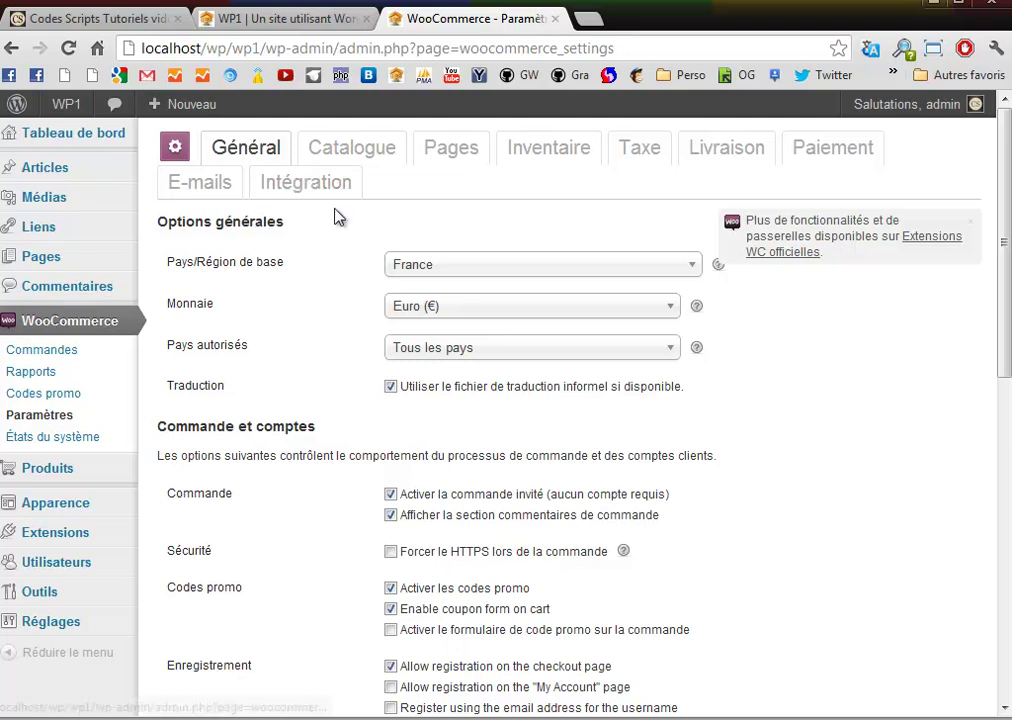
left_click(358, 152)
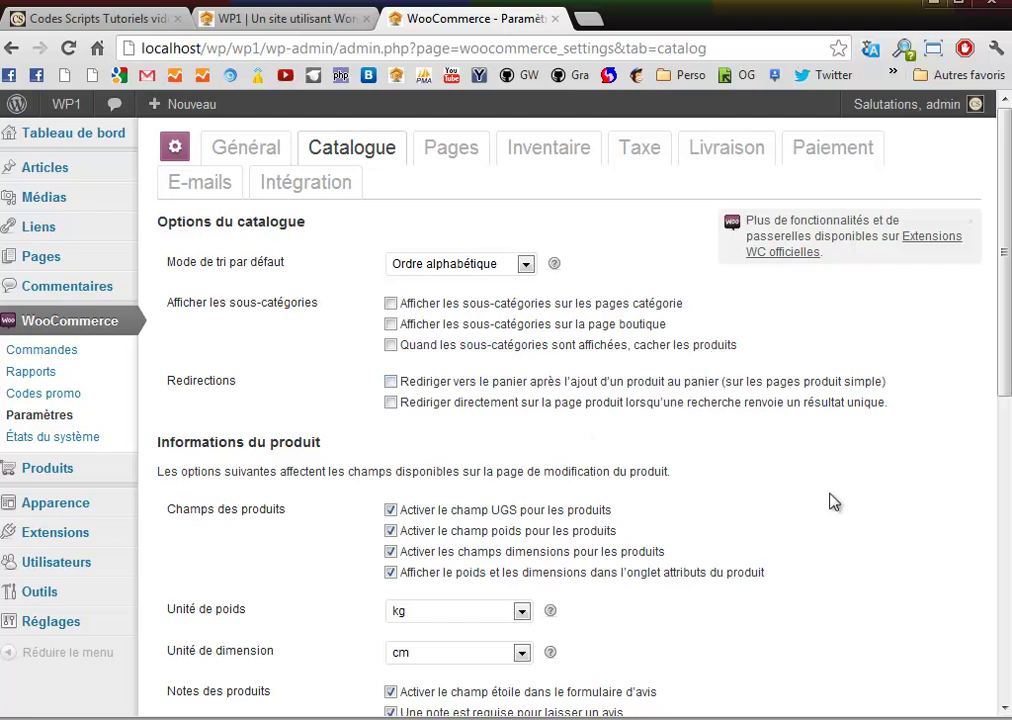
scroll(833, 500, "down", 2)
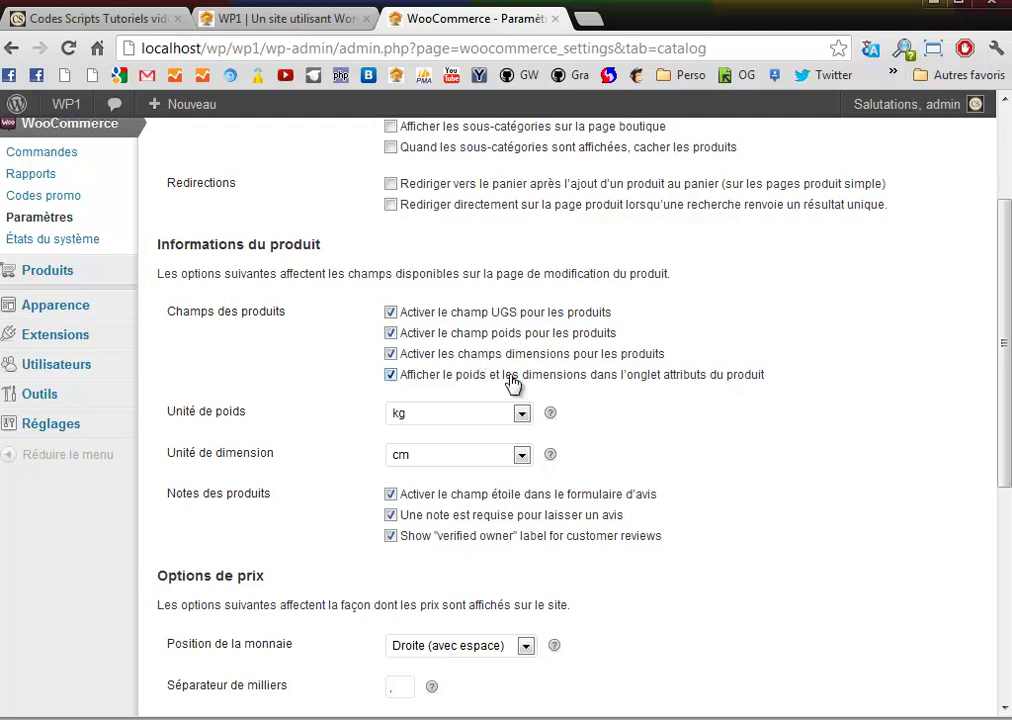
scroll(254, 475, "down", 1)
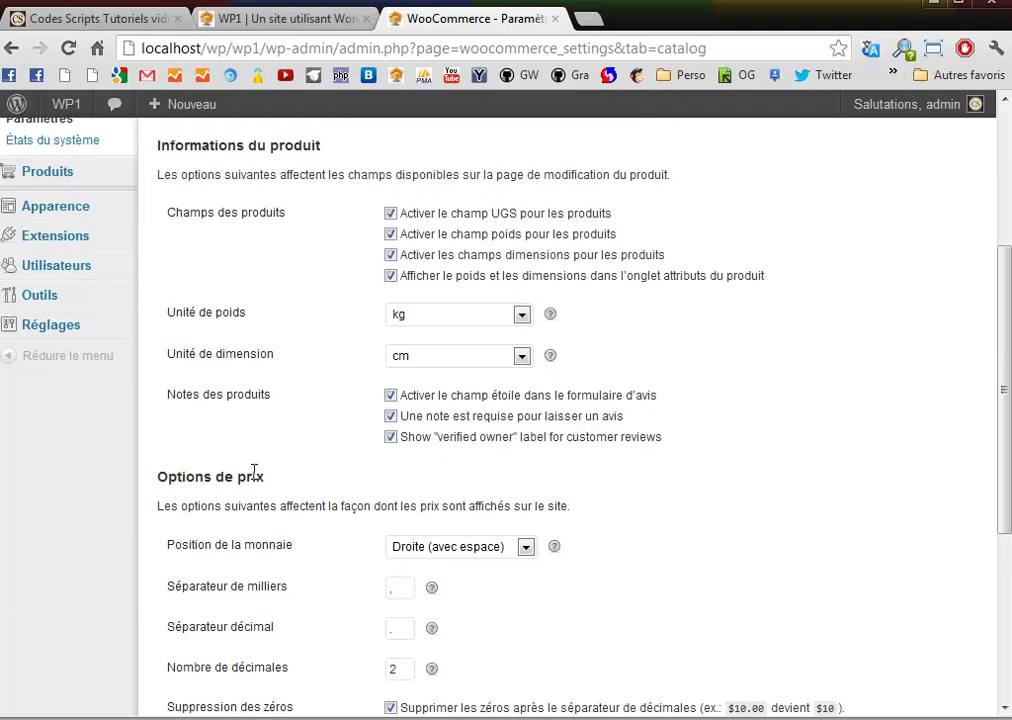
scroll(254, 470, "down", 2)
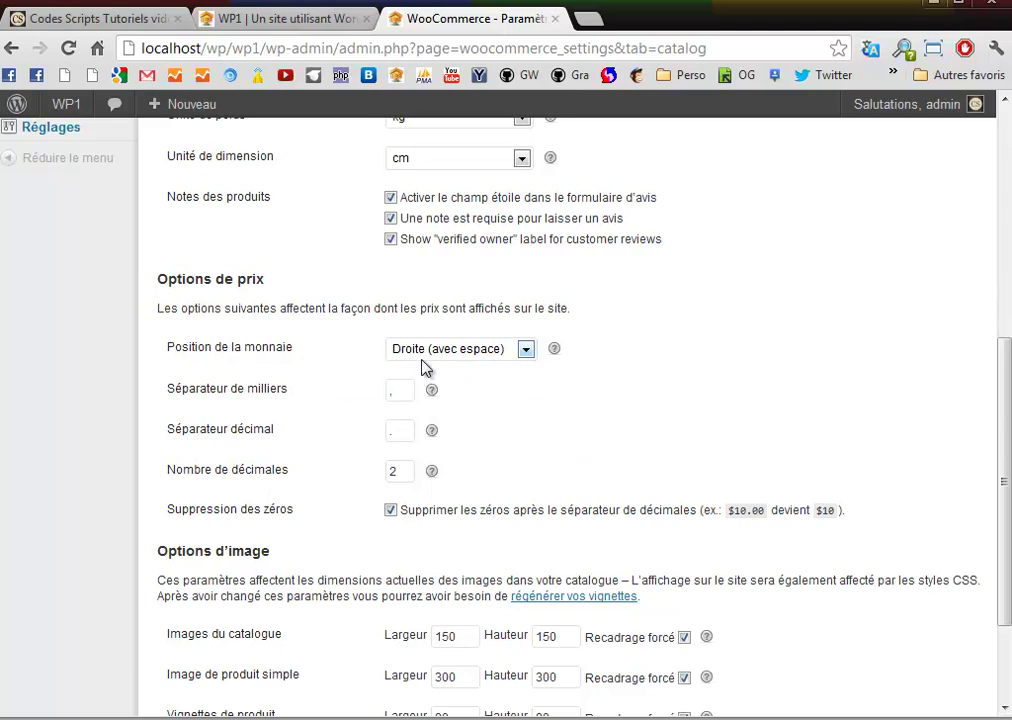
left_click(529, 352)
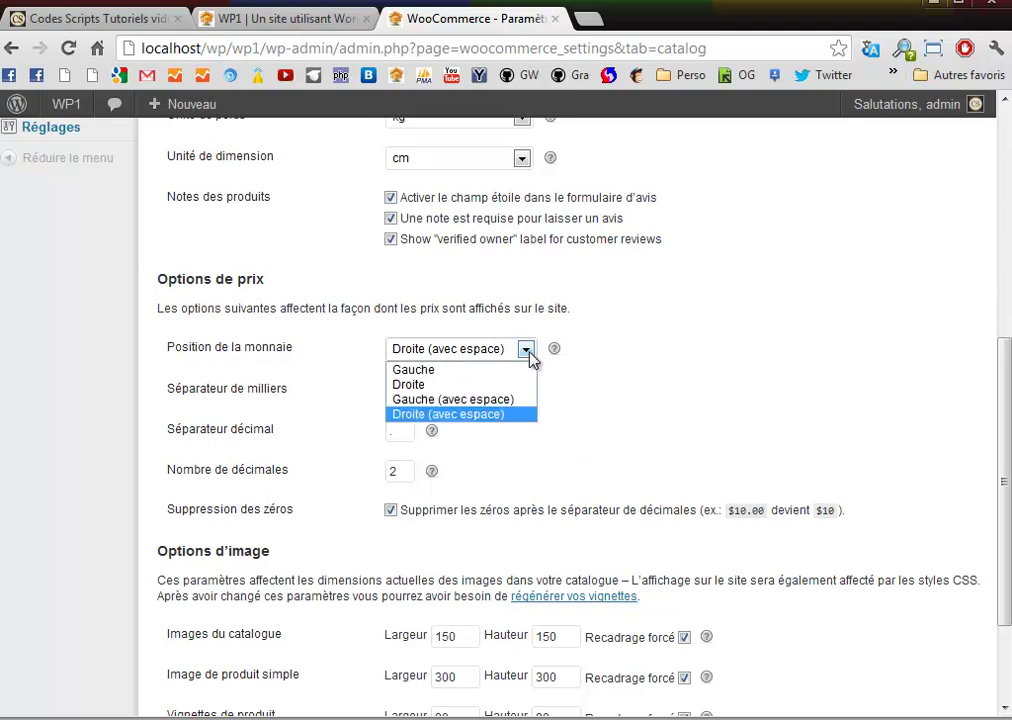
left_click(627, 369)
scroll(627, 369, "down", 2)
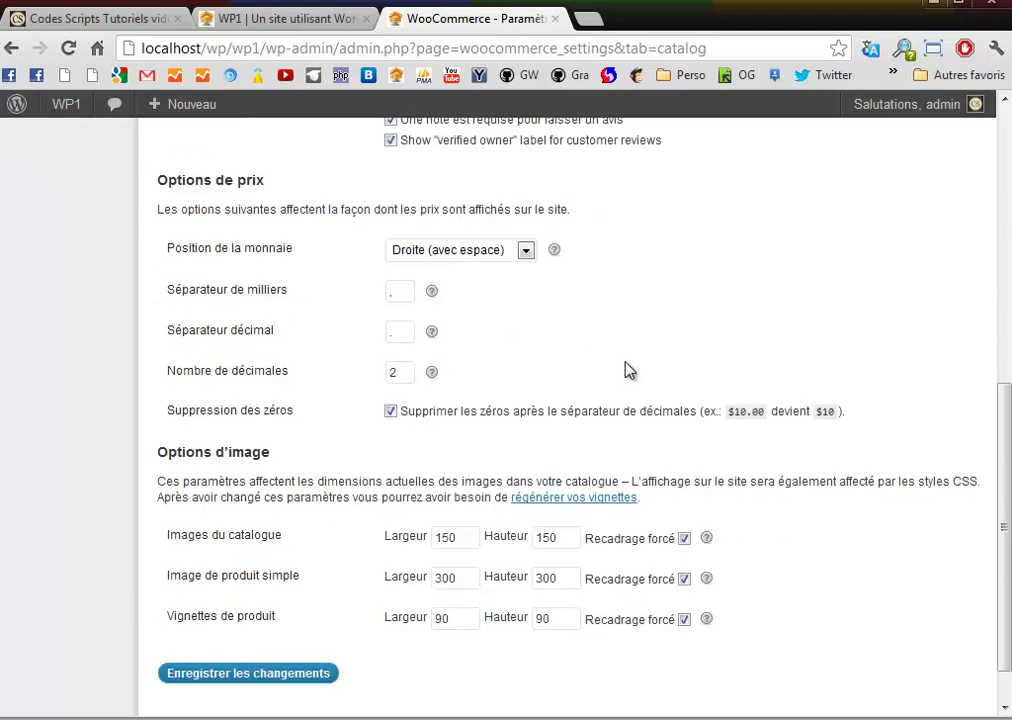
scroll(213, 408, "down", 1)
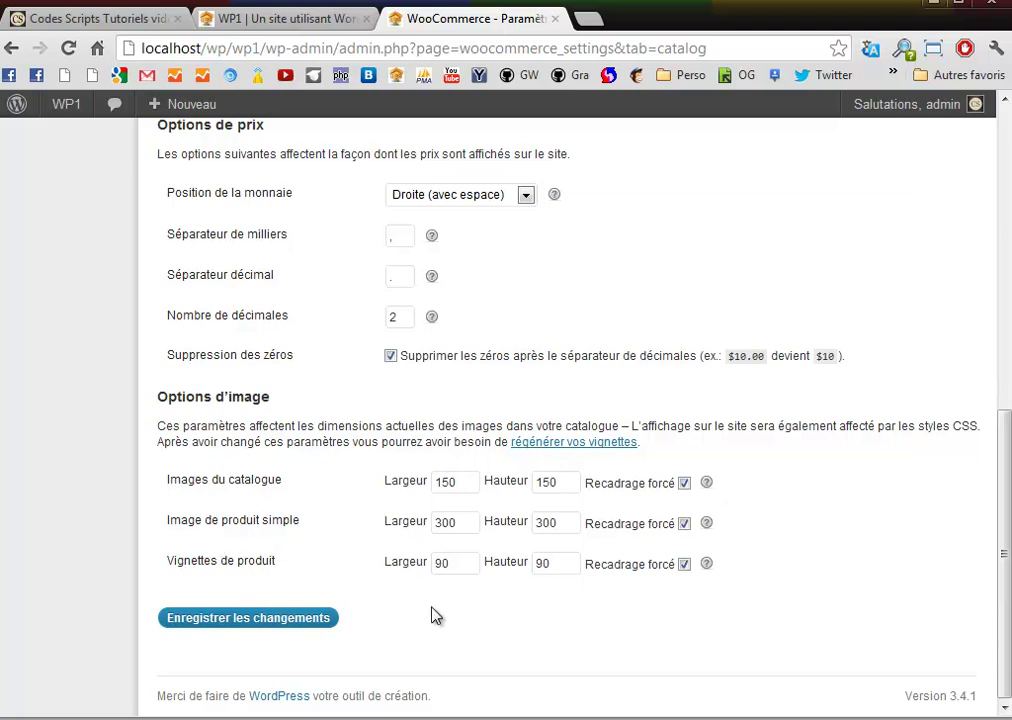
Examine the WooCommerce page settings, including the base shop page choices, permalinks and assigned shop pages
scroll(434, 614, "up", 10)
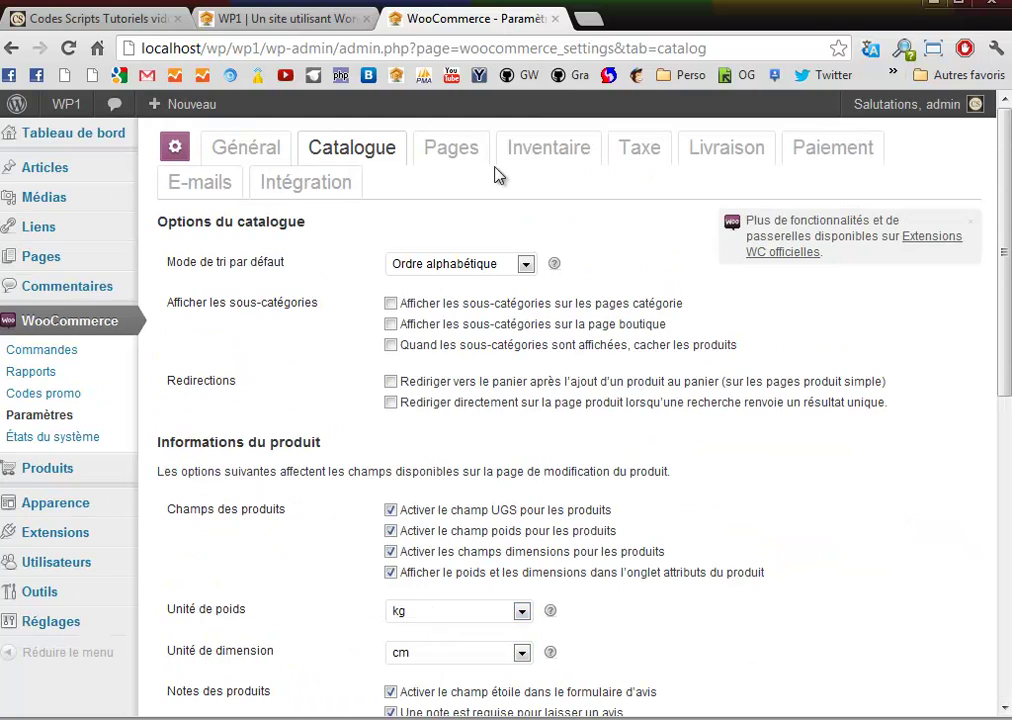
left_click(447, 150)
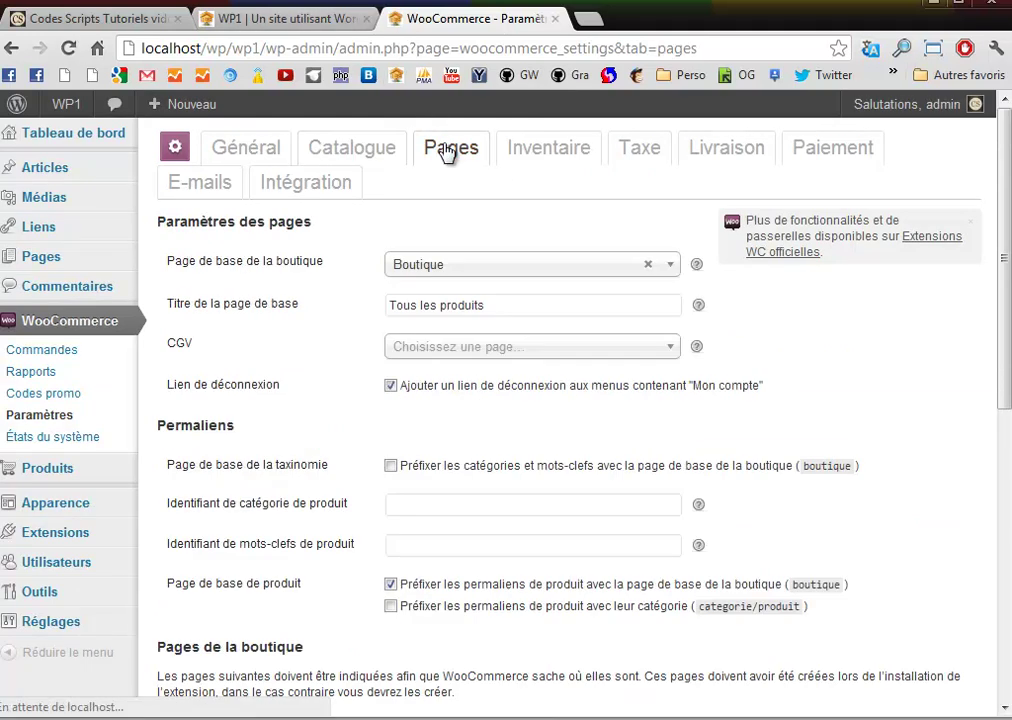
left_click(672, 277)
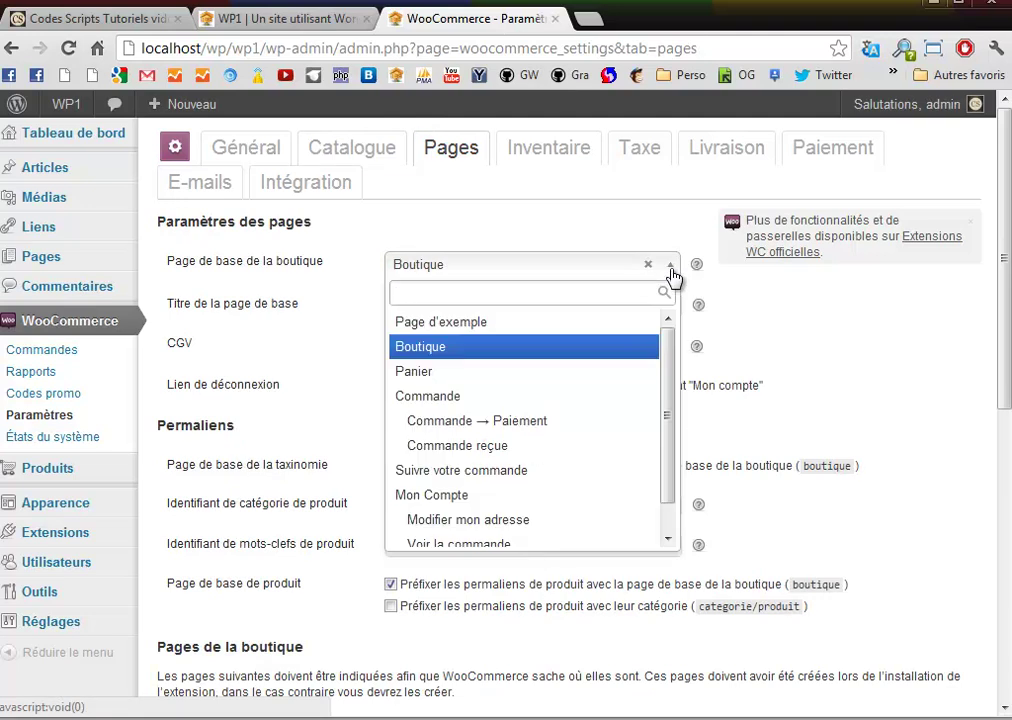
left_click(527, 240)
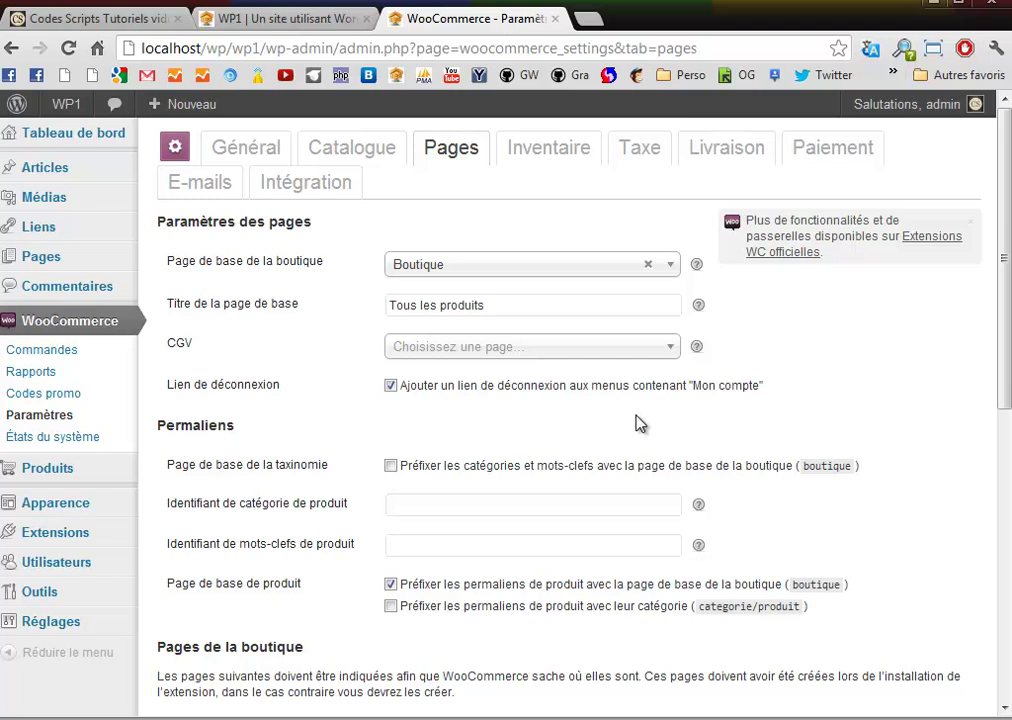
scroll(332, 451, "down", 5)
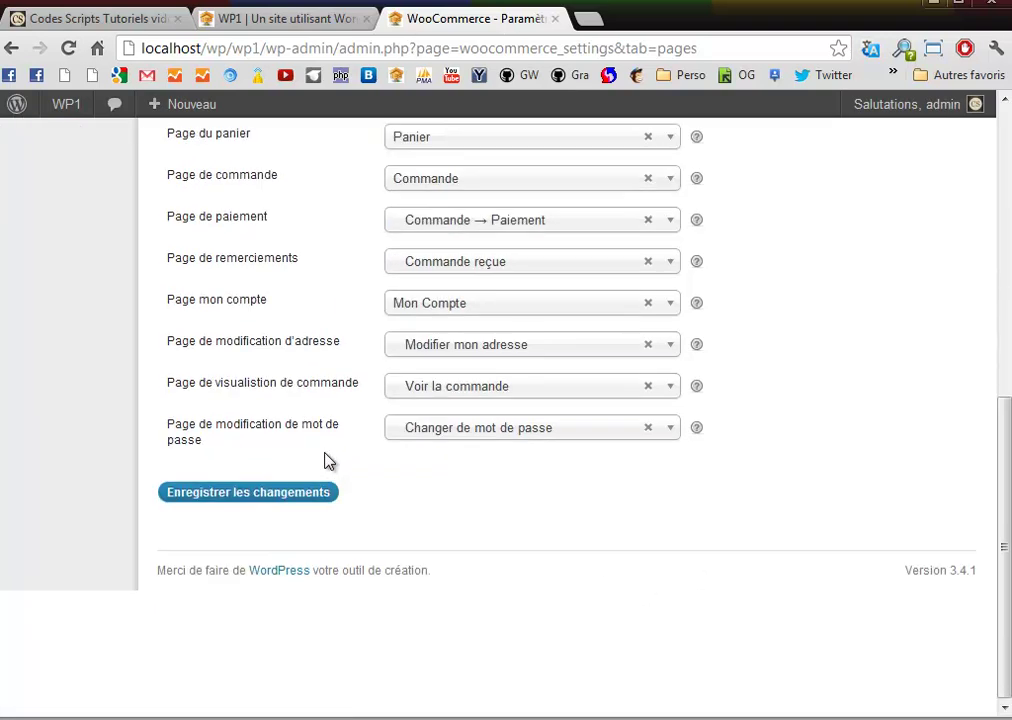
Open the WooCommerce inventory settings to view the stock management options
scroll(328, 461, "up", 6)
left_click(551, 157)
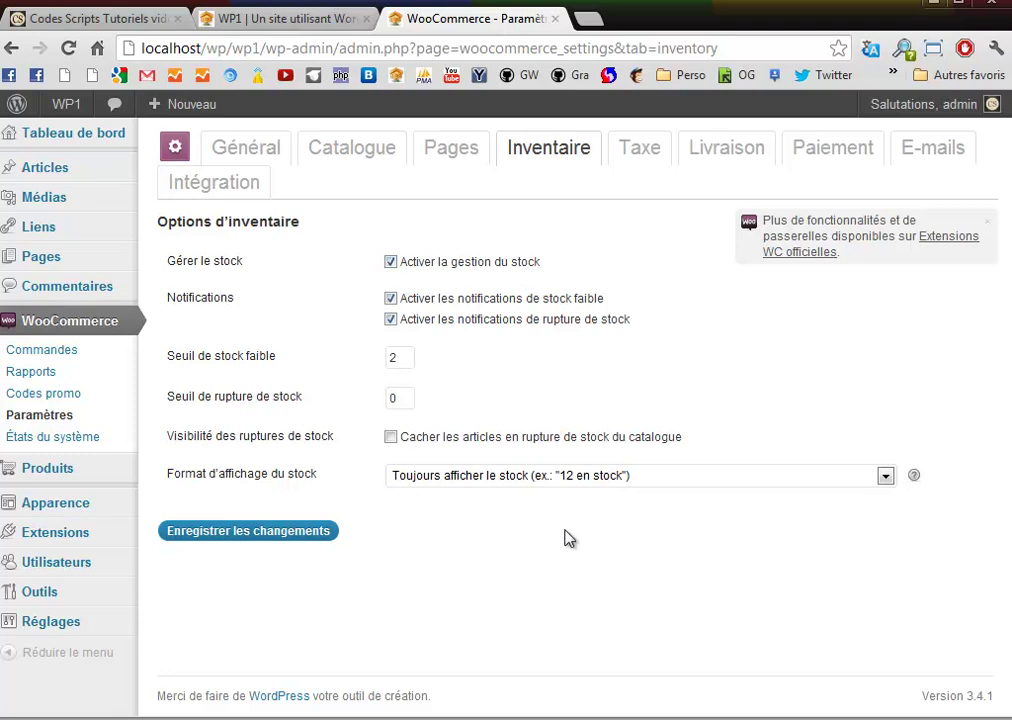
Review the WooCommerce tax options and the shipping settings, including the cost calculation, destination and delivery method choices
left_click(641, 156)
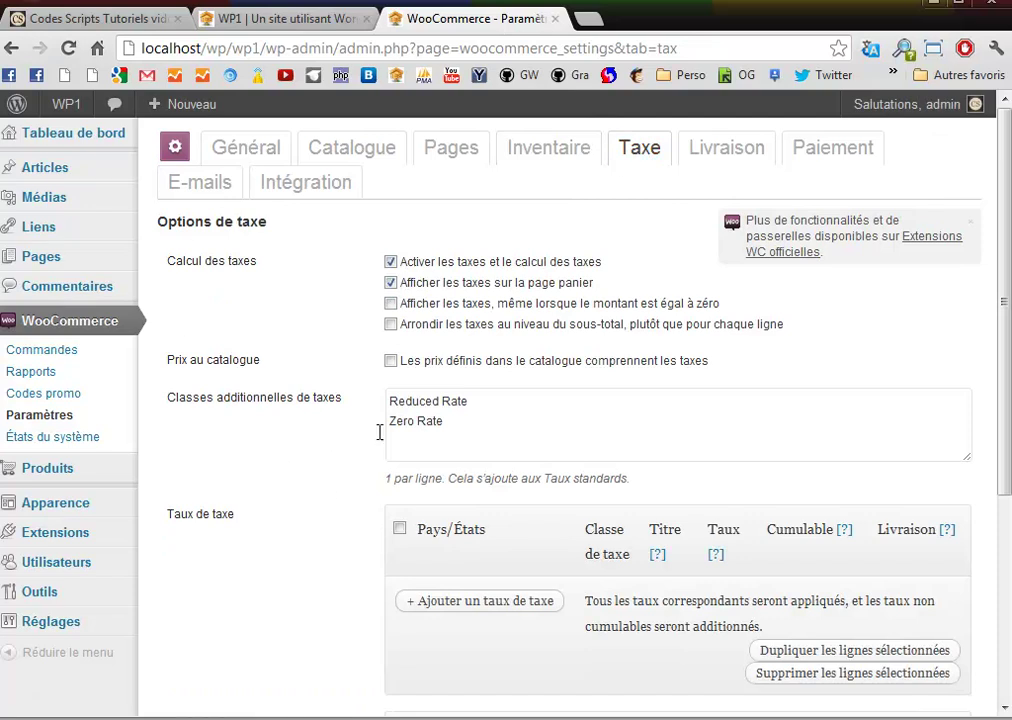
left_click(727, 150)
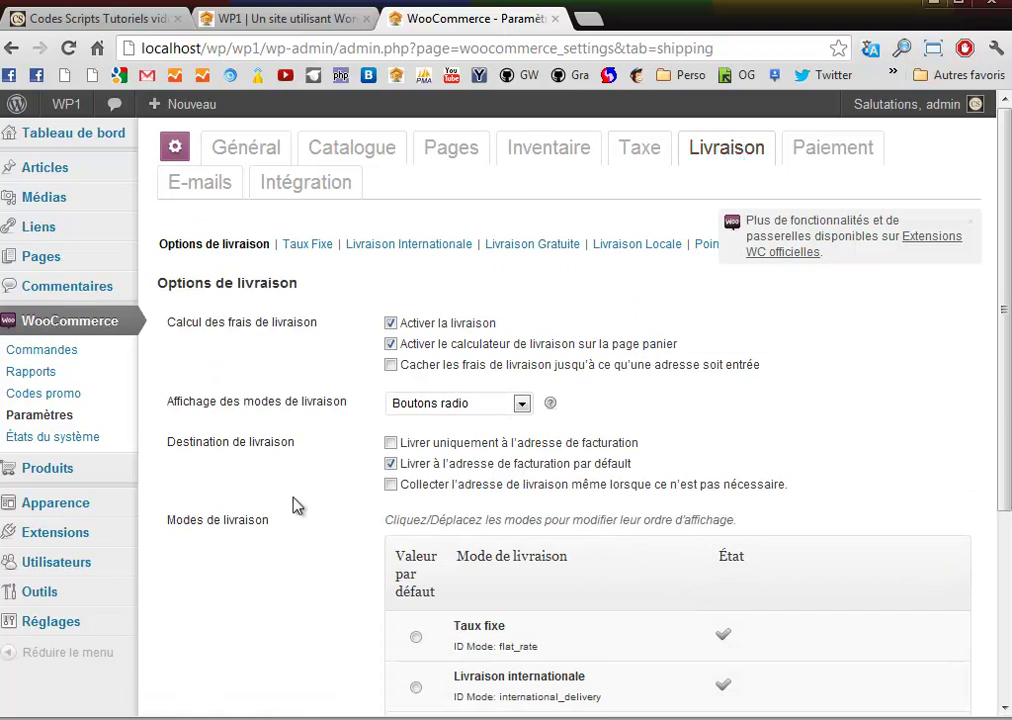
scroll(298, 520, "down", 3)
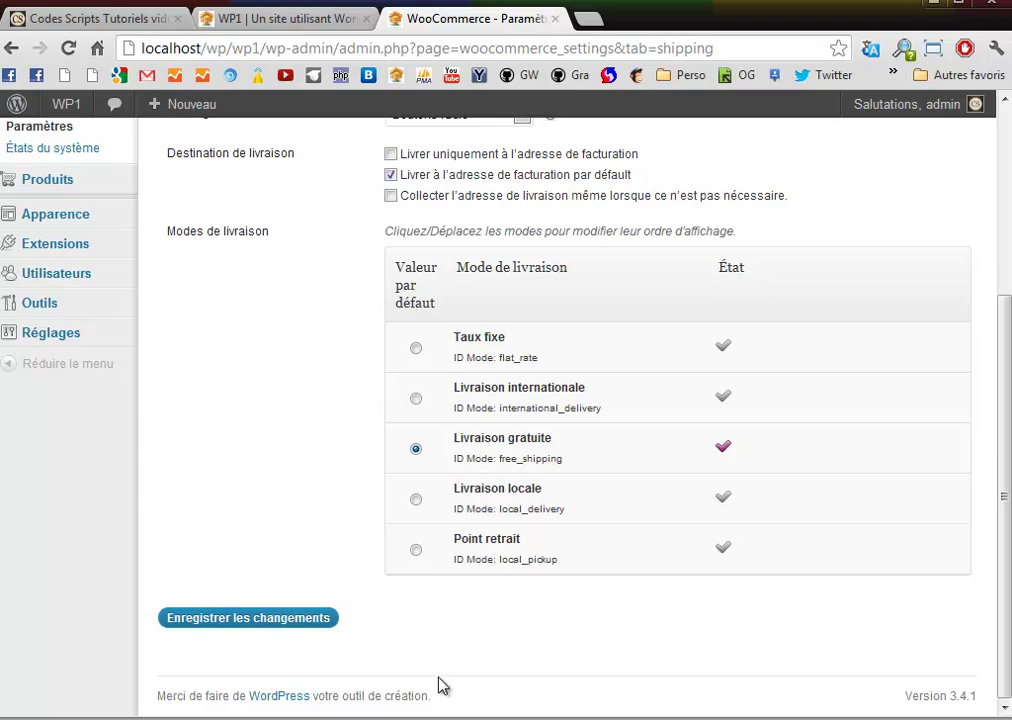
scroll(274, 480, "up", 4)
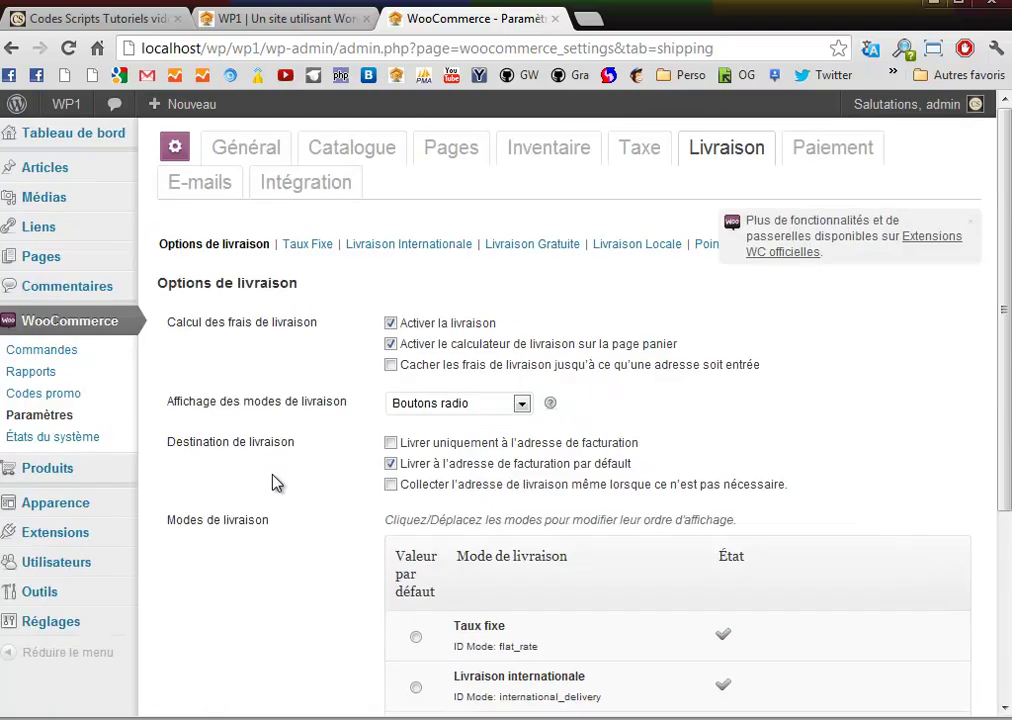
scroll(274, 482, "down", 4)
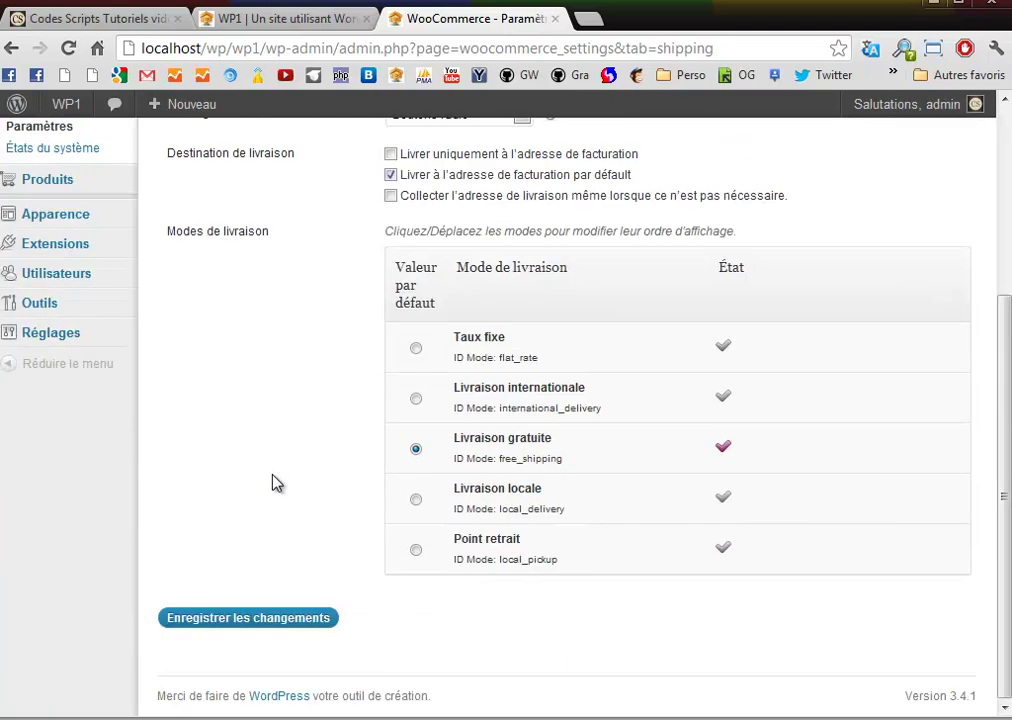
scroll(276, 483, "up", 3)
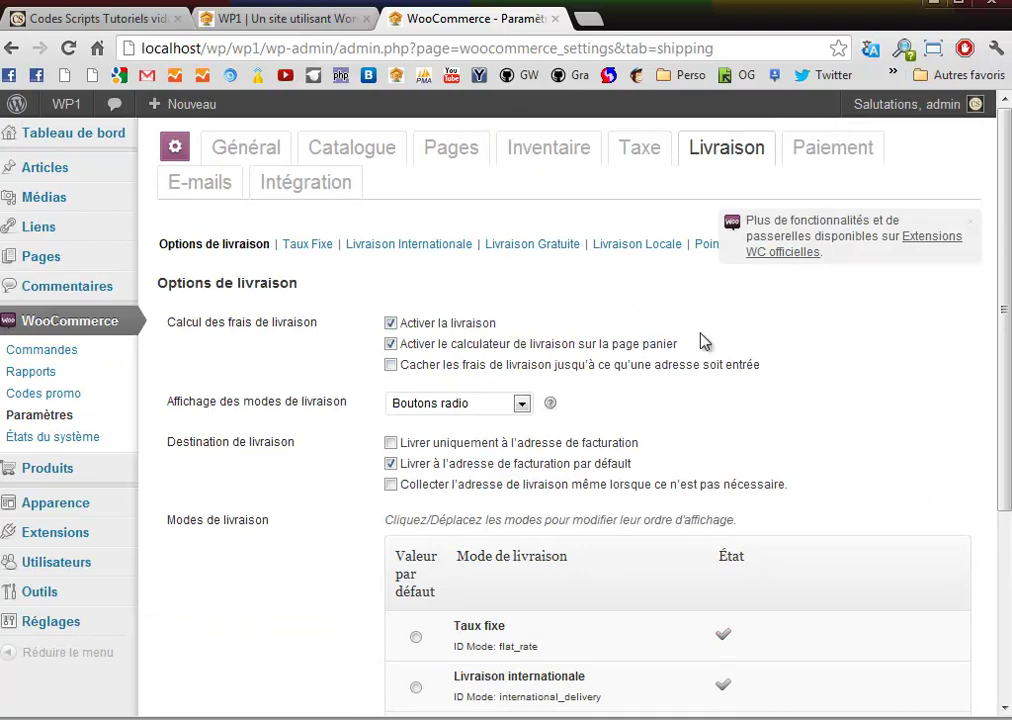
Examine the payment gateways and the PayPal standard settings, including the account e-mail, shipping options and sandbox testing
left_click(834, 162)
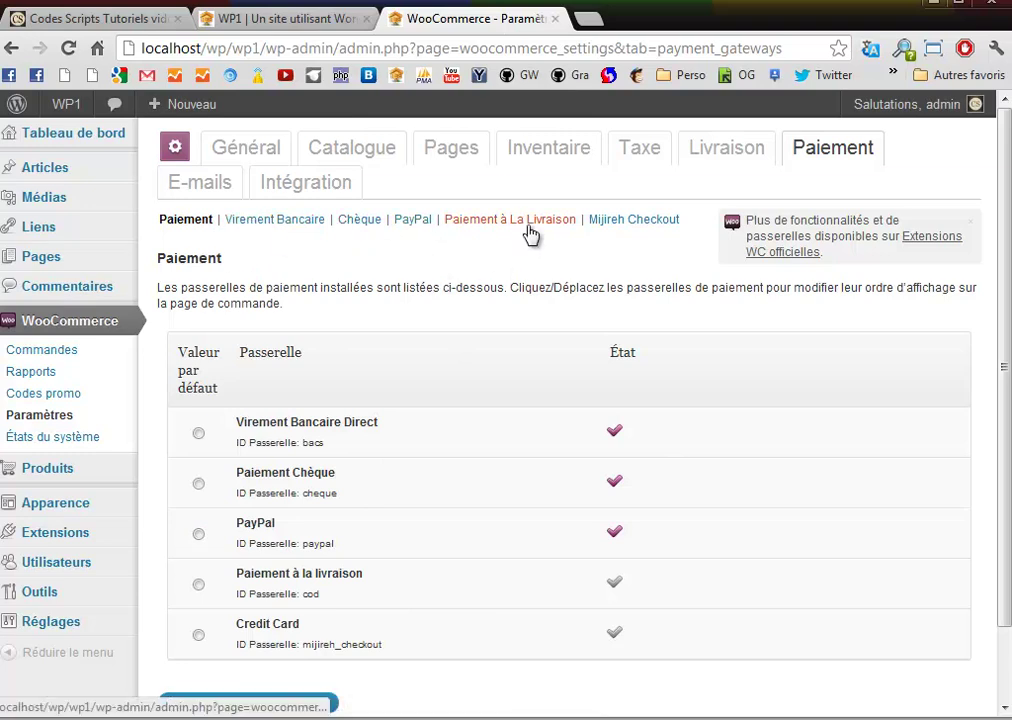
left_click(406, 228)
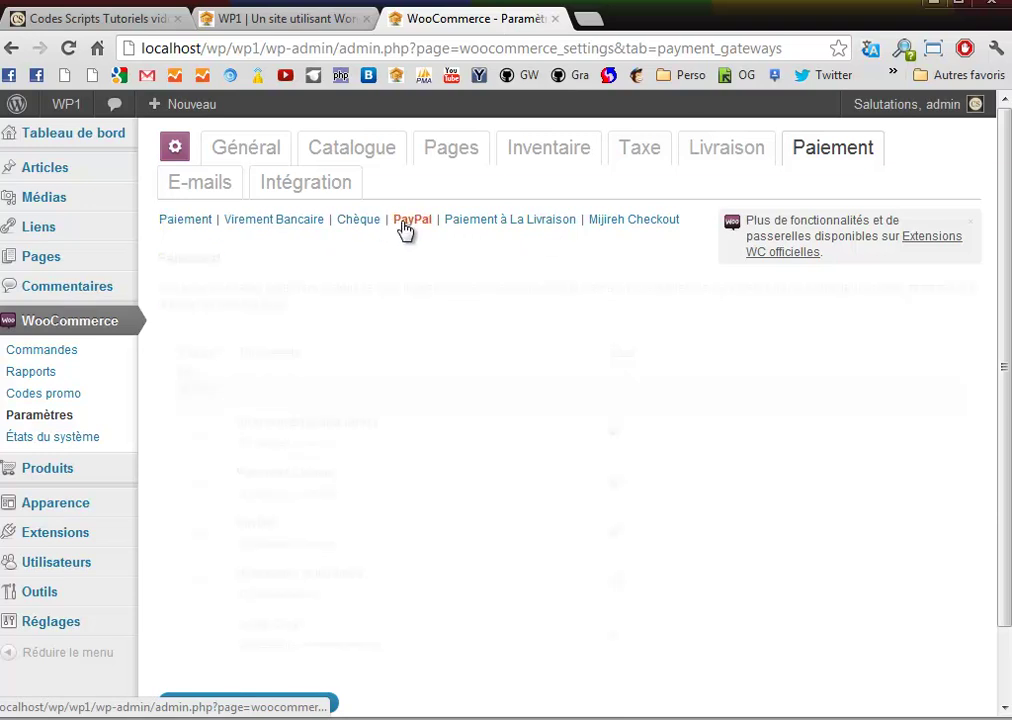
scroll(322, 427, "down", 1)
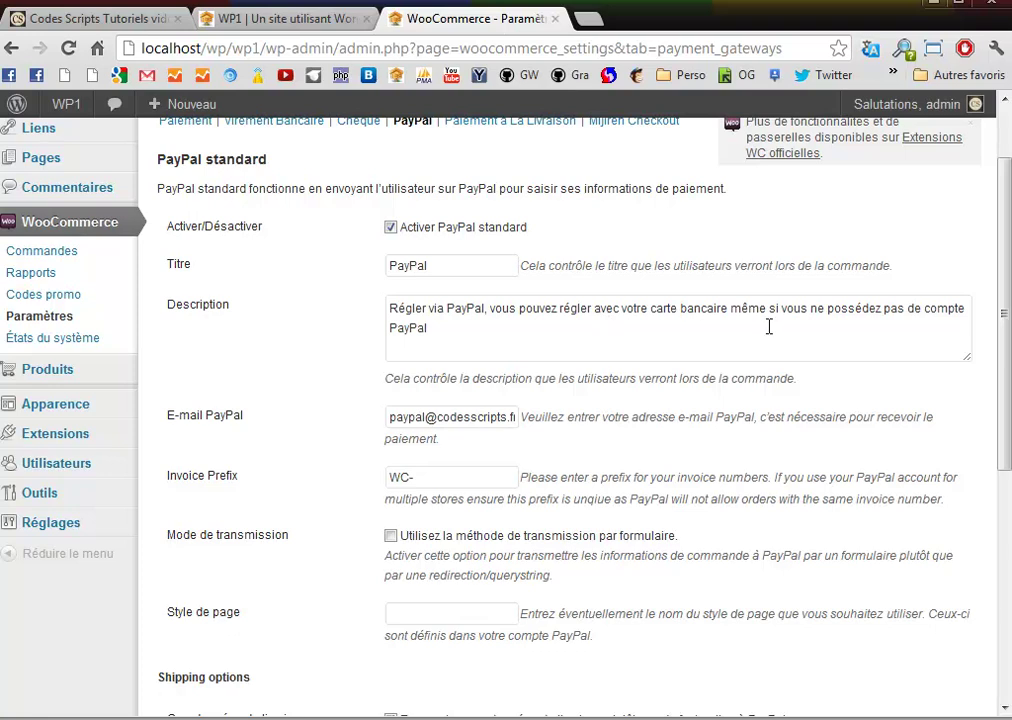
left_click(399, 416)
scroll(527, 424, "down", 3)
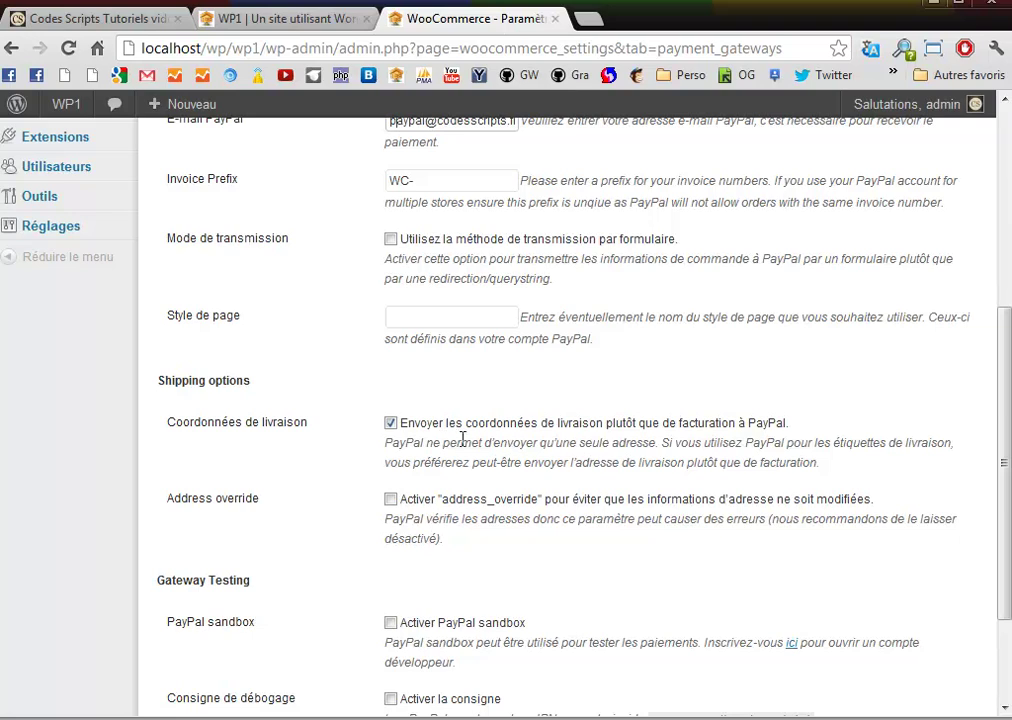
scroll(648, 437, "down", 1)
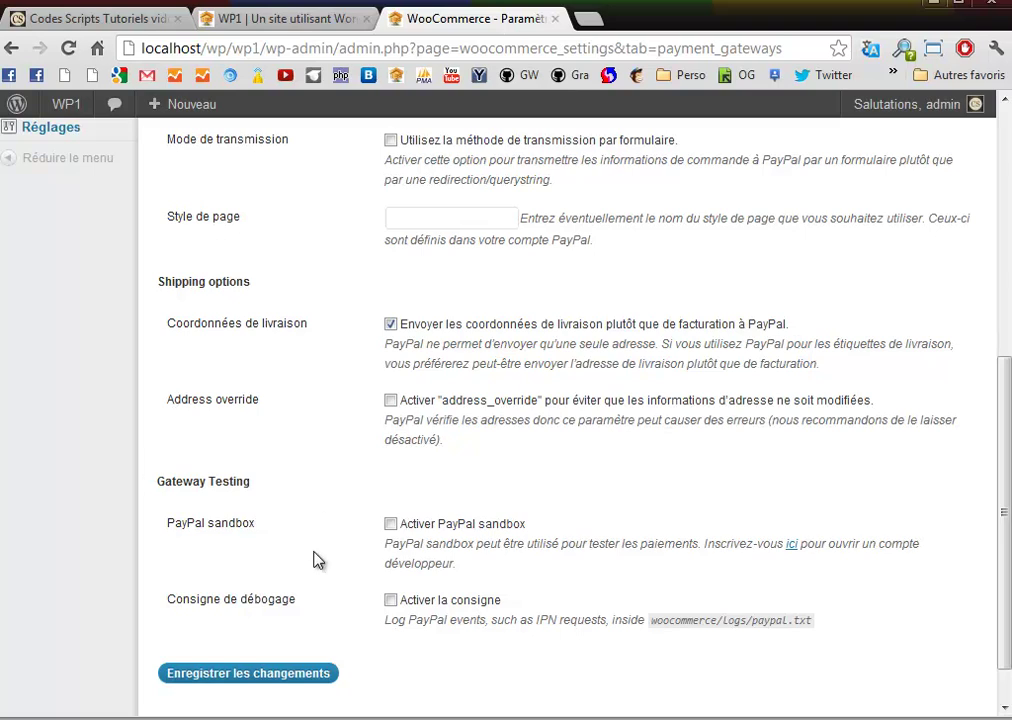
scroll(316, 558, "down", 1)
left_click(310, 628)
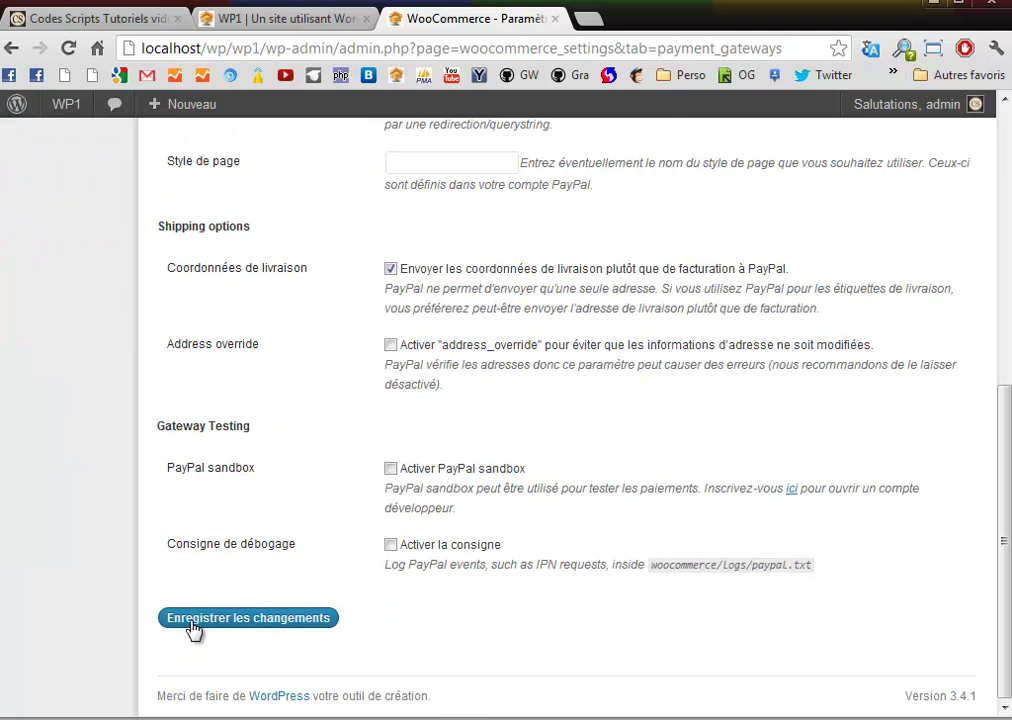
left_click(193, 622)
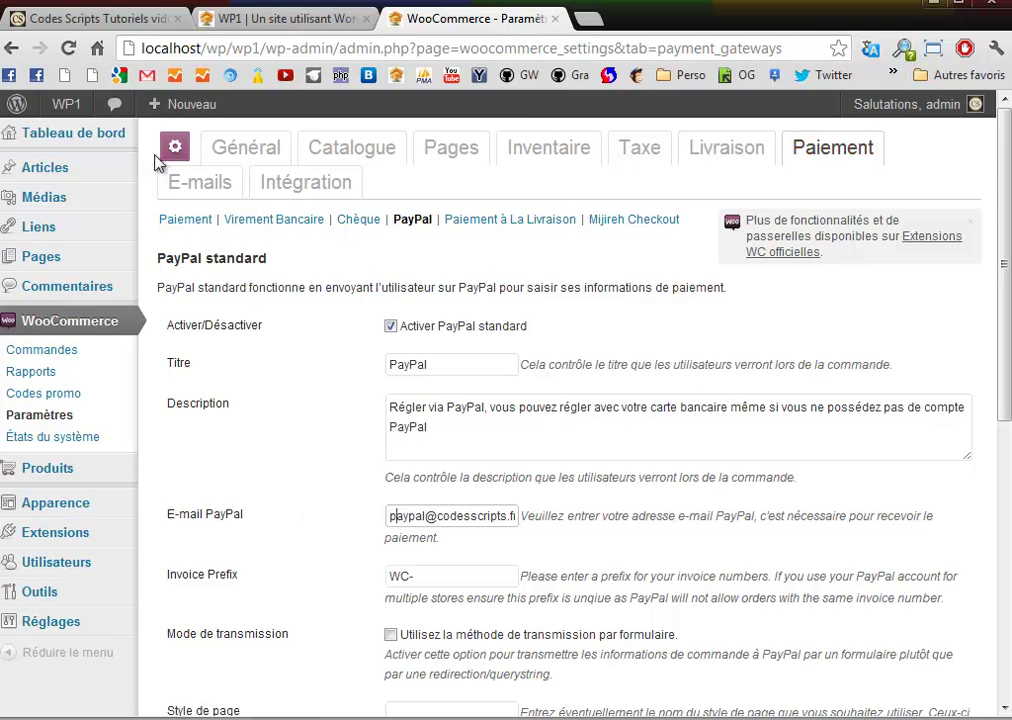
Review the WooCommerce e-mail settings for recipients, sender and template, including the colour picker for the base e-mail colour
left_click(199, 192)
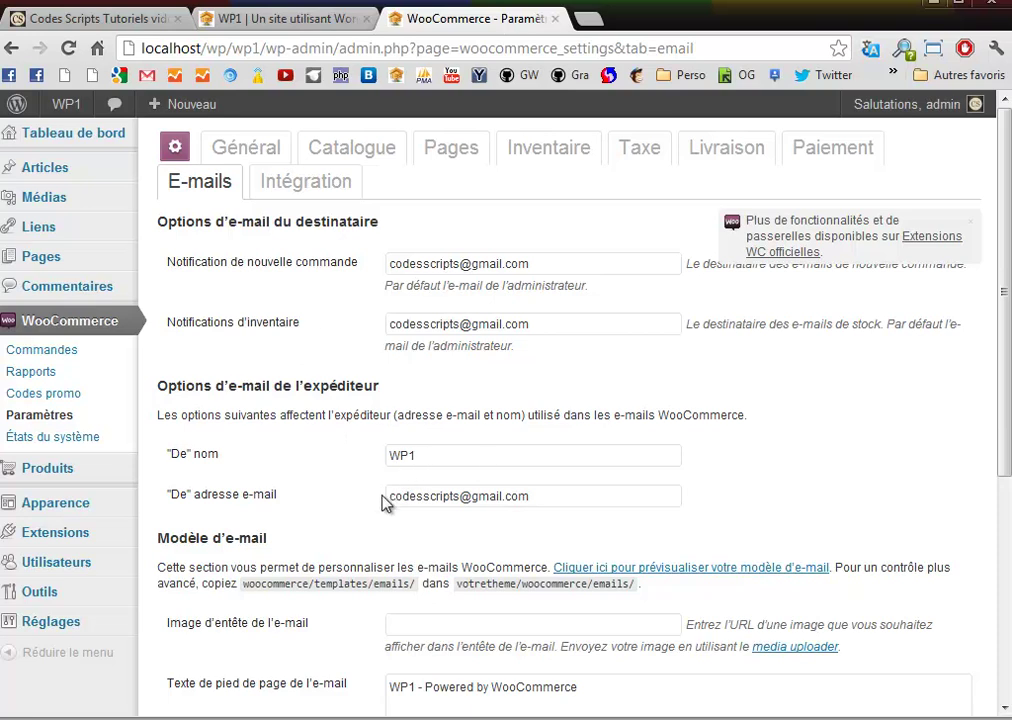
scroll(325, 565, "down", 3)
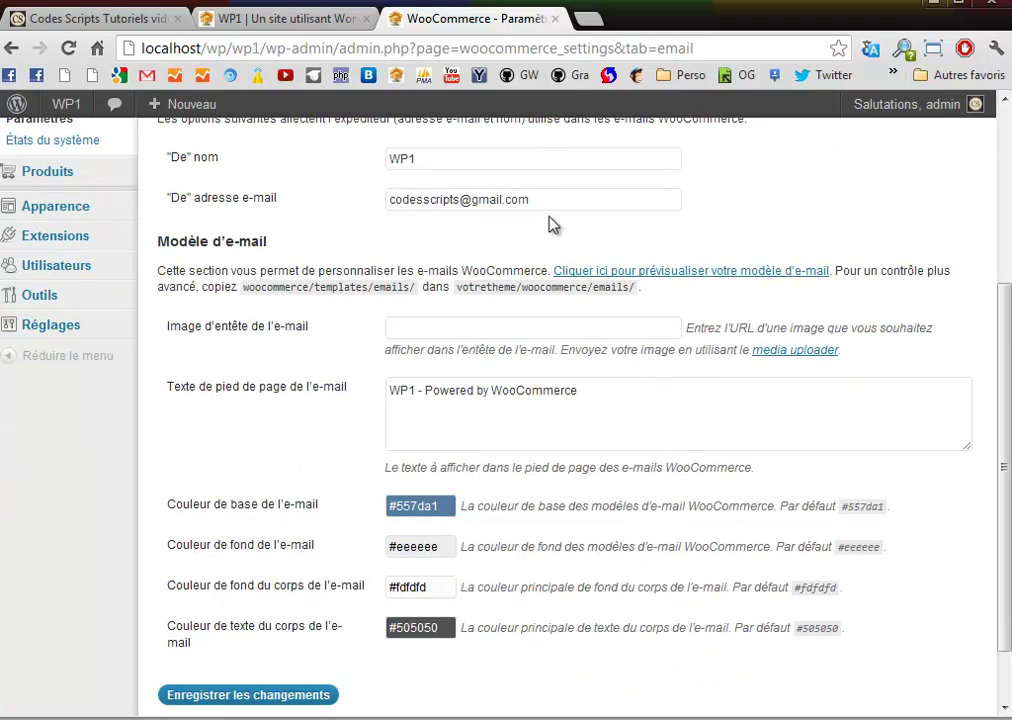
scroll(195, 567, "down", 1)
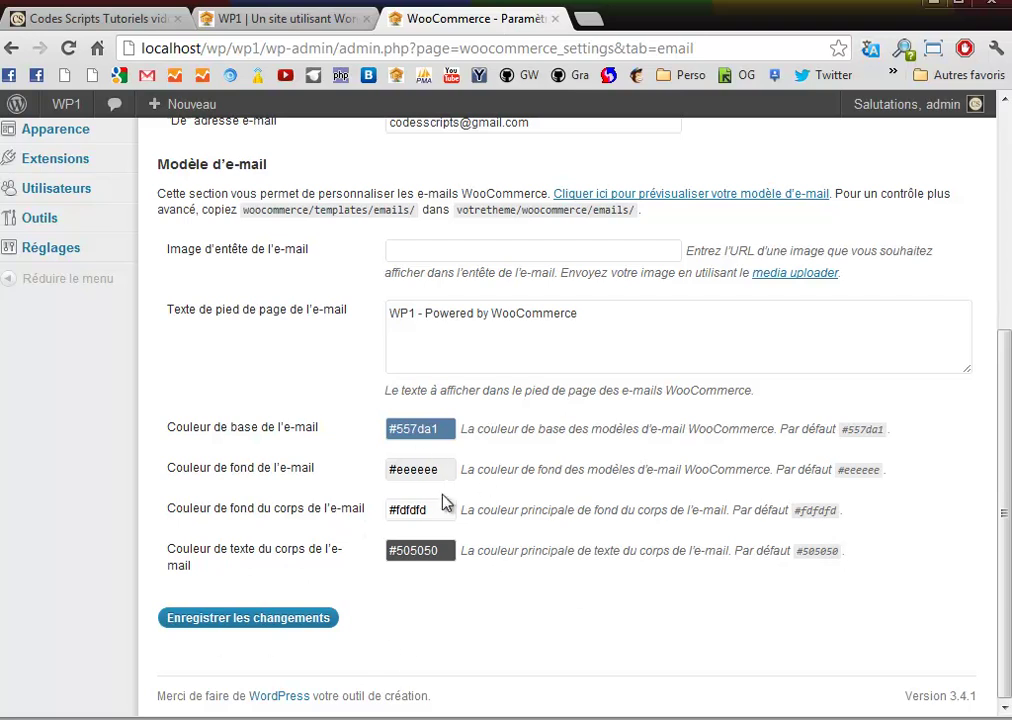
left_click(425, 428)
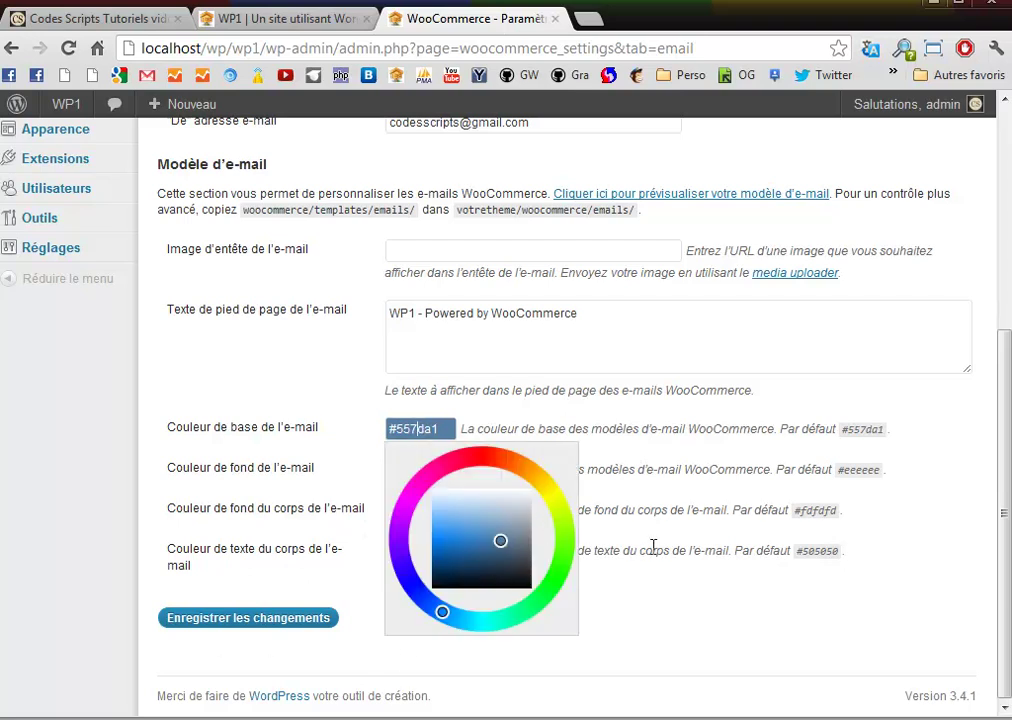
left_click(675, 466)
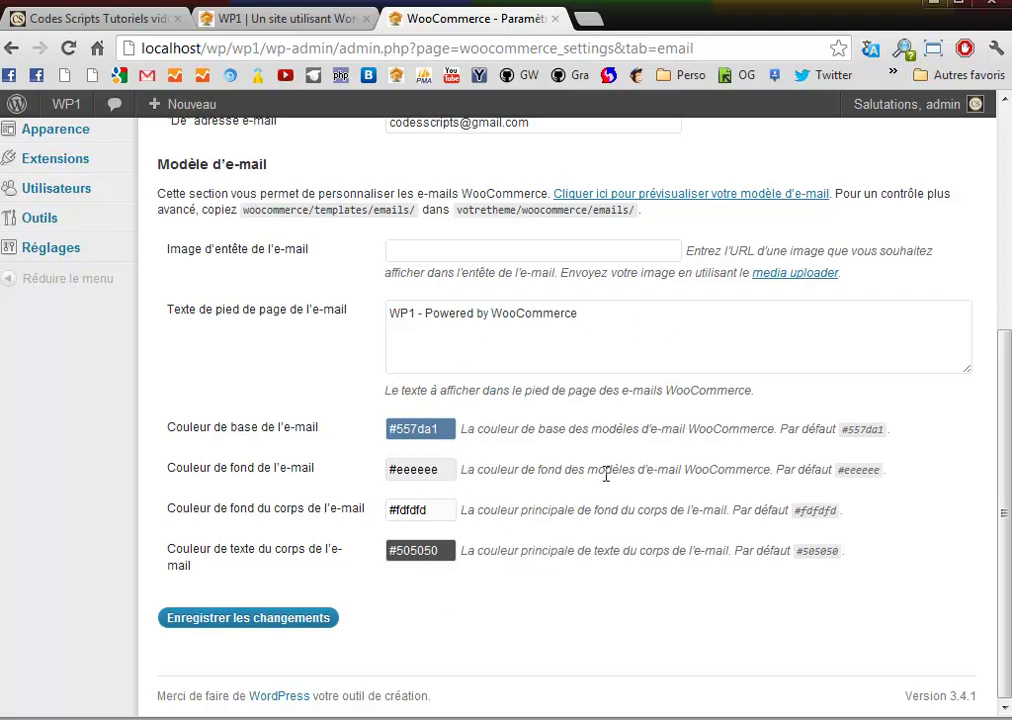
scroll(605, 481, "up", 4)
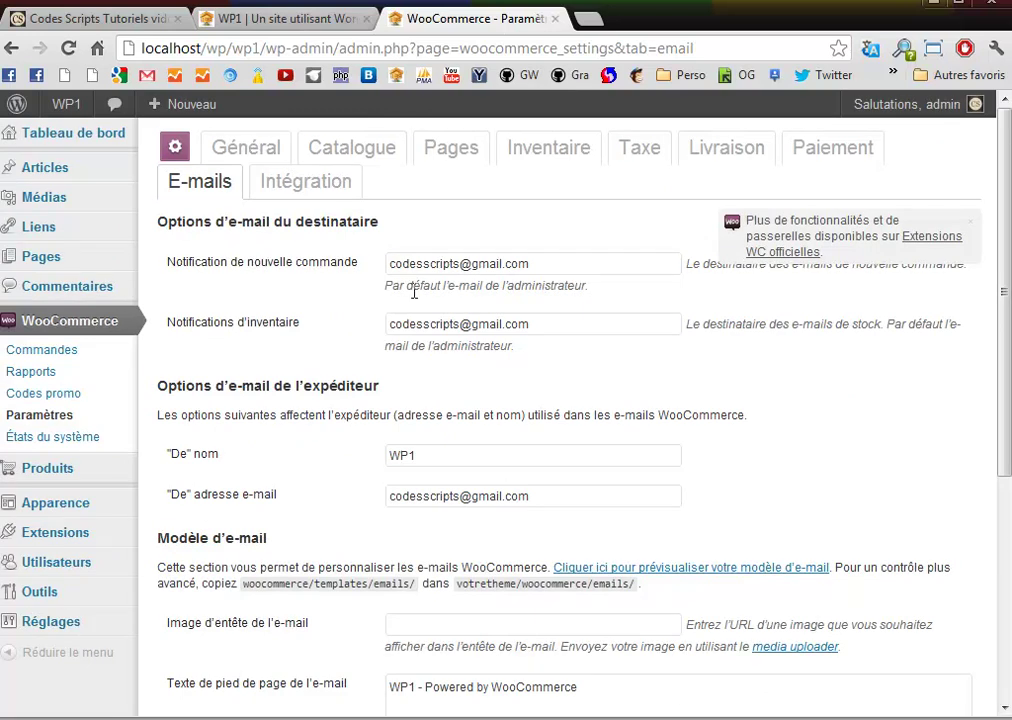
Open the form for adding a new product and examine its price, dimension, custom field and short description sections
mouse_move(52, 461)
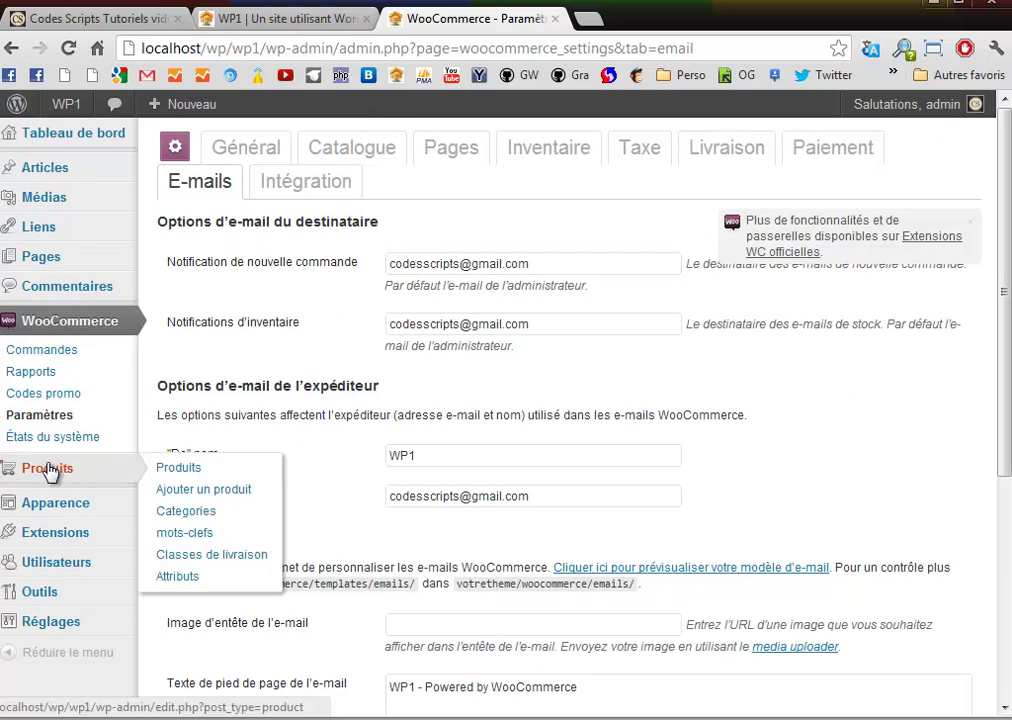
left_click(185, 500)
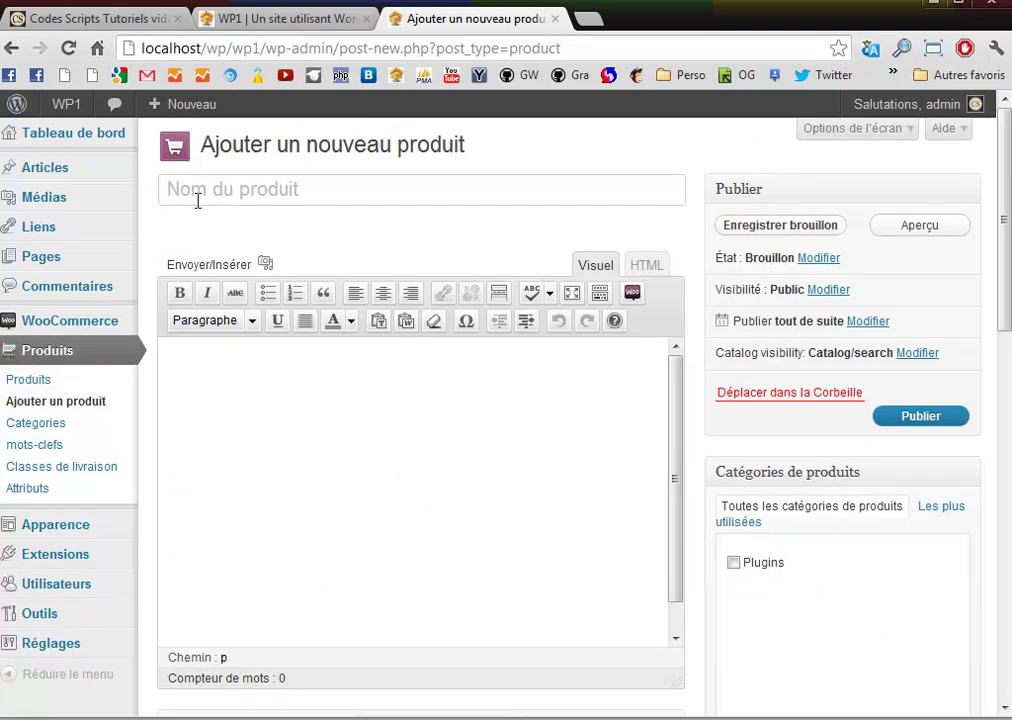
scroll(199, 199, "down", 2)
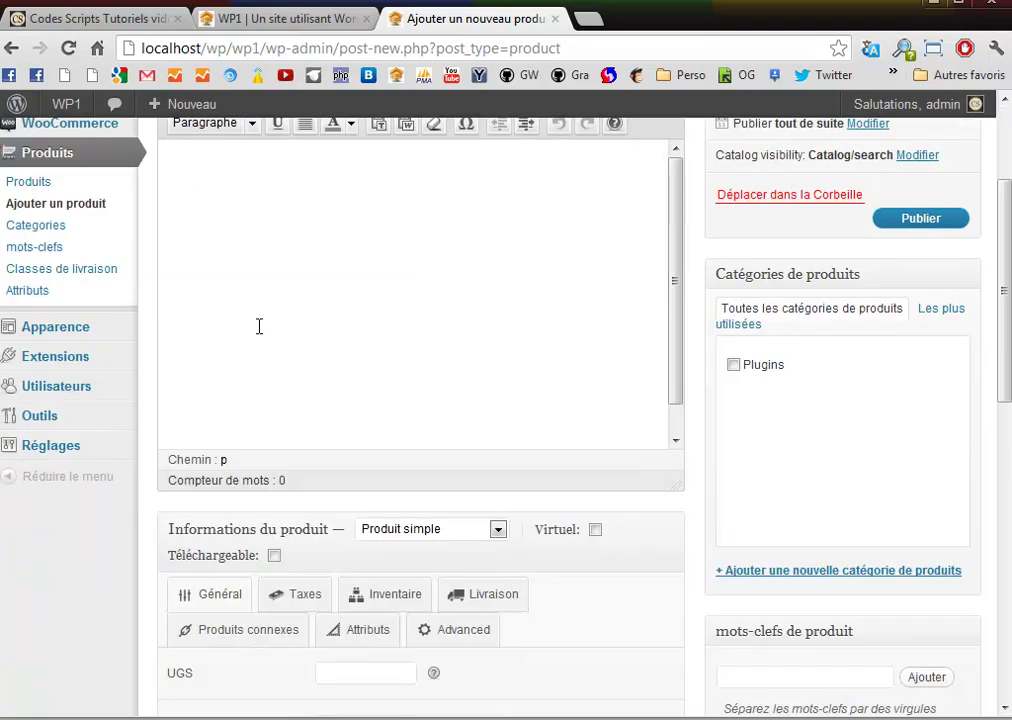
scroll(259, 326, "down", 3)
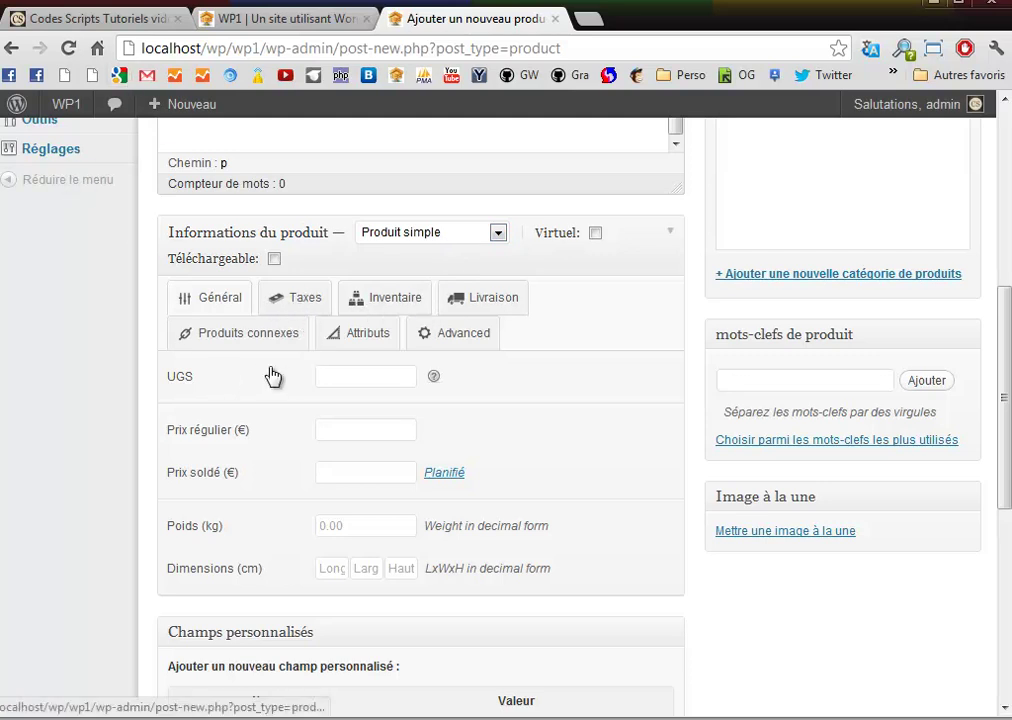
left_click(331, 429)
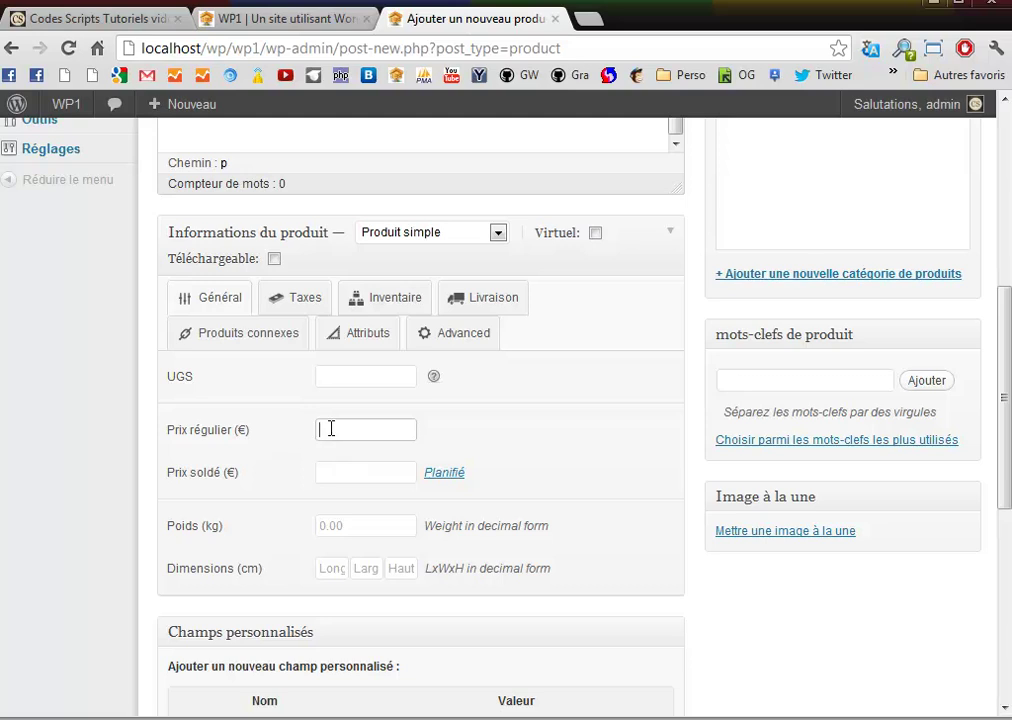
left_click(331, 471)
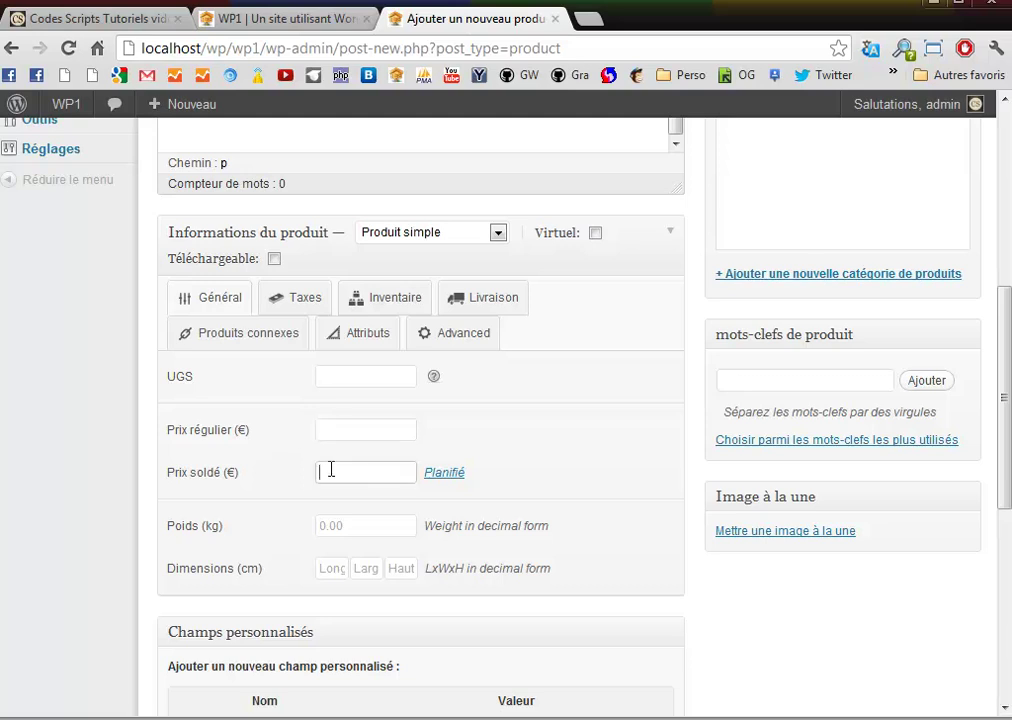
scroll(230, 462, "down", 3)
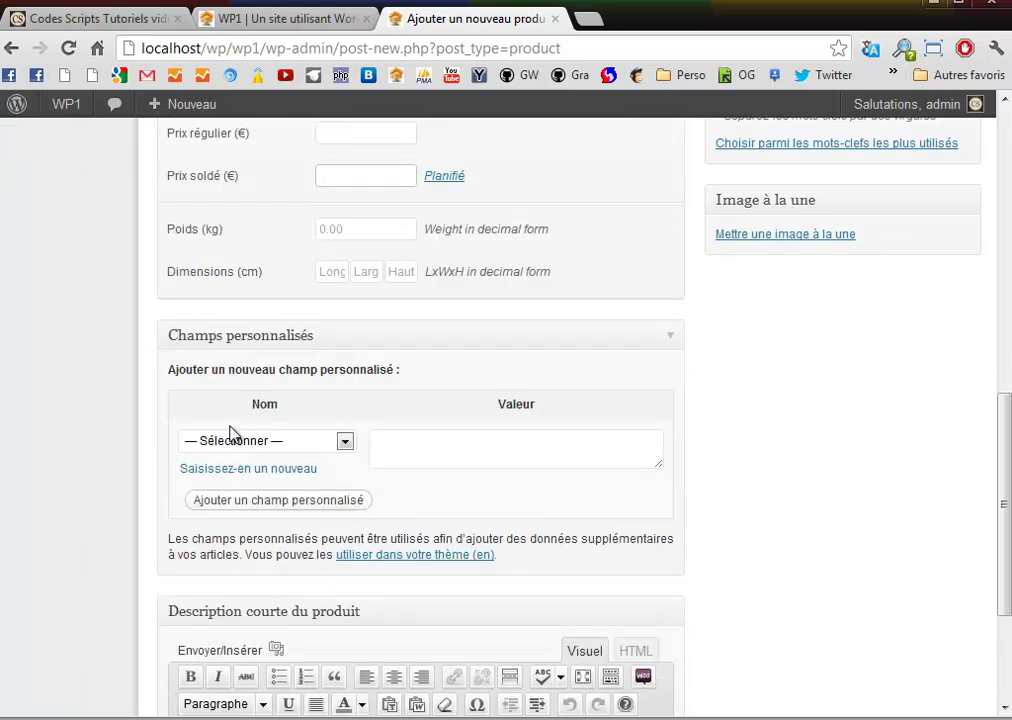
scroll(230, 434, "down", 3)
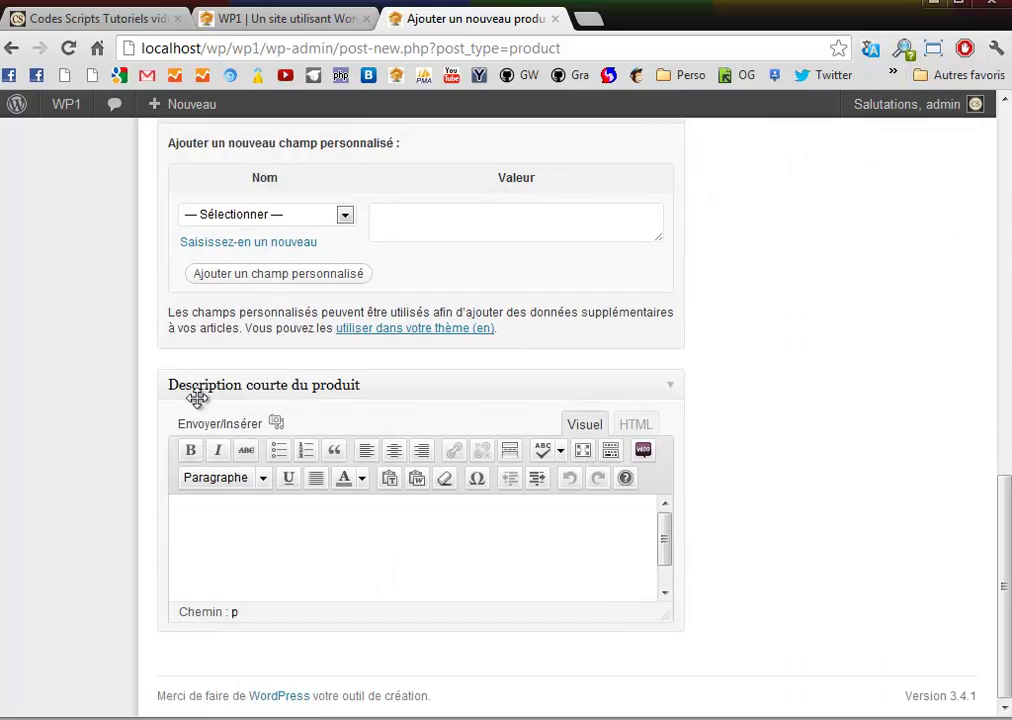
left_click(215, 517)
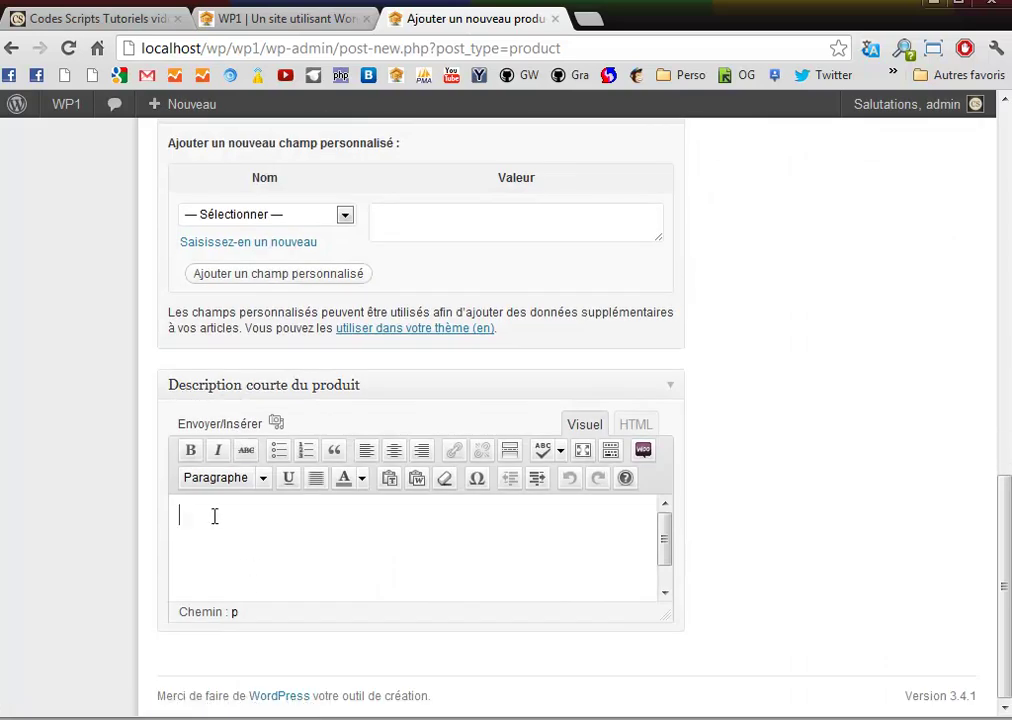
Review the new product form's main description, product name, category, tag and featured image fields
scroll(217, 520, "up", 10)
left_click(185, 339)
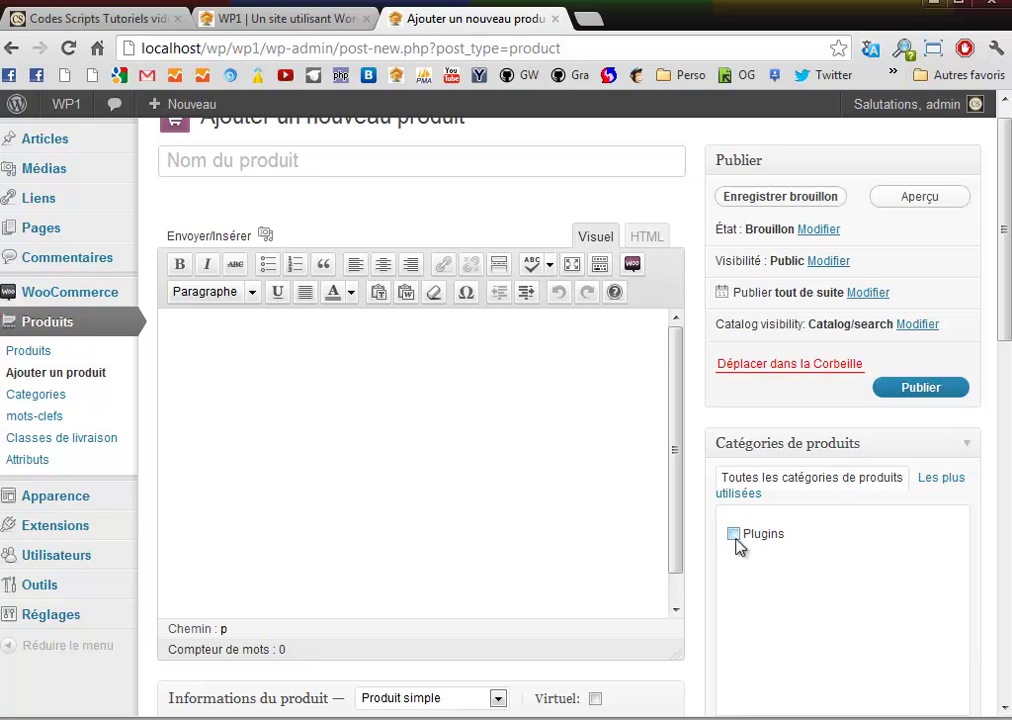
scroll(786, 610, "up", 1)
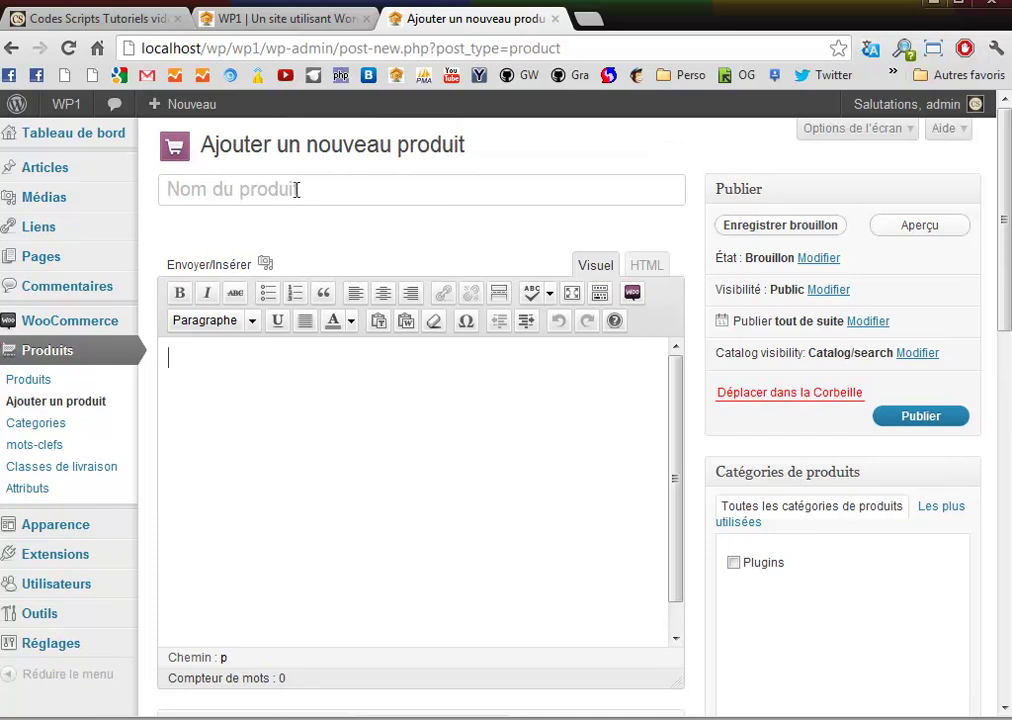
scroll(825, 587, "down", 5)
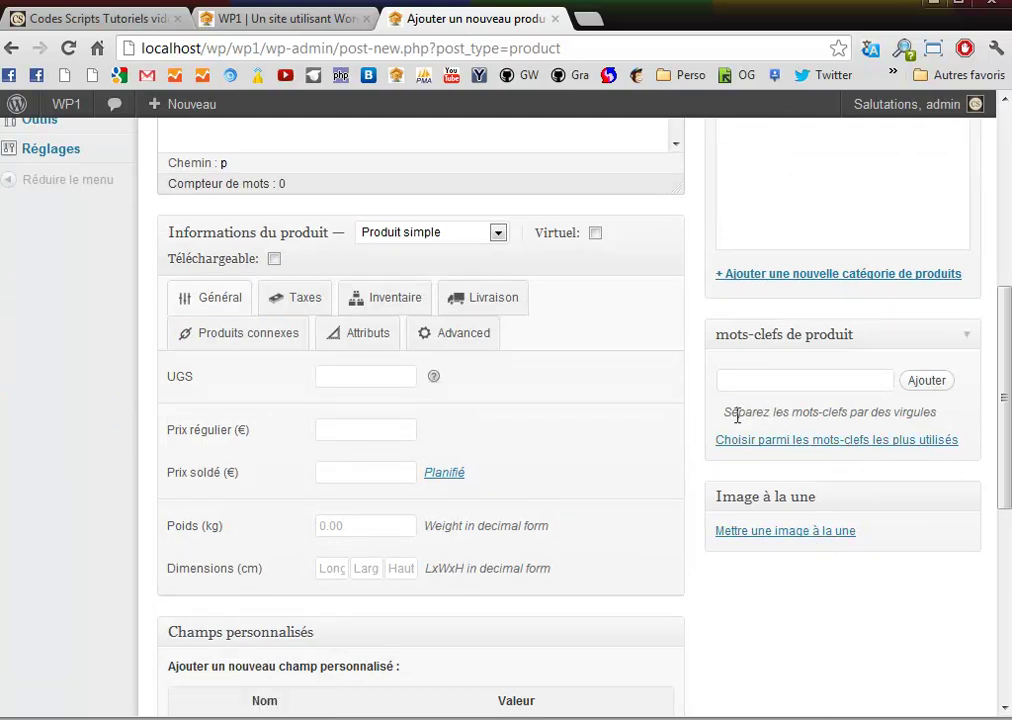
scroll(765, 600, "down", 4)
scroll(771, 632, "up", 8)
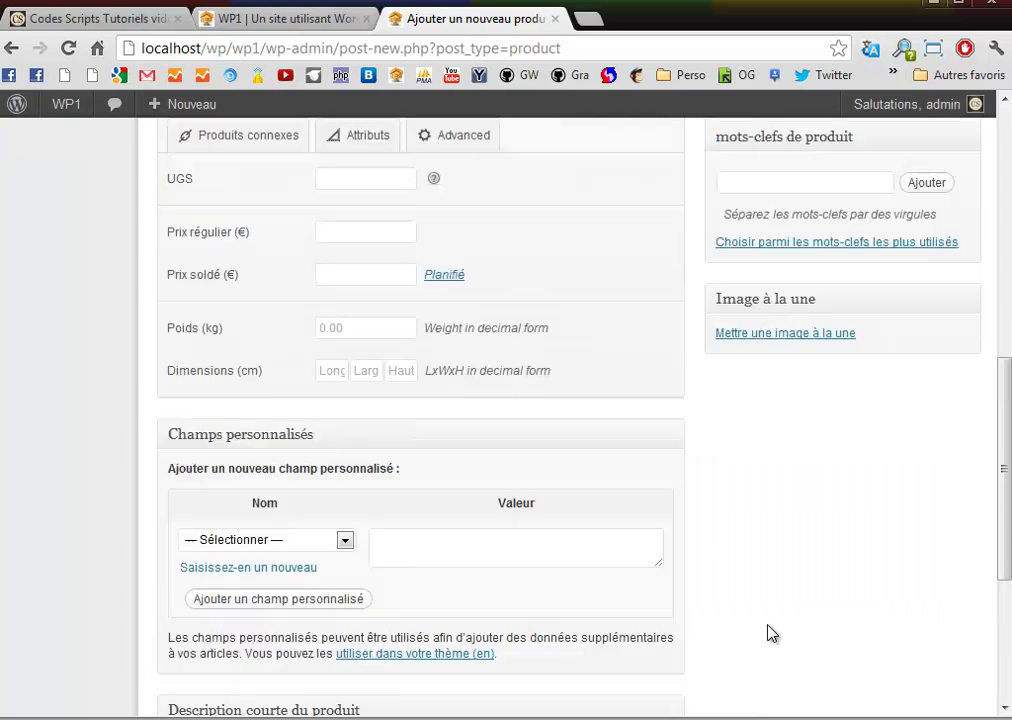
Open the list of all products to view the existing shop items
mouse_move(37, 178)
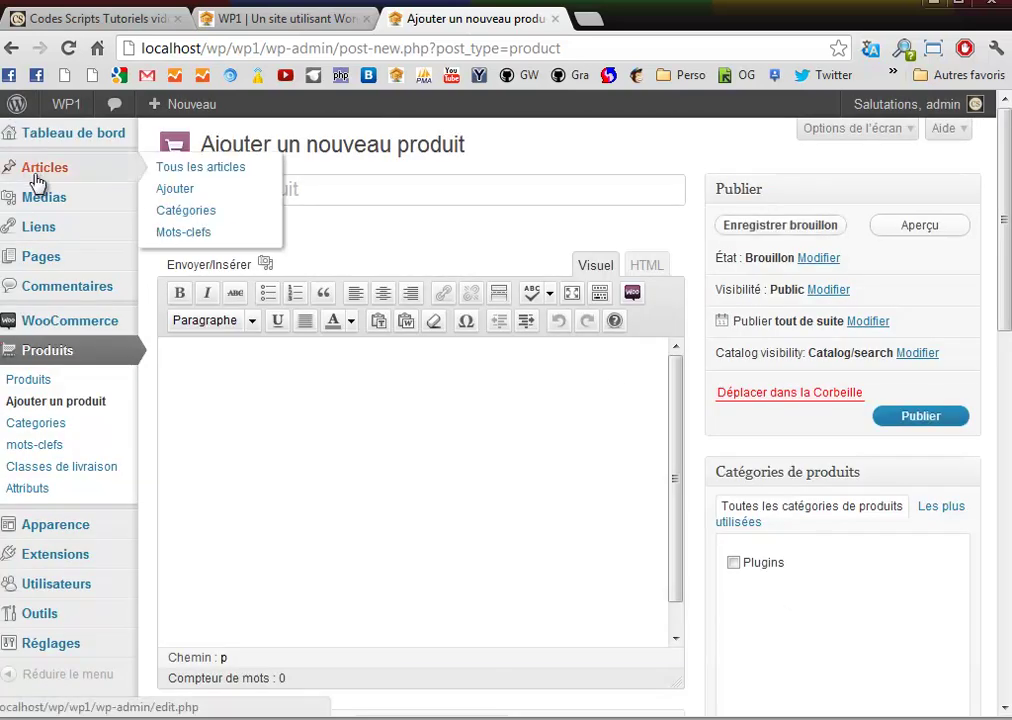
mouse_move(42, 240)
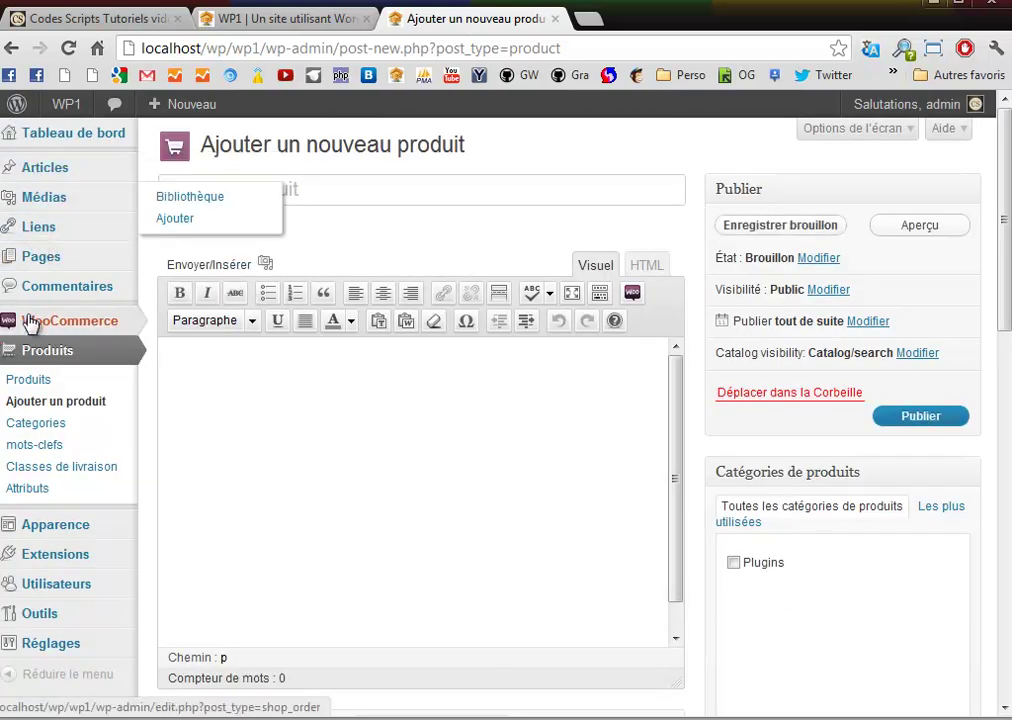
left_click(22, 384)
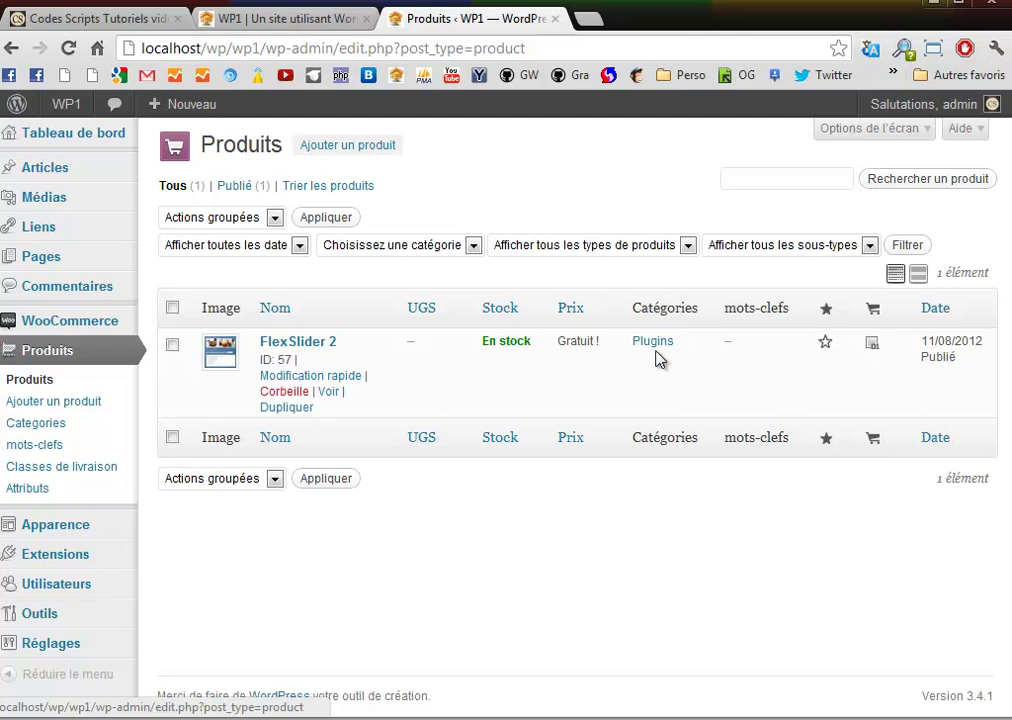
Open the FlexSlider 2 product for editing and examine the WooCommerce shortcodes available in its main description editor
left_click(274, 345)
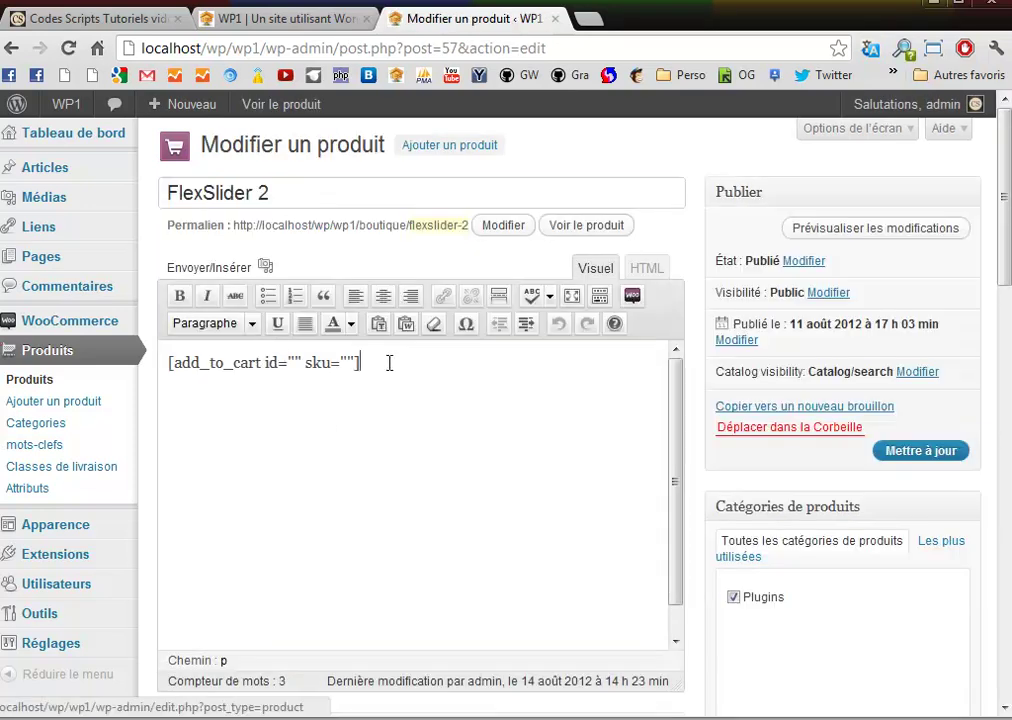
left_click(635, 298)
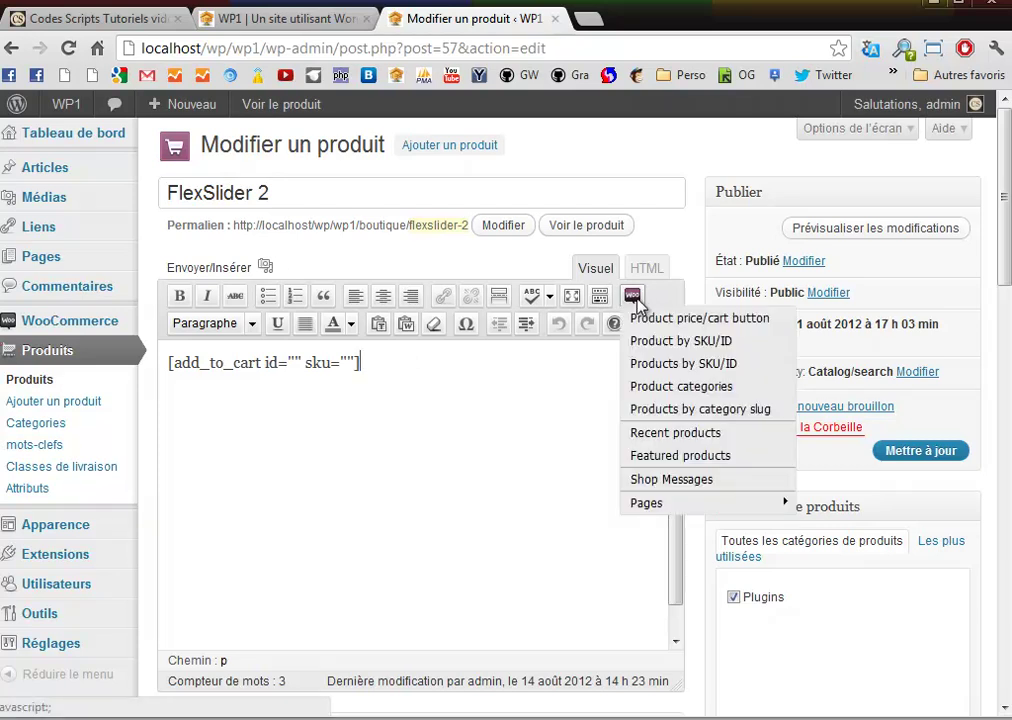
left_click(665, 236)
Examine FlexSlider 2's category and general product data, including the virtual and downloadable options, regular price, file path and download limit
scroll(669, 245, "down", 3)
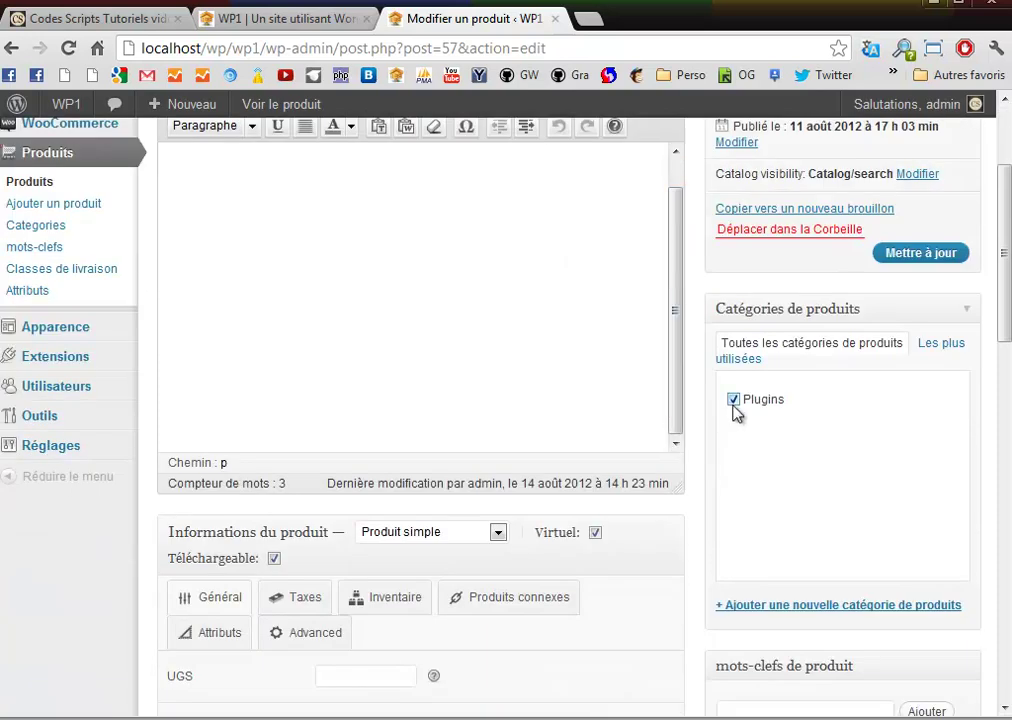
scroll(735, 413, "down", 3)
mouse_move(212, 271)
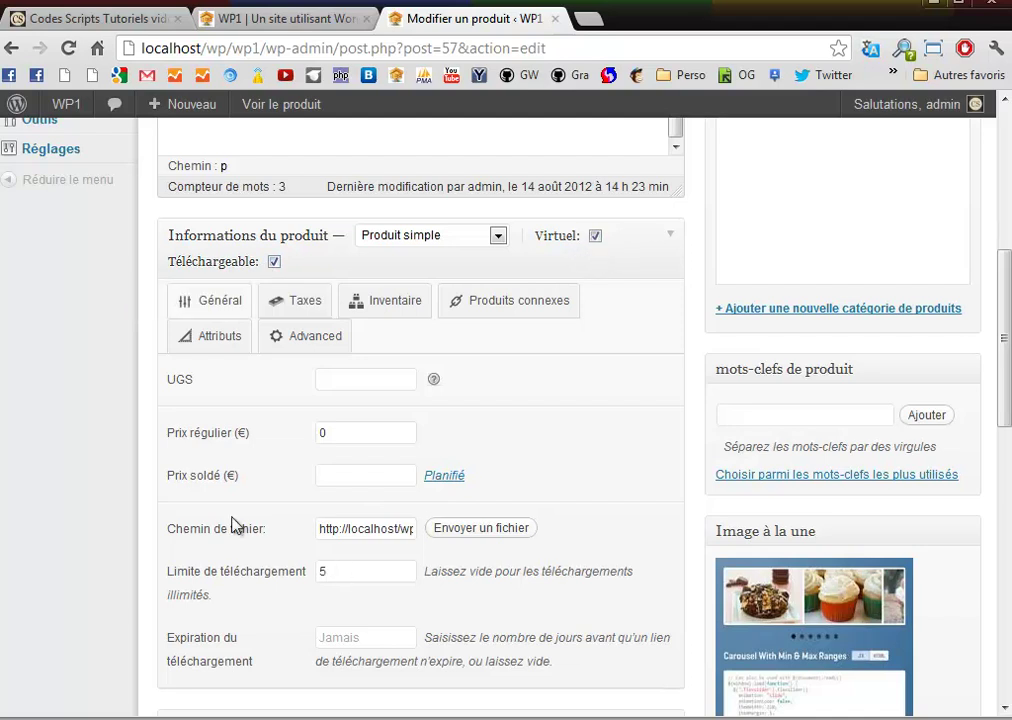
scroll(232, 498, "down", 2)
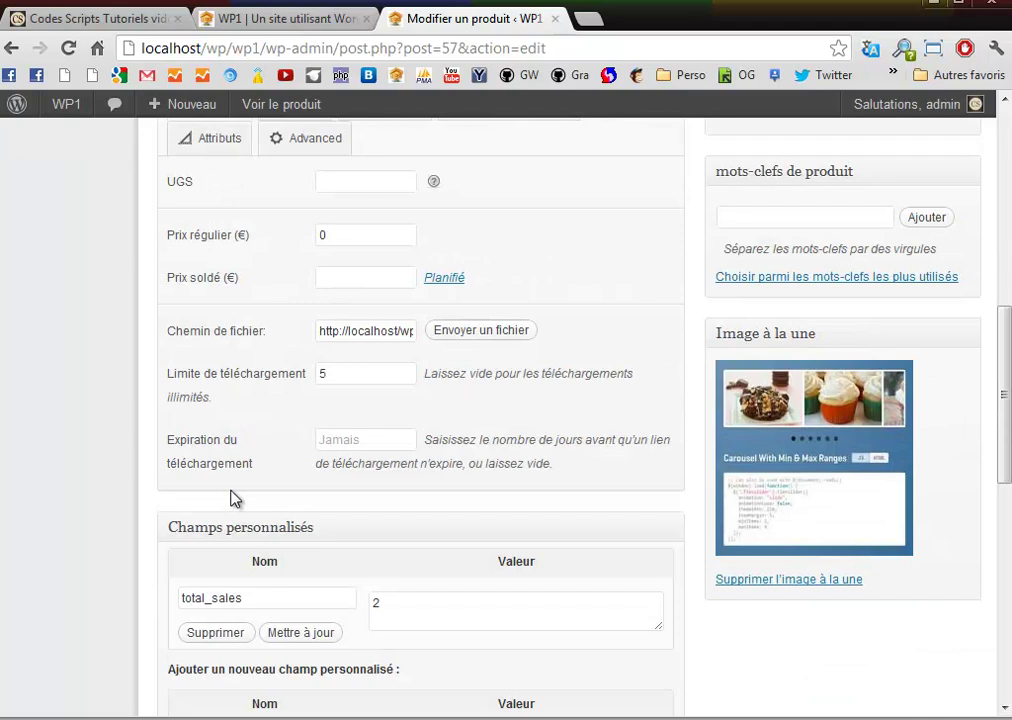
scroll(232, 498, "up", 2)
left_click(344, 434)
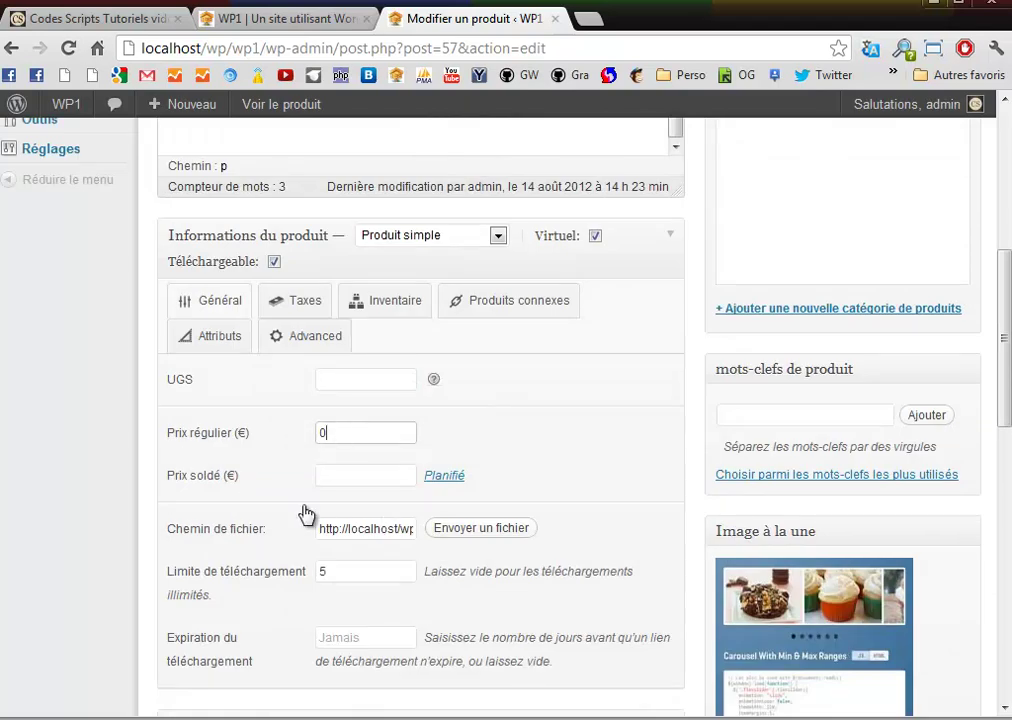
Review FlexSlider 2's custom fields, short description, customer reviews and featured image on the edit form
scroll(222, 600, "down", 6)
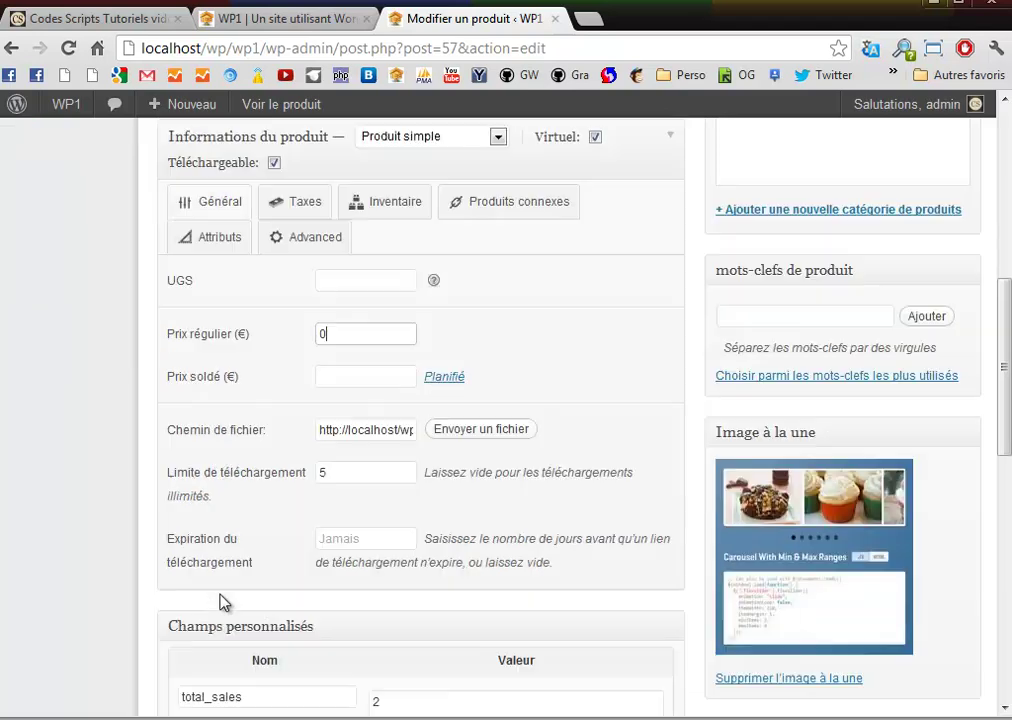
scroll(222, 603, "down", 3)
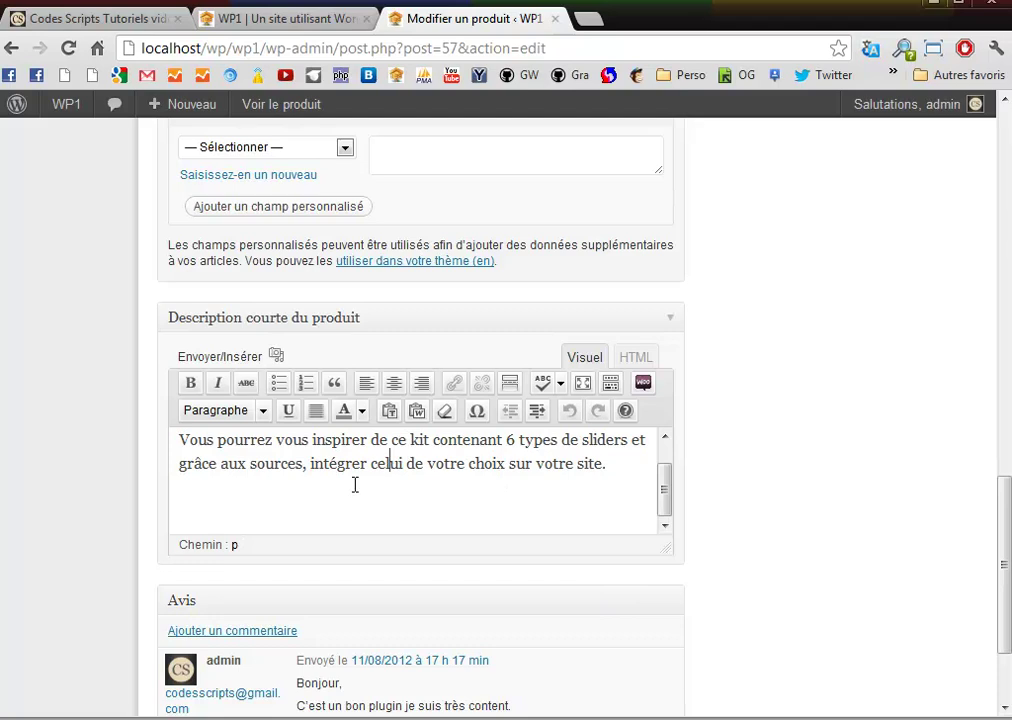
scroll(438, 498, "down", 2)
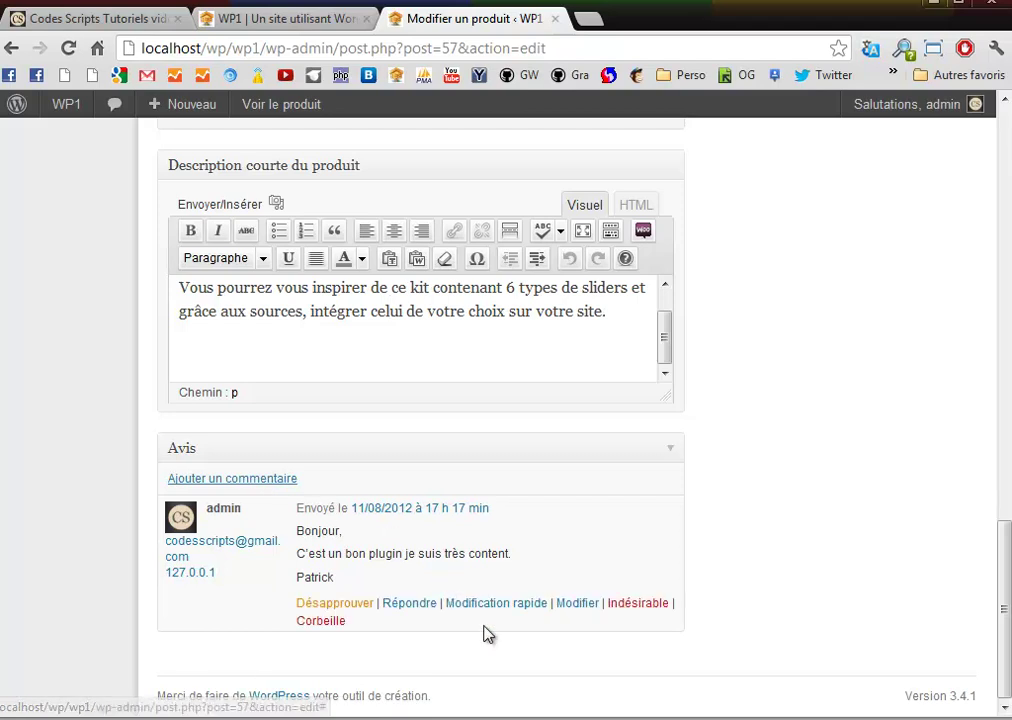
scroll(752, 684, "up", 10)
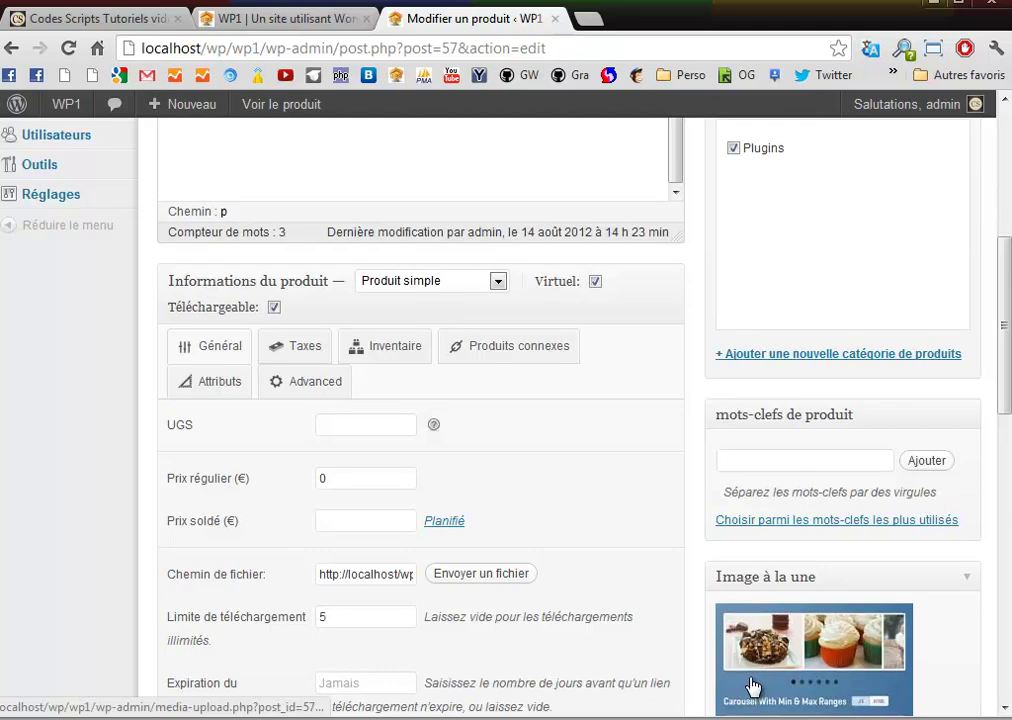
scroll(752, 684, "up", 5)
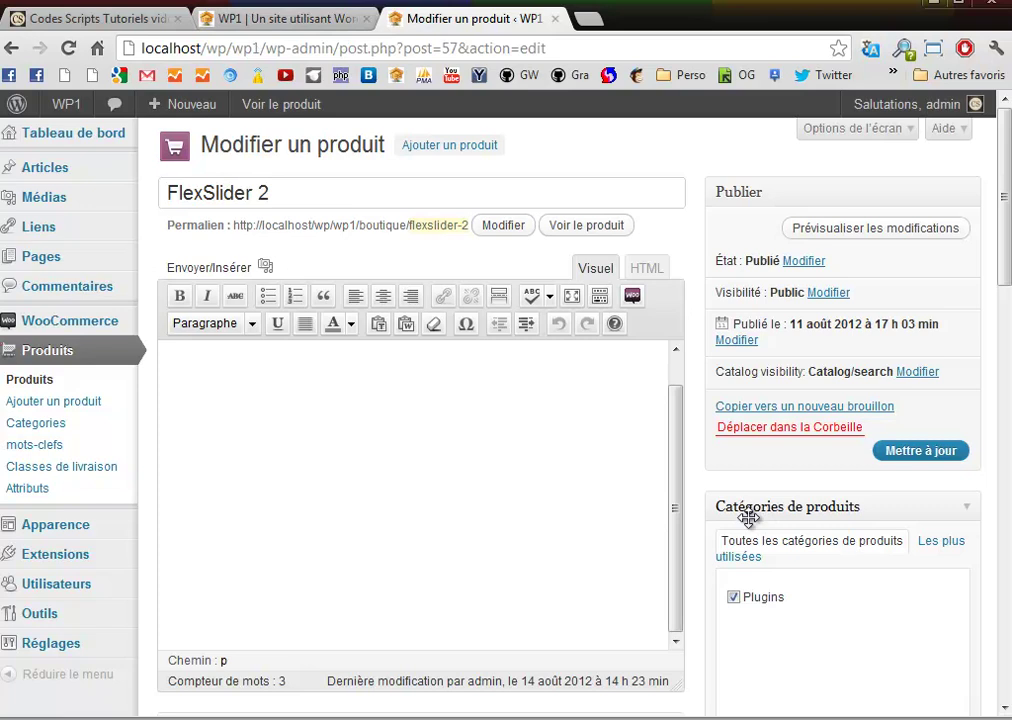
Switch to the WP1 public site, reload its home page and review the shop pages in its navigation and the cart widget
left_click(260, 18)
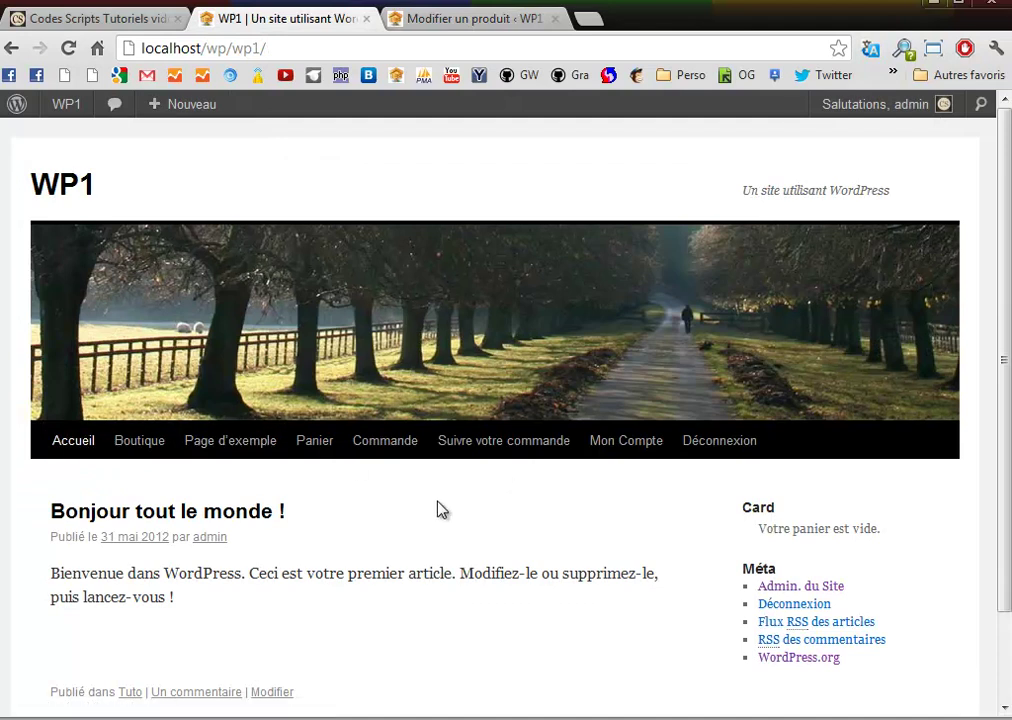
key("F5")
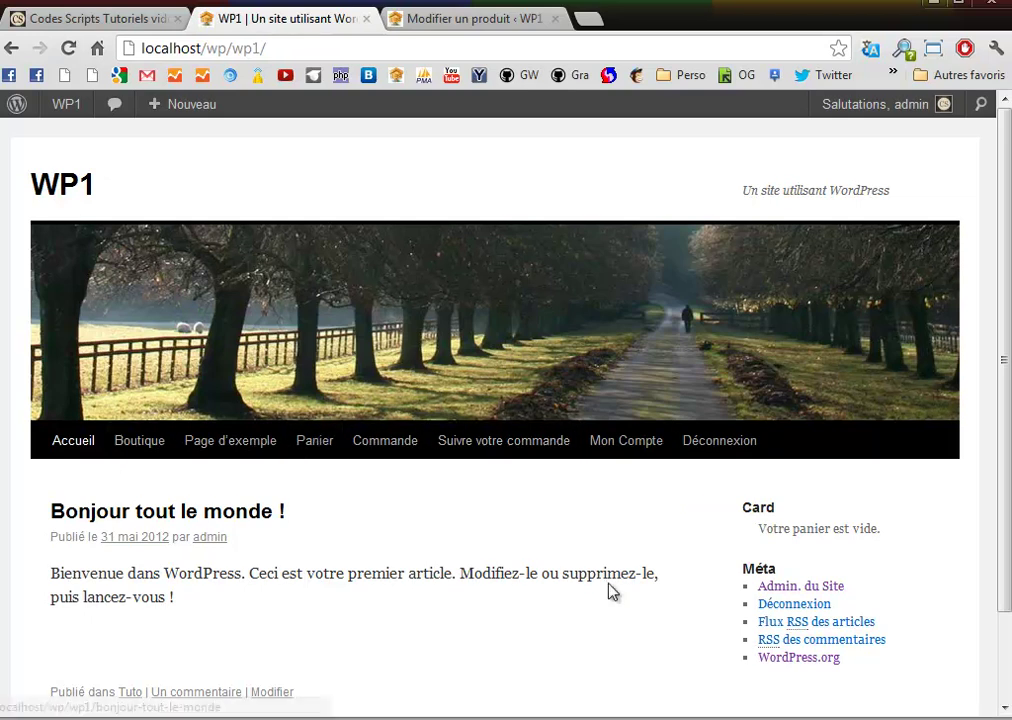
left_click(463, 22)
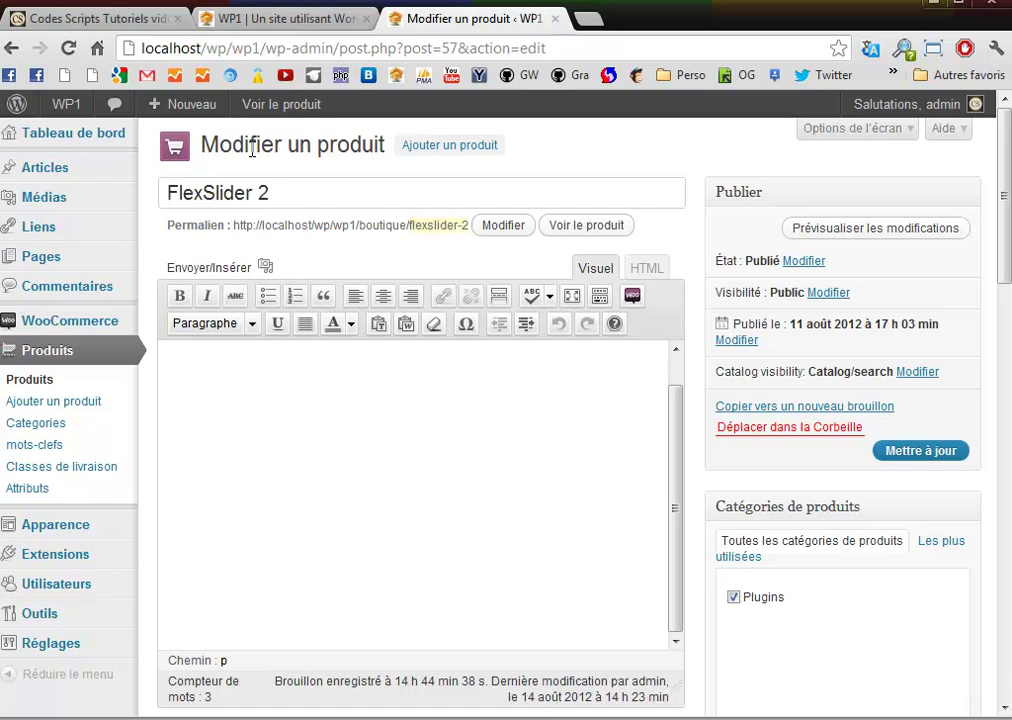
left_click(275, 24)
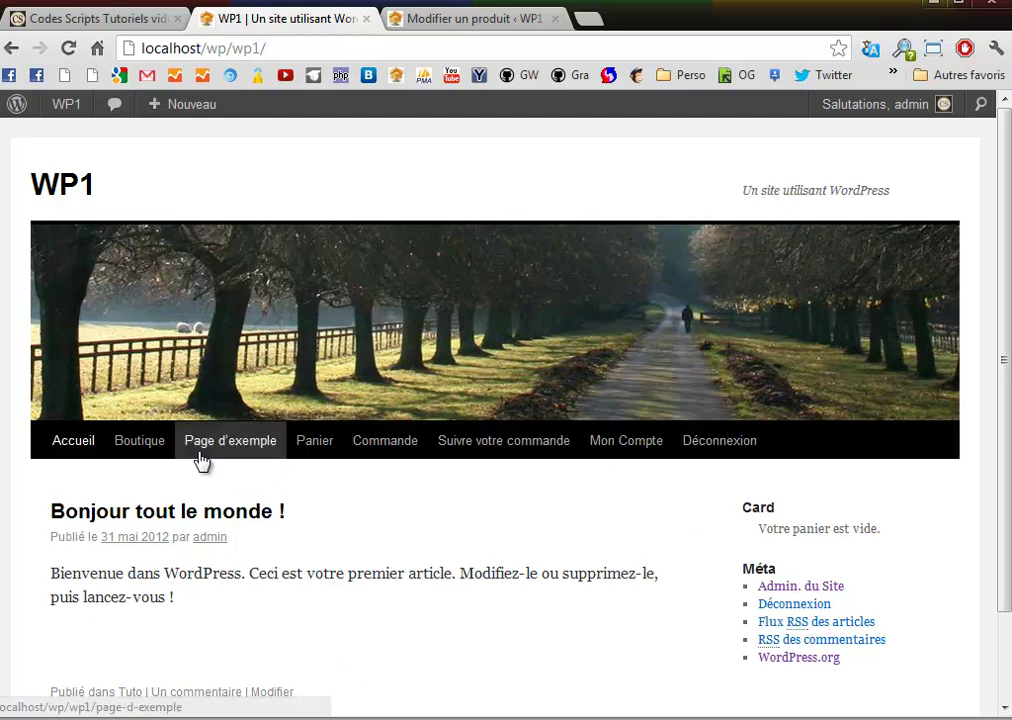
scroll(309, 623, "down", 2)
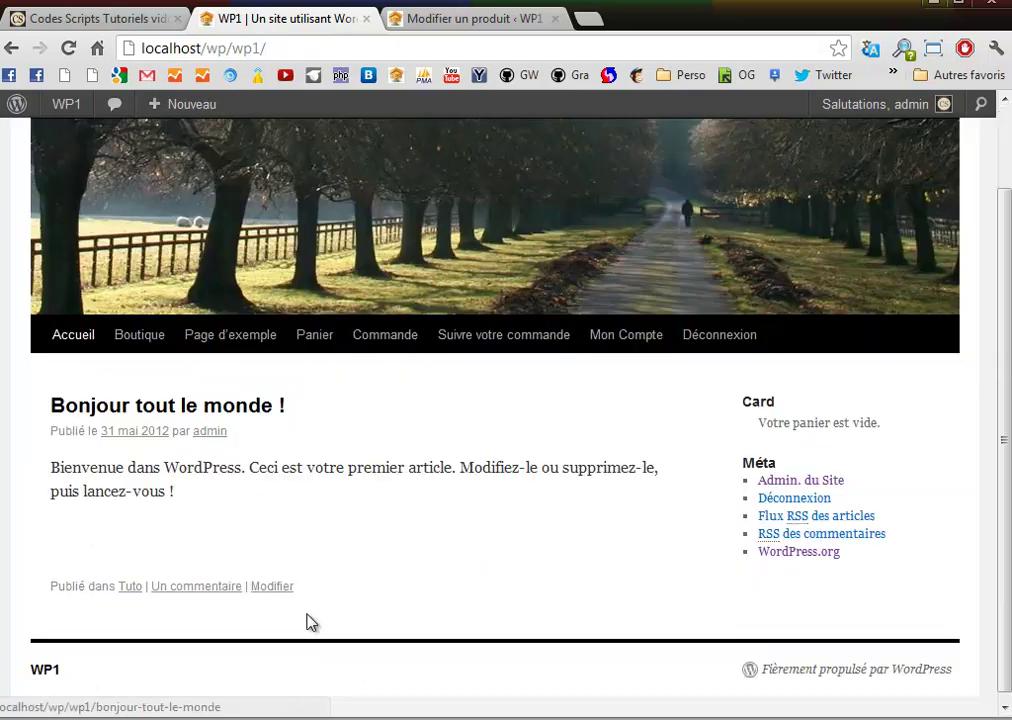
scroll(309, 623, "up", 2)
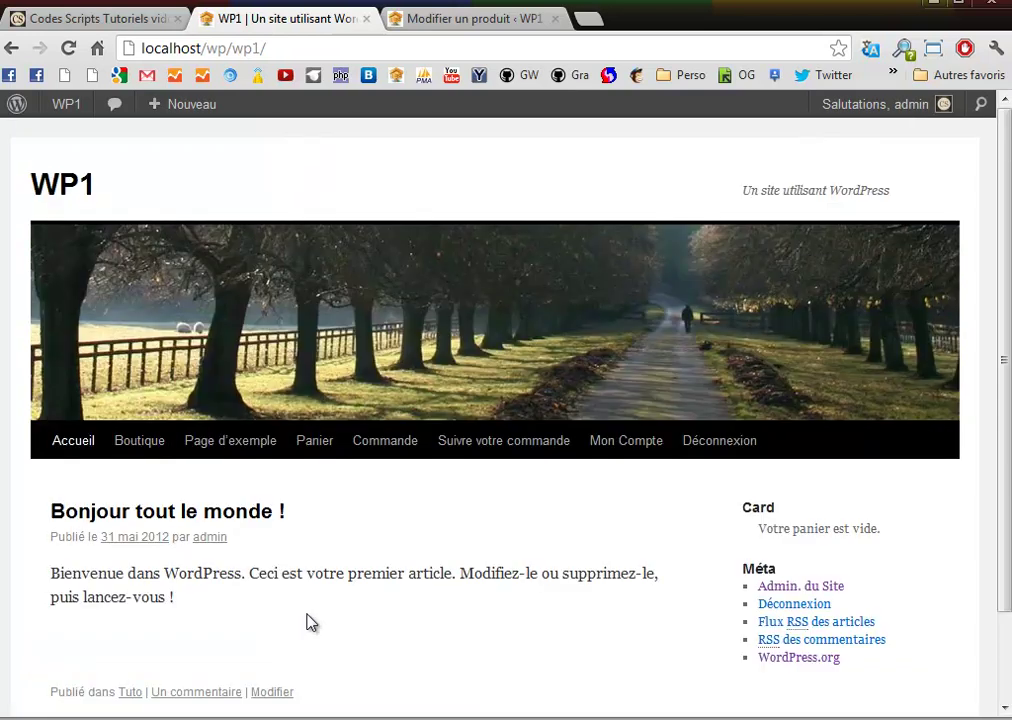
Add FlexSlider 2 to the cart from the Boutique page and open the cart
left_click(124, 452)
scroll(125, 440, "down", 2)
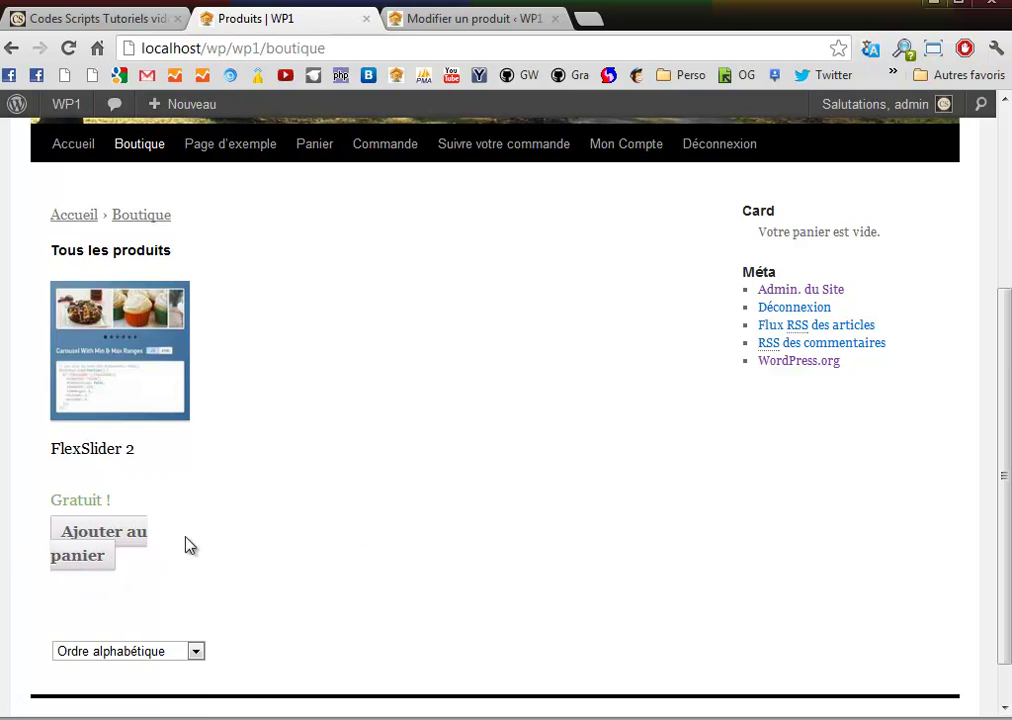
left_click(111, 541)
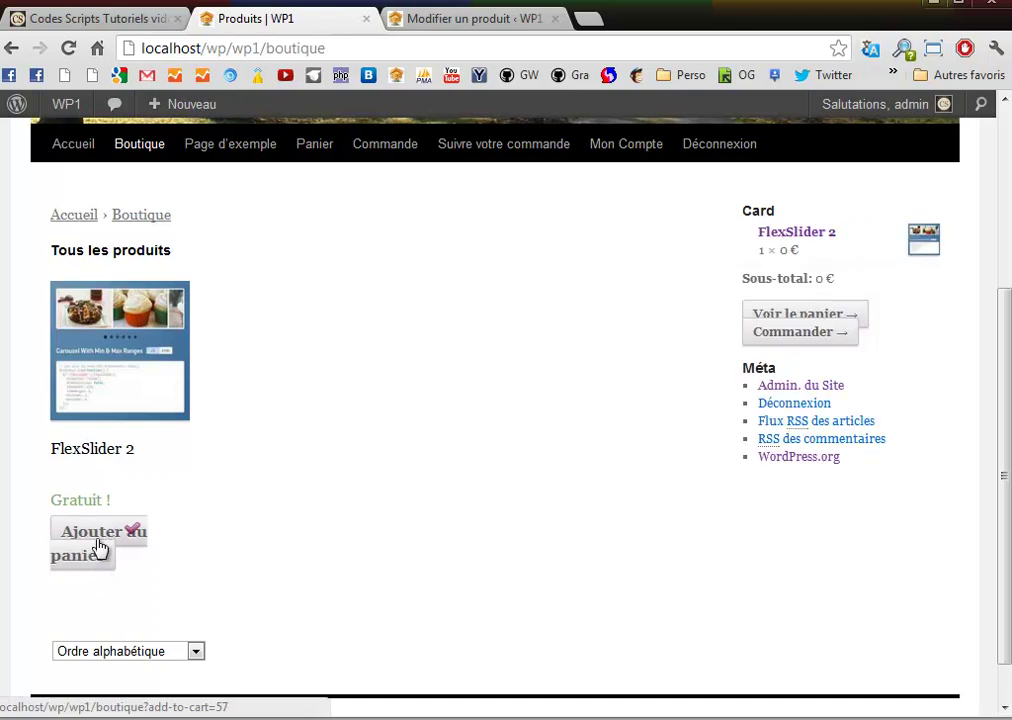
scroll(330, 585, "up", 2)
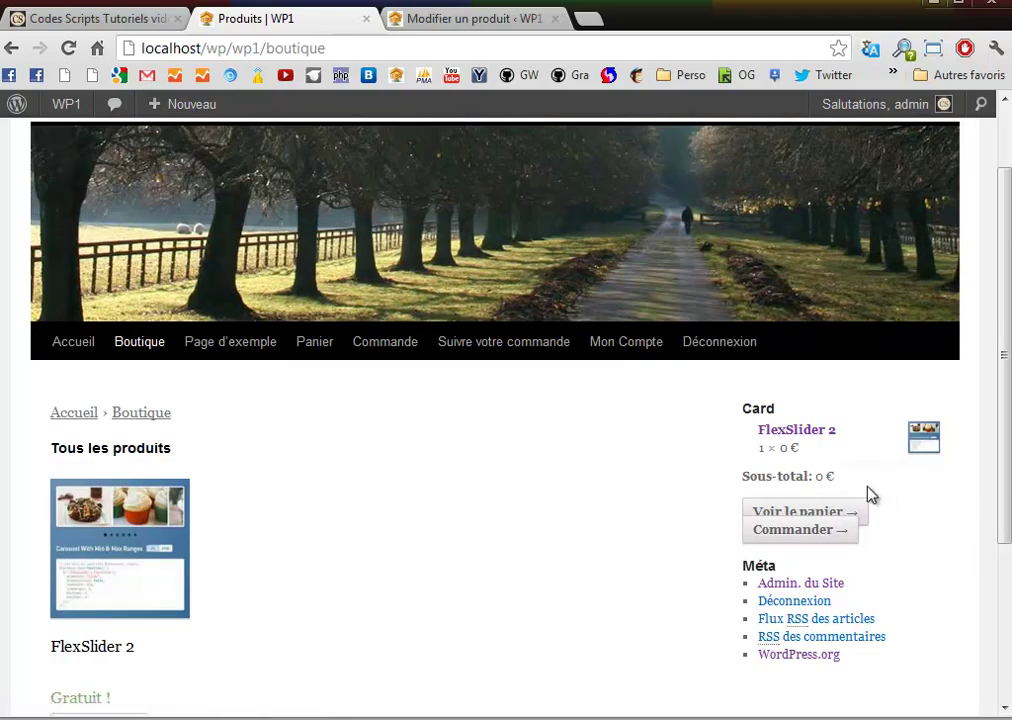
left_click(818, 512)
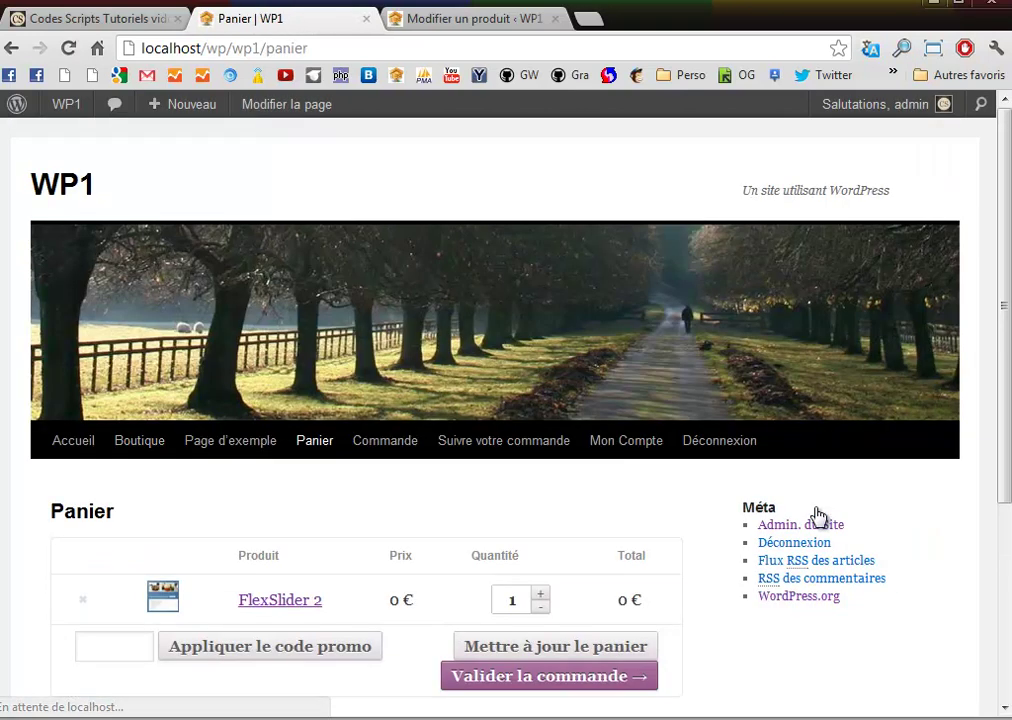
Set FlexSlider 2's quantity in the cart to 0 and update the cart
scroll(443, 472, "down", 2)
left_click_drag(520, 402, 482, 412)
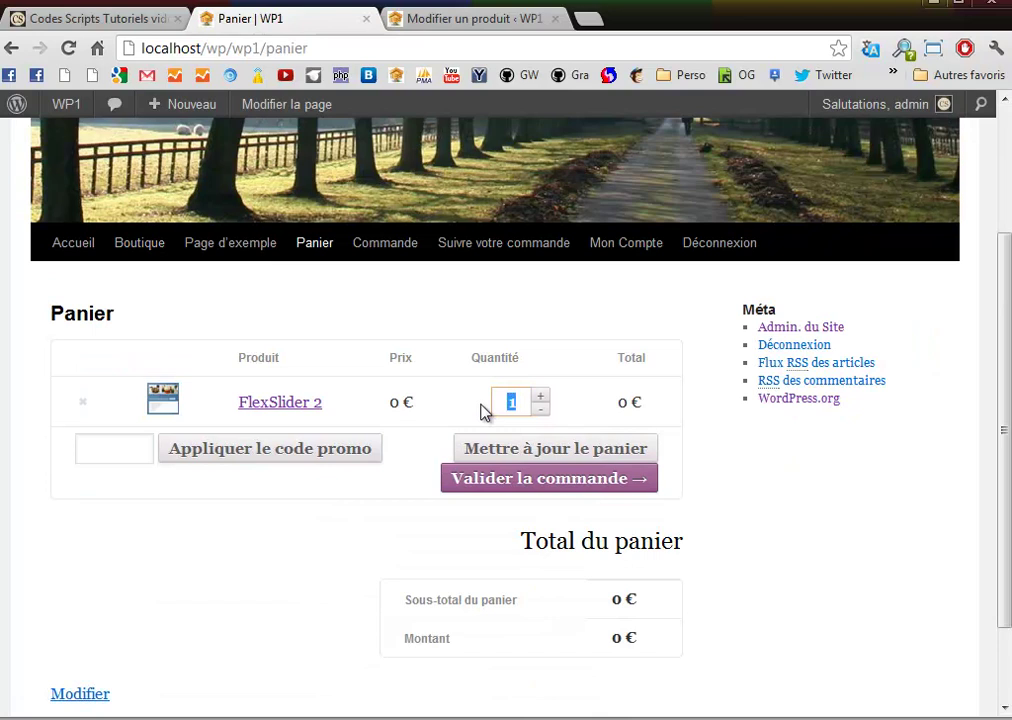
type("0")
left_click(526, 336)
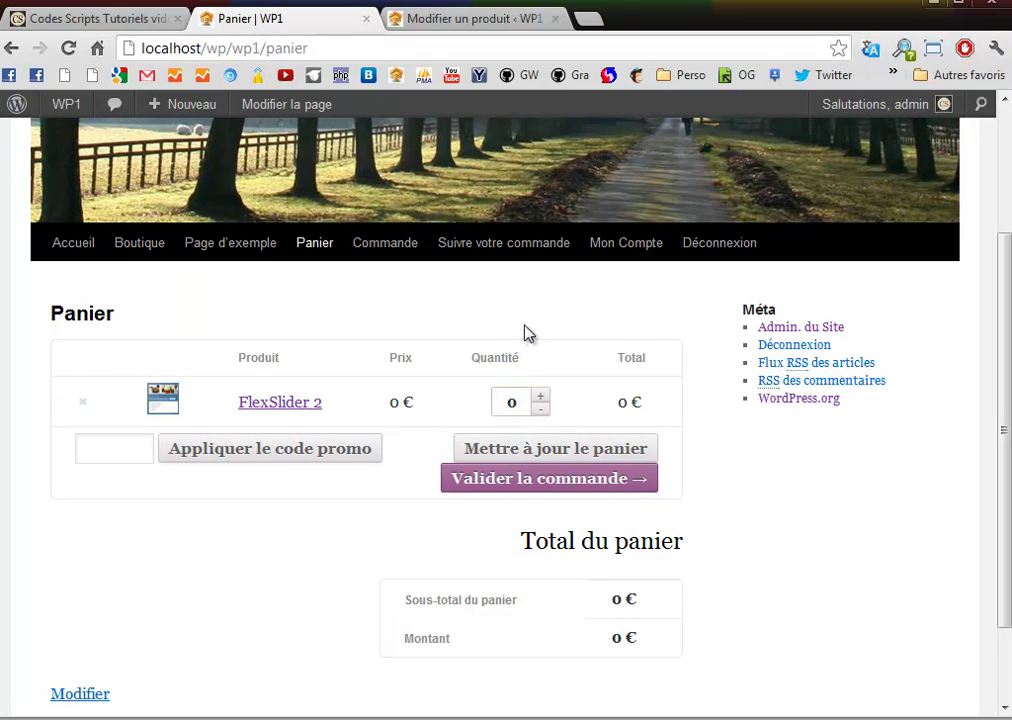
left_click(550, 459)
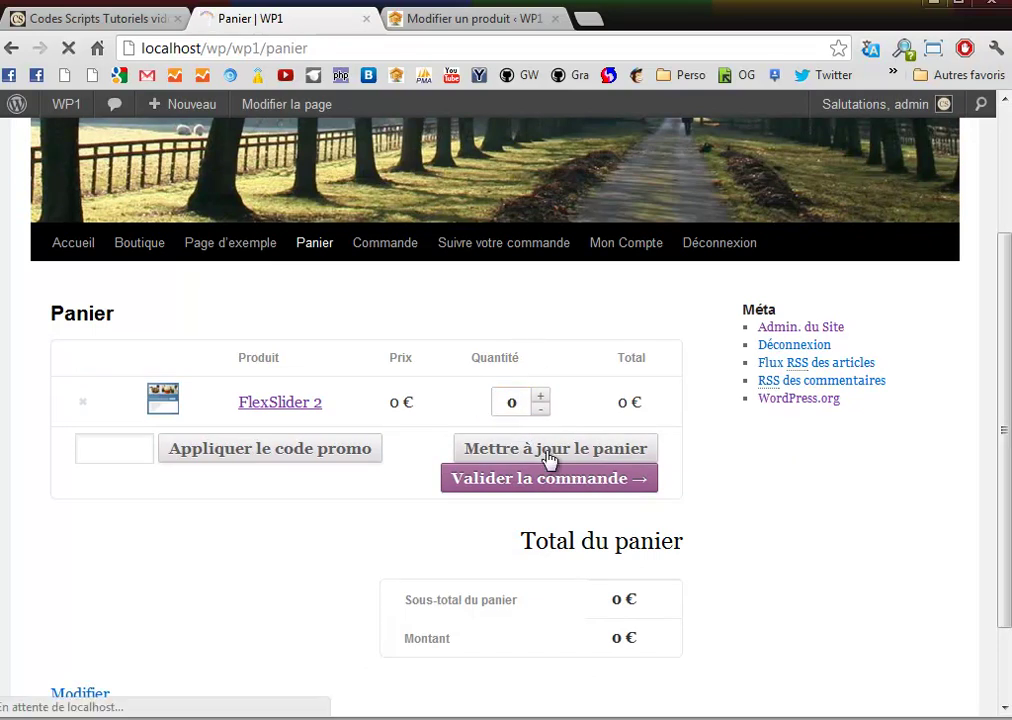
scroll(548, 459, "down", 1)
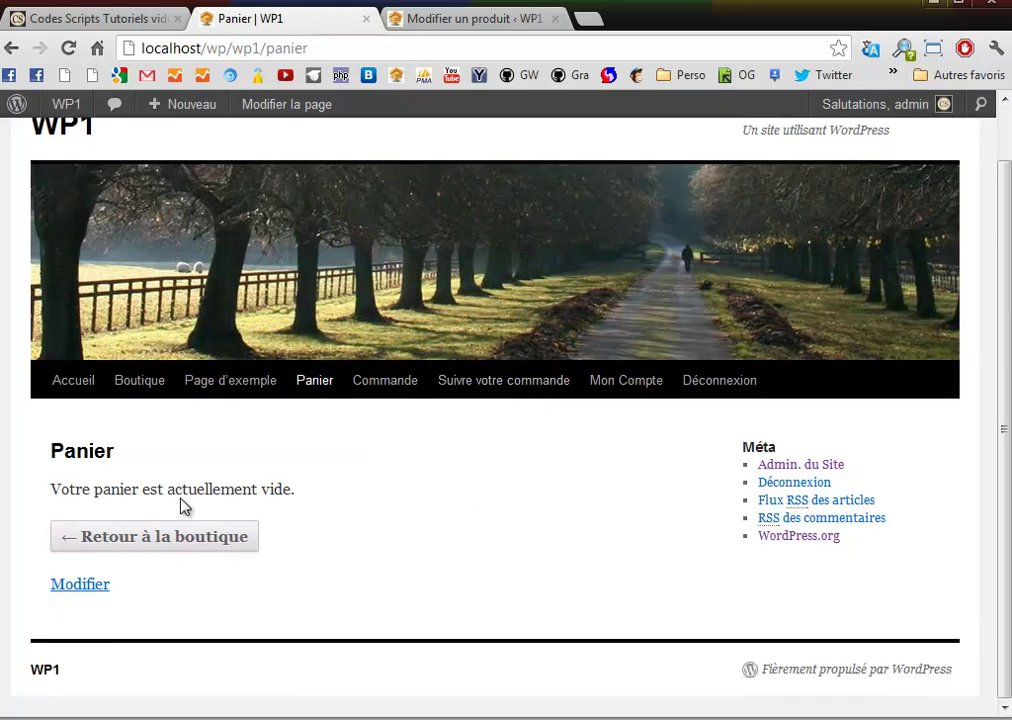
Return to the shop and open the FlexSlider 2 product page to examine its image, price, short description and quantity option
left_click(137, 549)
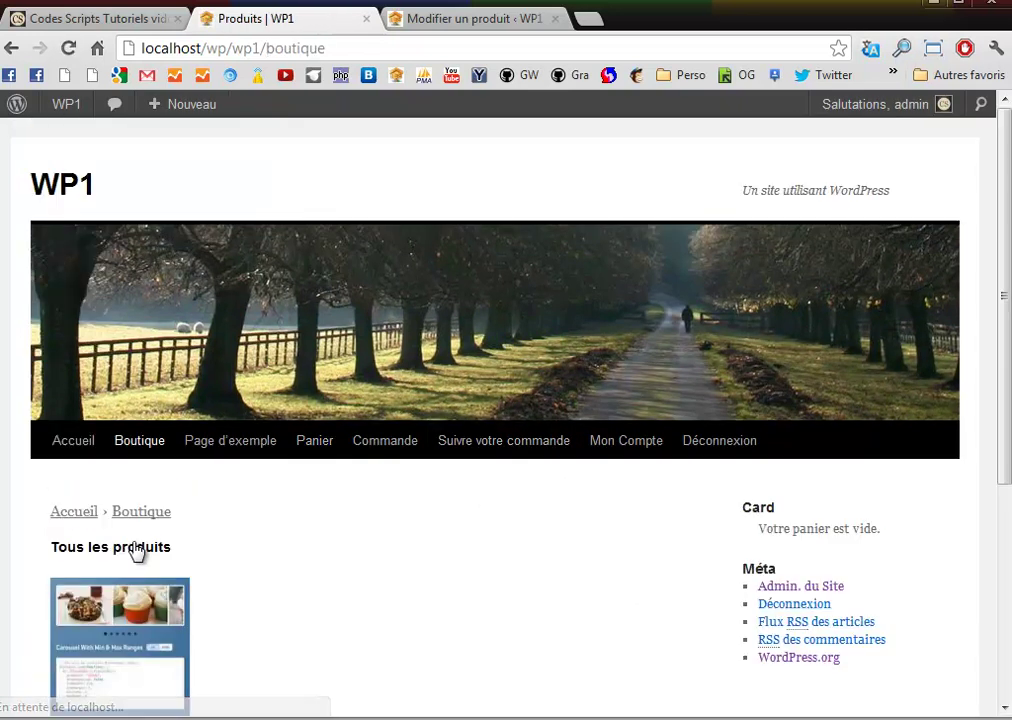
scroll(478, 638, "down", 2)
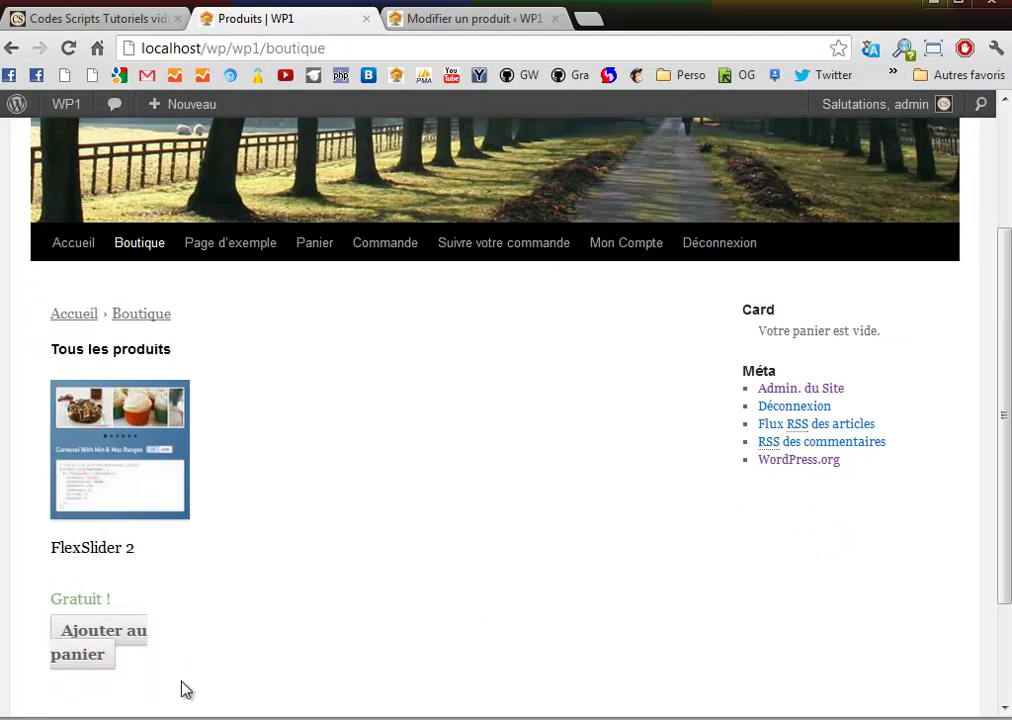
scroll(274, 619, "up", 2)
scroll(280, 605, "down", 3)
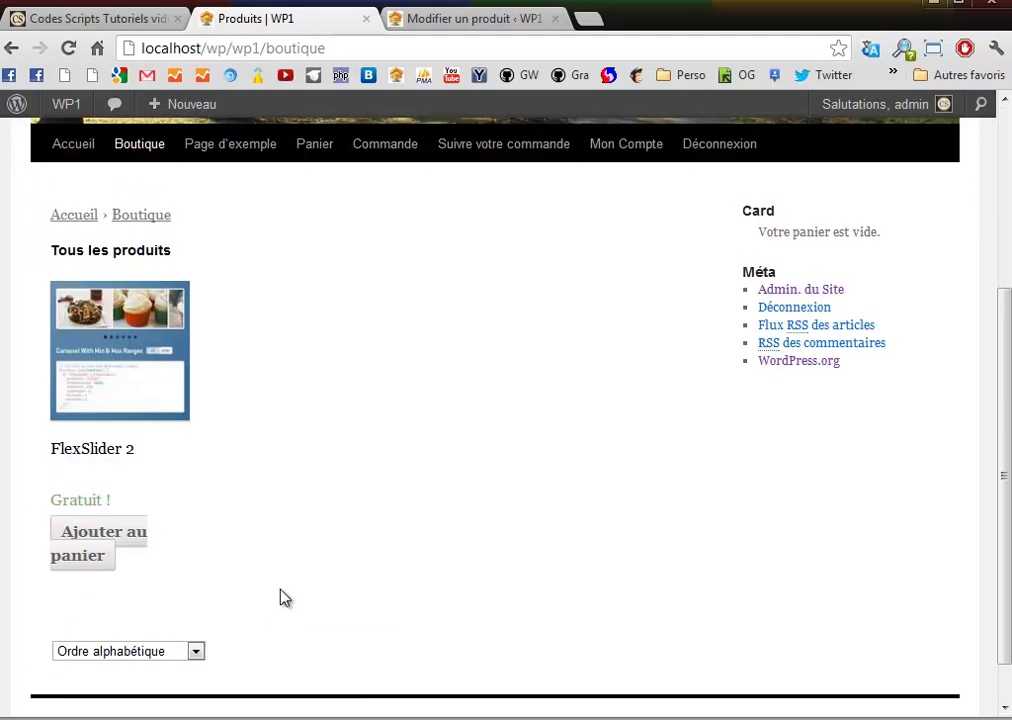
left_click(137, 358)
scroll(137, 358, "down", 3)
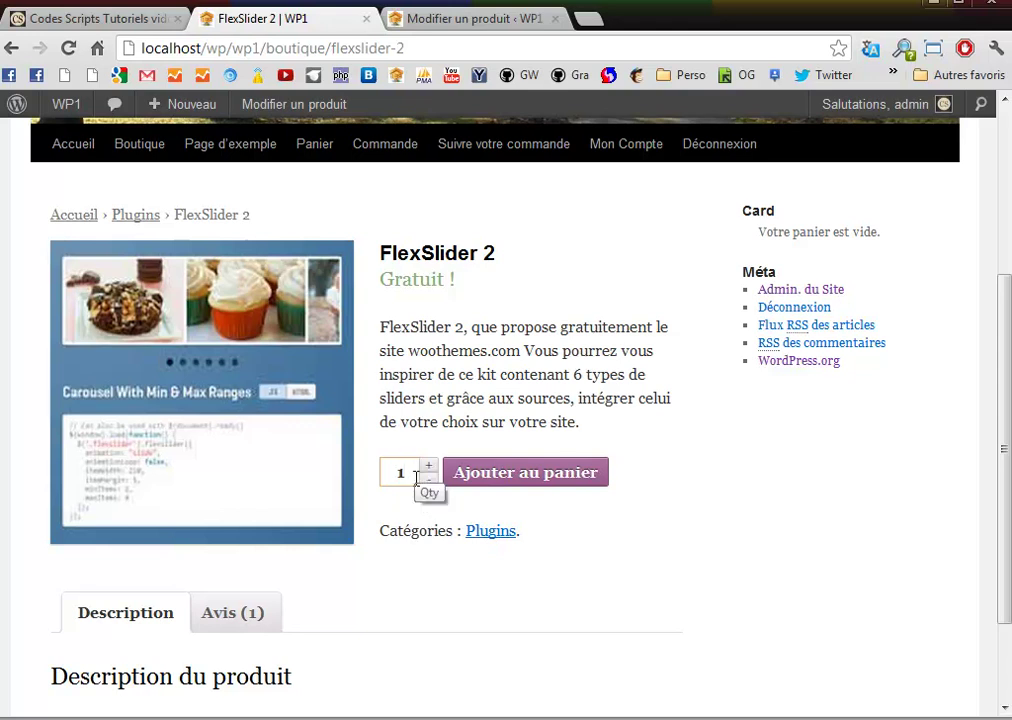
scroll(463, 575, "down", 2)
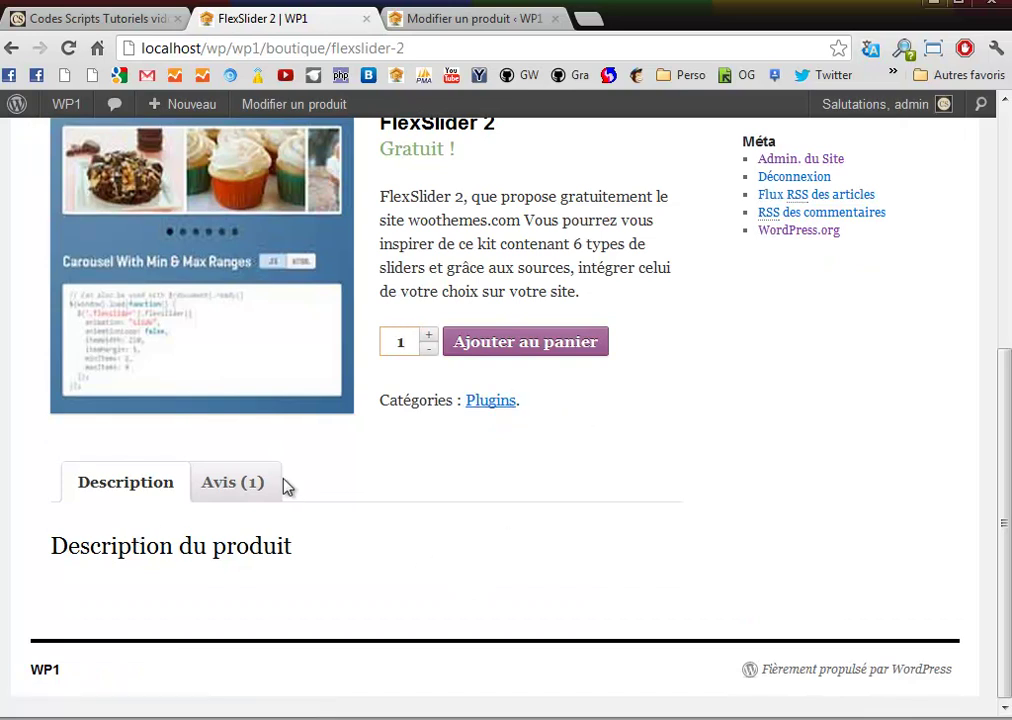
Examine FlexSlider 2's customer reviews and star ratings, and open the form for adding a review
left_click(240, 490)
scroll(240, 490, "down", 2)
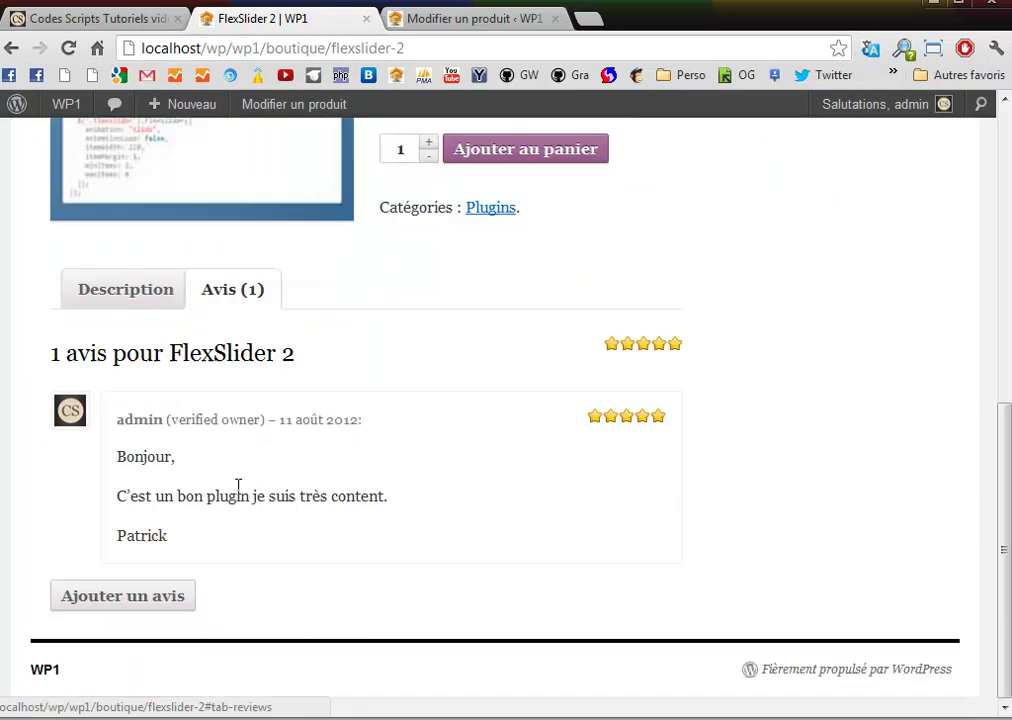
scroll(237, 487, "up", 1)
scroll(217, 515, "down", 1)
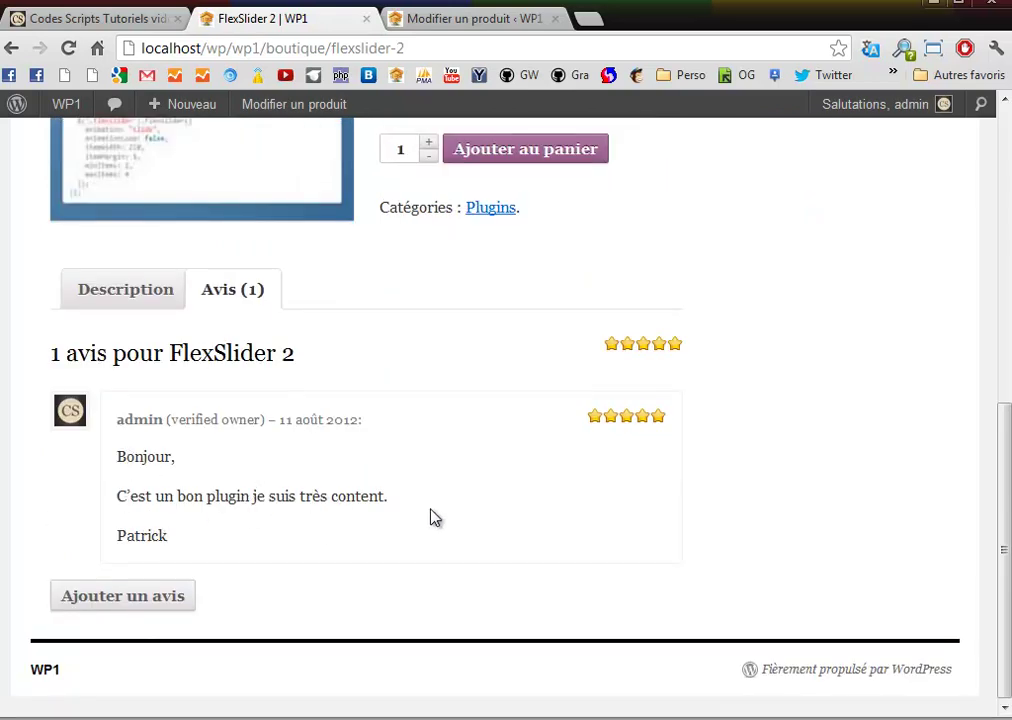
mouse_move(632, 427)
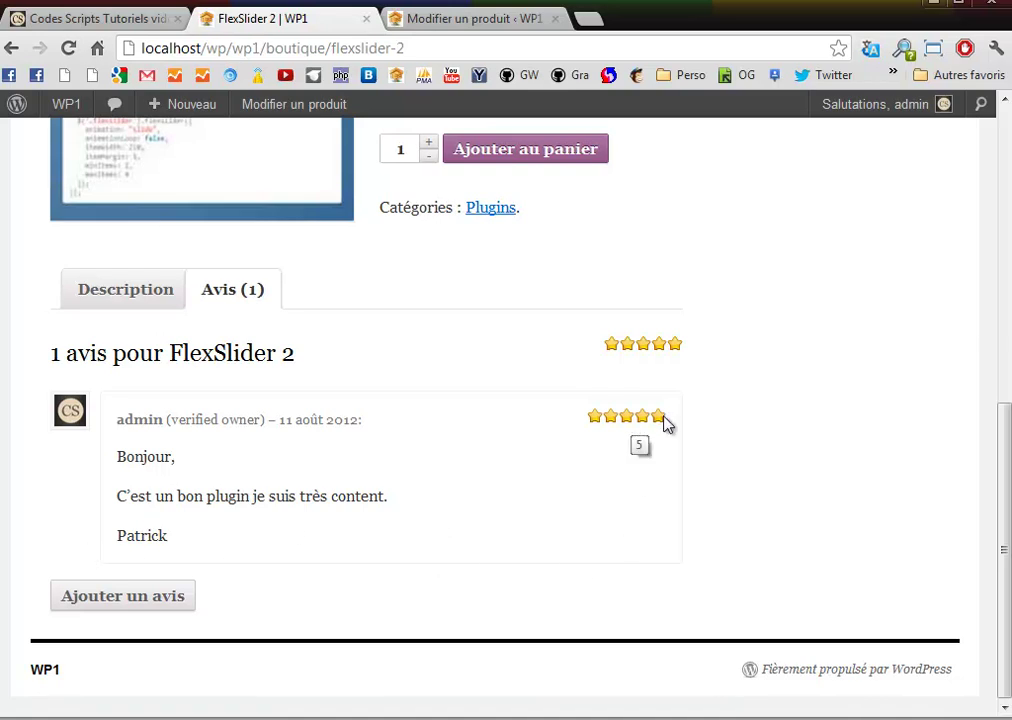
left_click(125, 605)
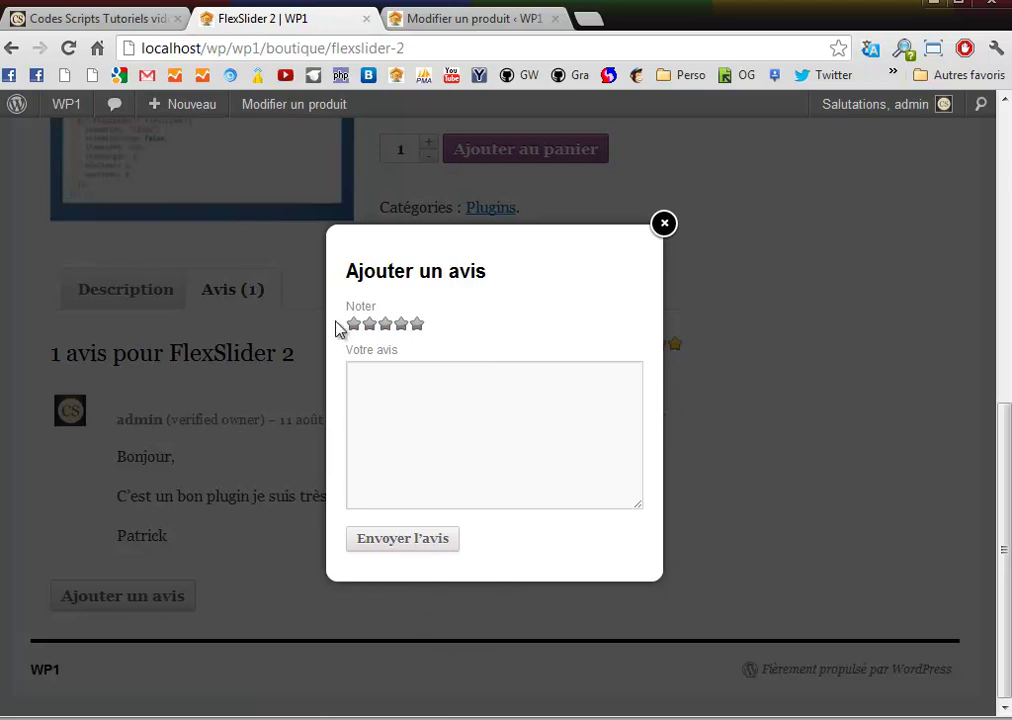
left_click(368, 390)
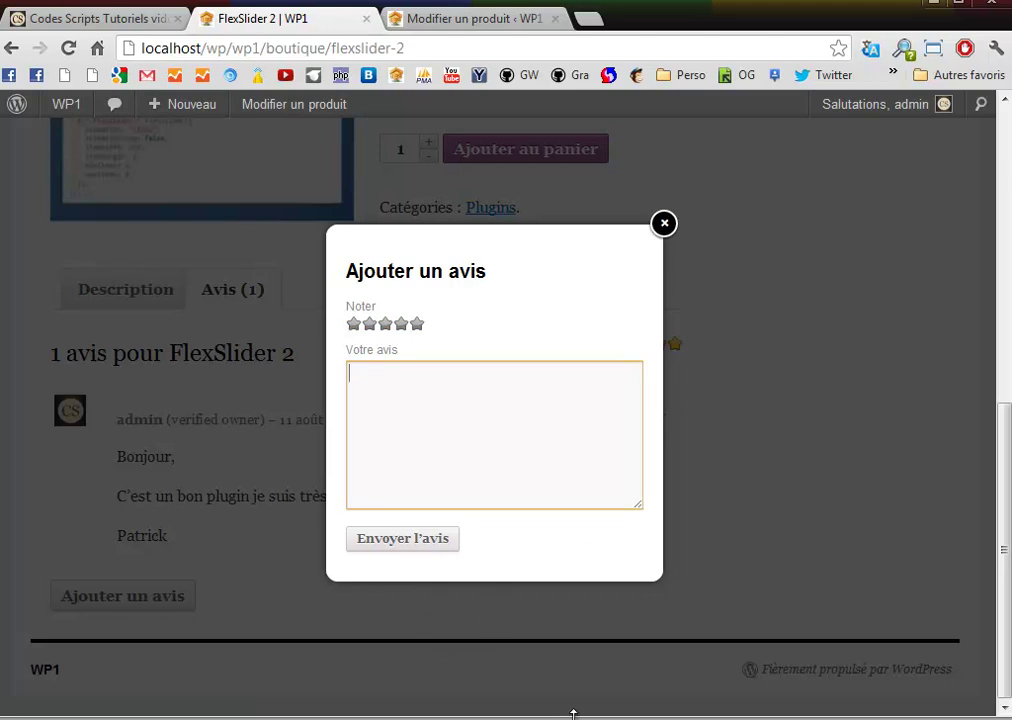
Close the review form without submitting it and view the Panier and Commande pages
left_click(664, 228)
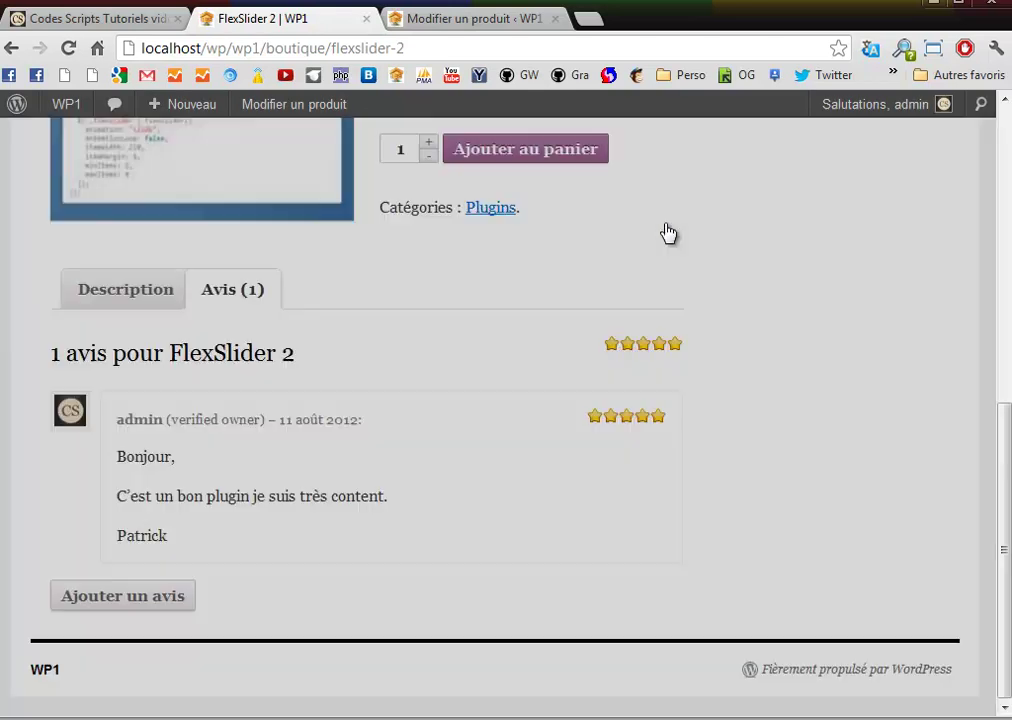
scroll(485, 503, "up", 5)
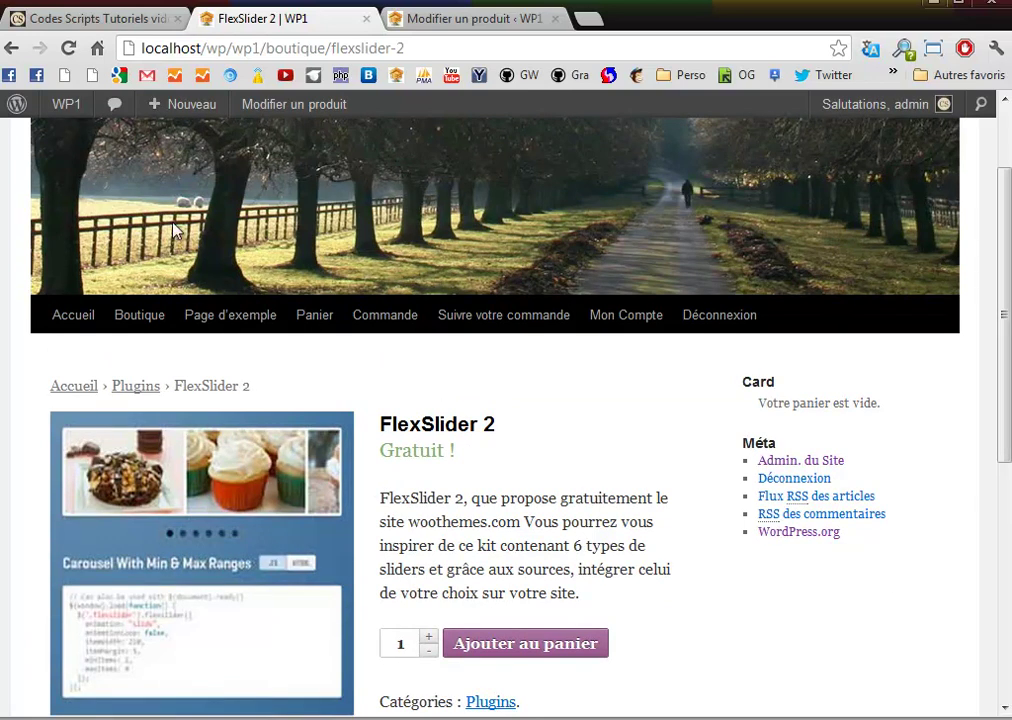
left_click(313, 318)
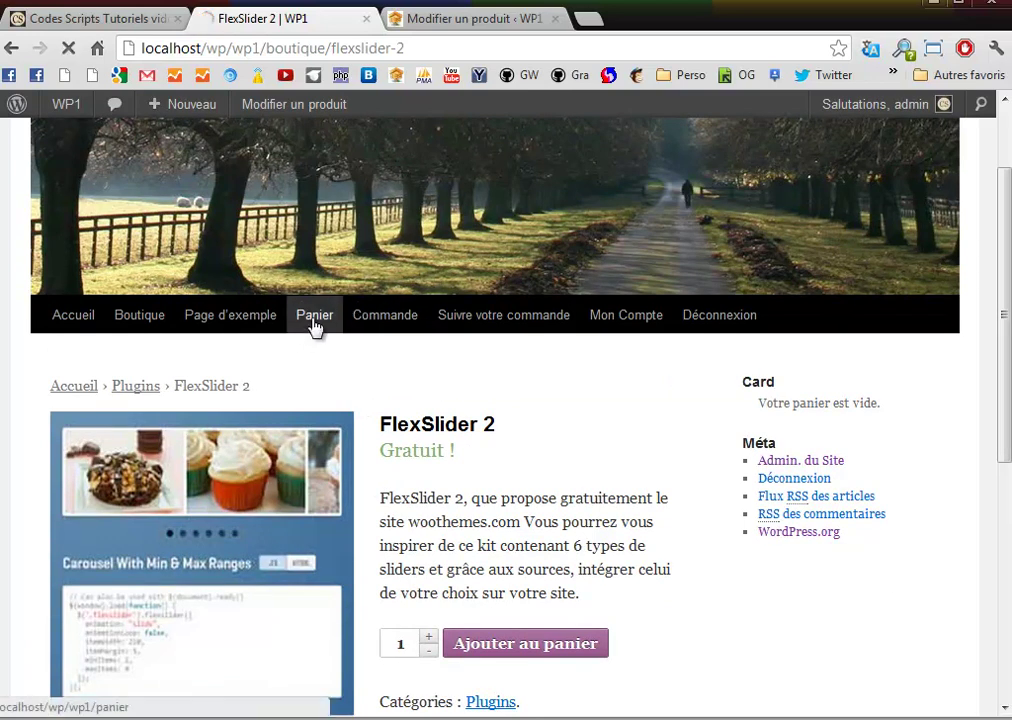
scroll(313, 325, "down", 1)
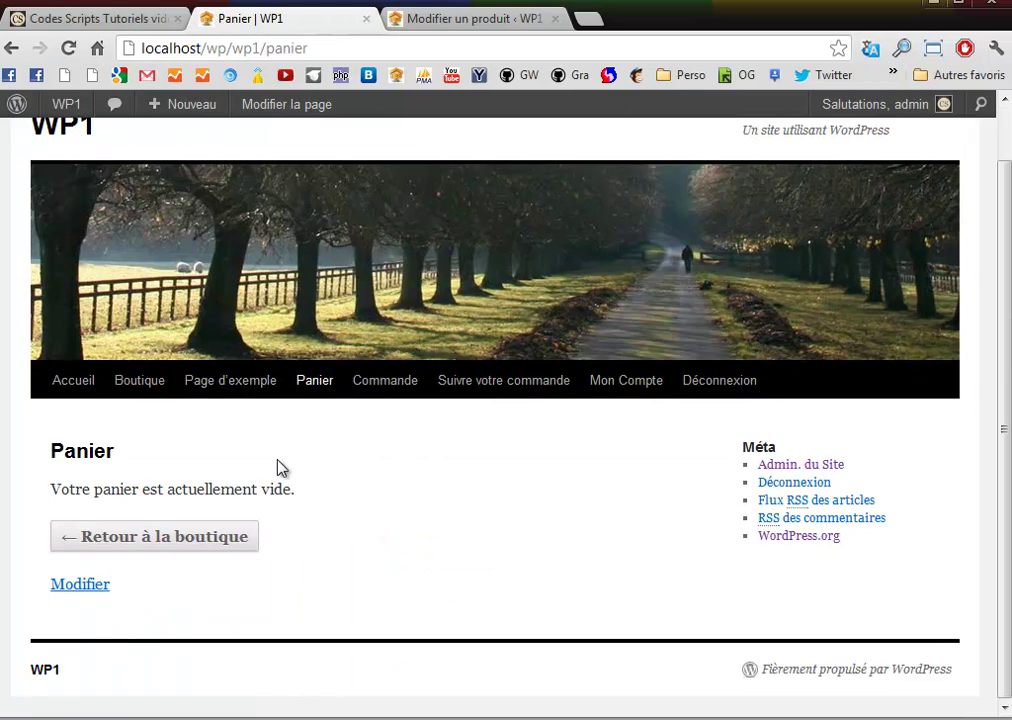
scroll(278, 467, "up", 1)
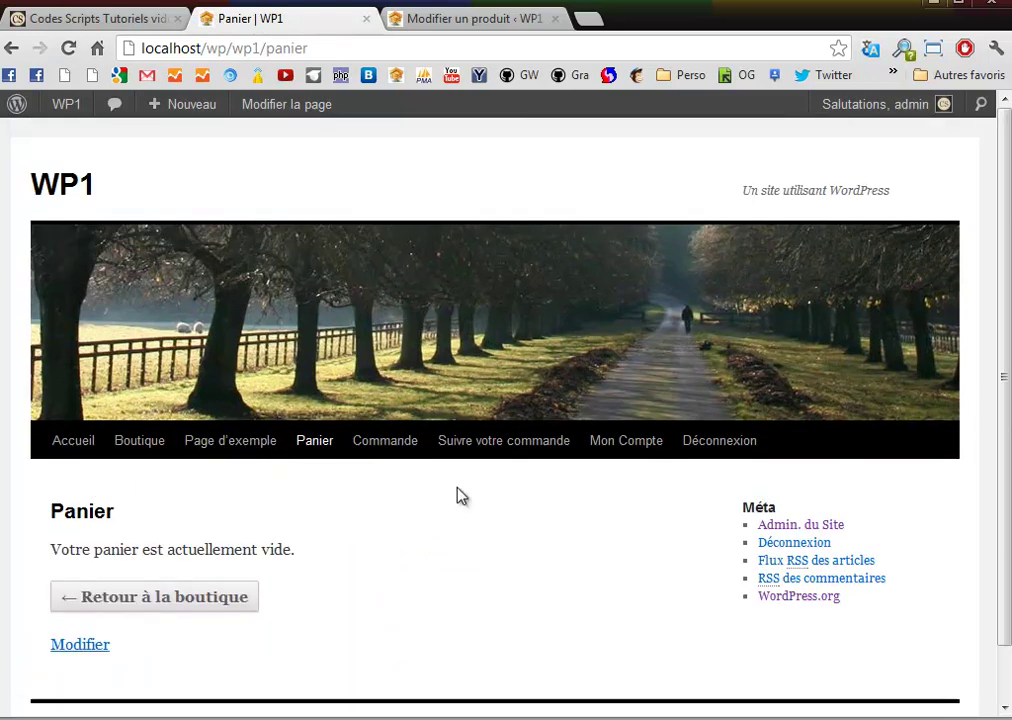
left_click(392, 447)
scroll(393, 447, "down", 1)
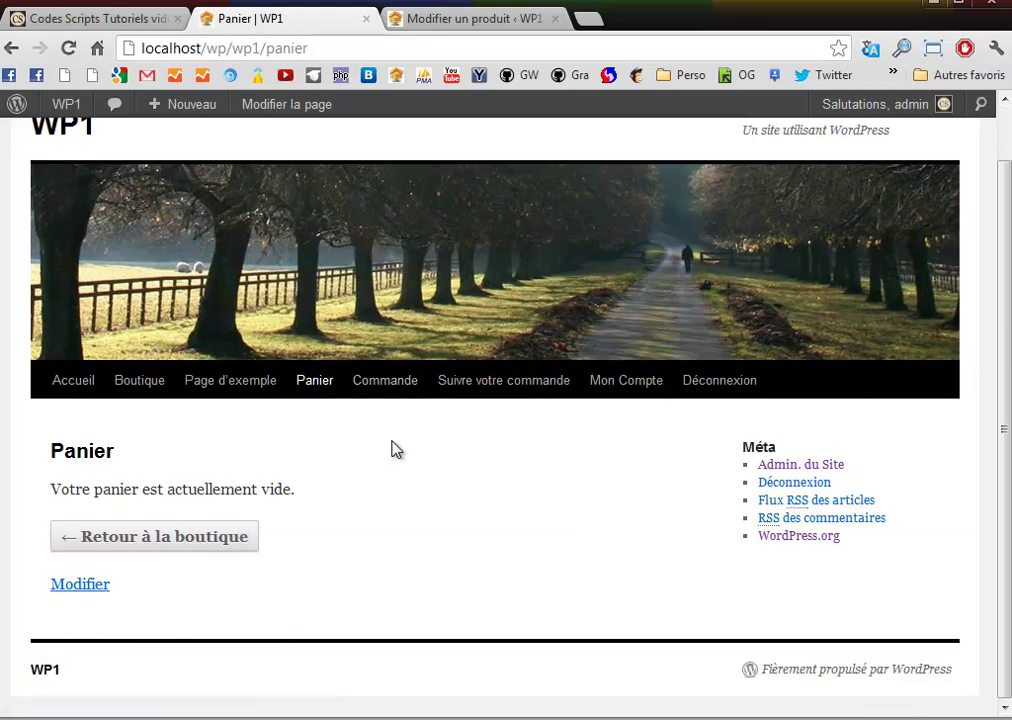
Examine the order-tracking form on the Suivre votre commande page and view the admin's Mon Compte page
left_click(522, 388)
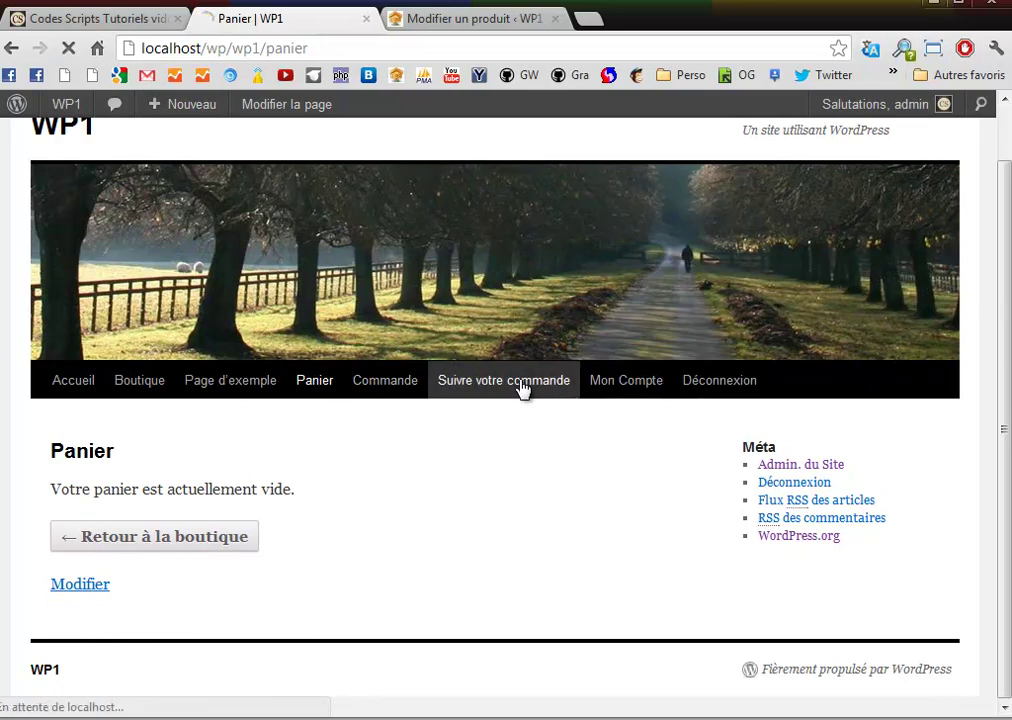
scroll(520, 385, "down", 3)
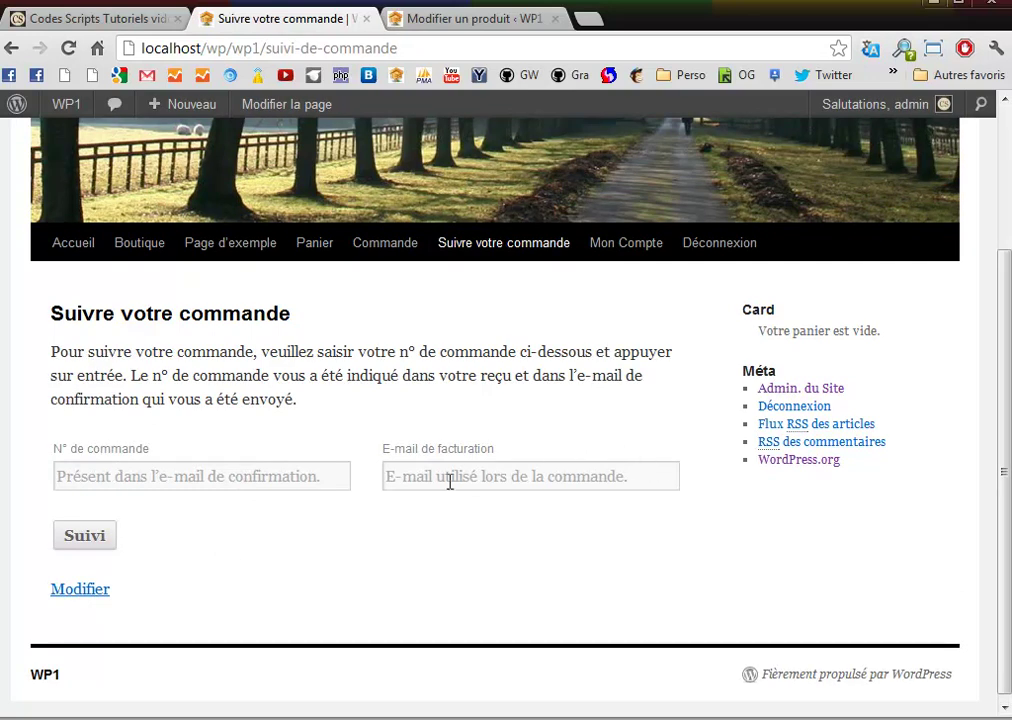
left_click(627, 252)
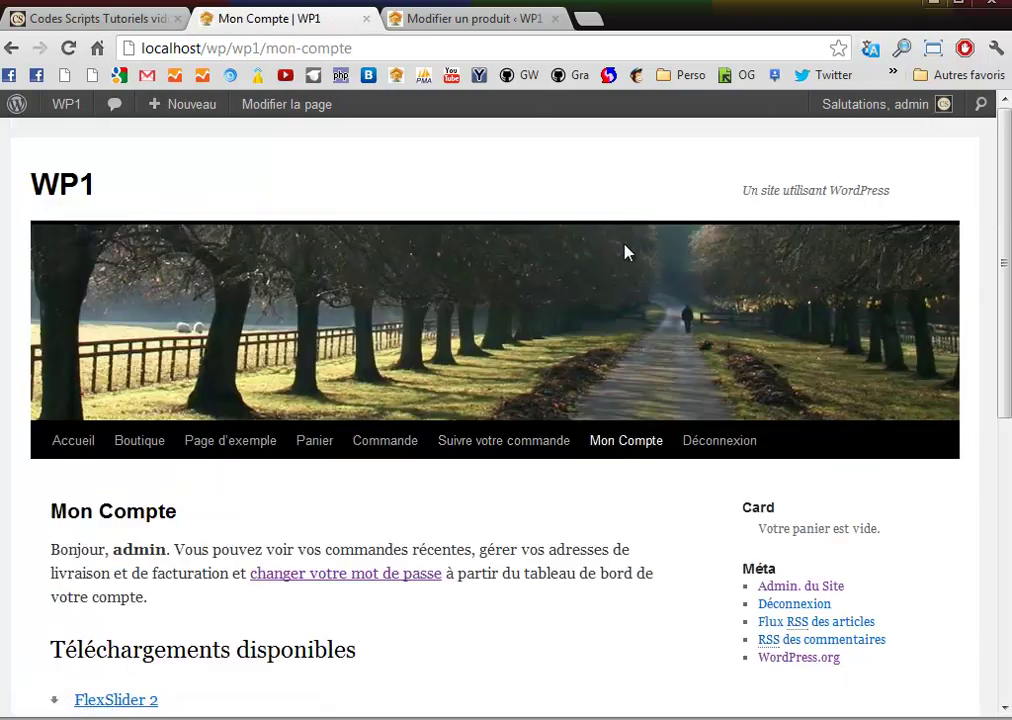
scroll(593, 595, "down", 2)
scroll(593, 595, "up", 2)
Log out of the admin account and log in from the Mon Compte page with the saved customer account
left_click(699, 456)
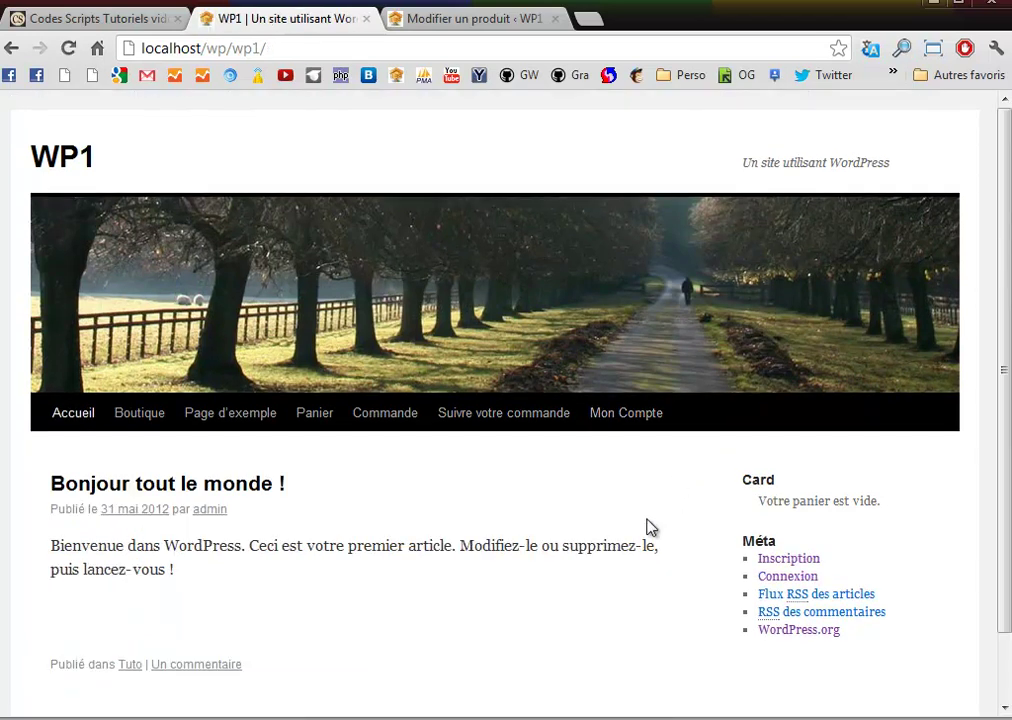
scroll(556, 512, "down", 2)
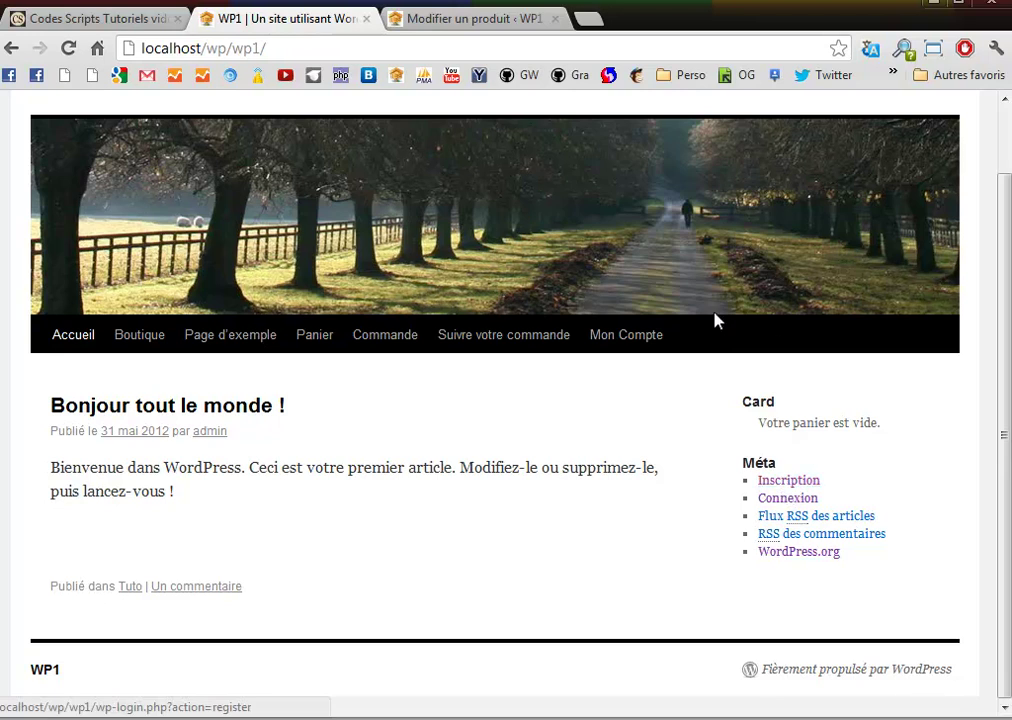
left_click(622, 342)
scroll(605, 346, "down", 2)
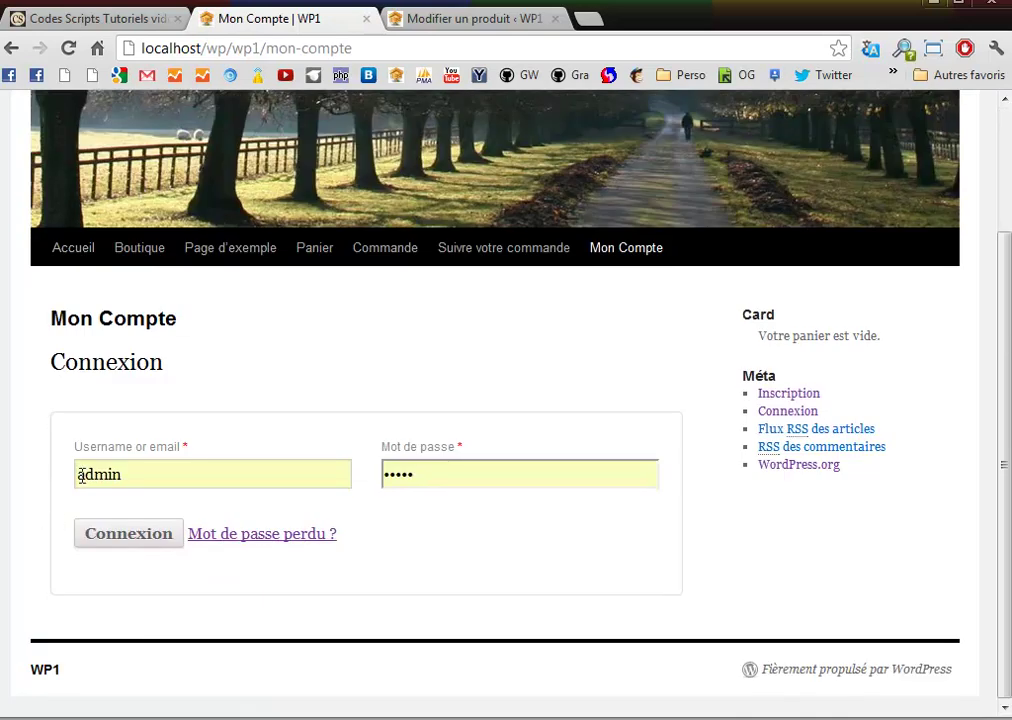
left_click_drag(138, 474, 7, 479)
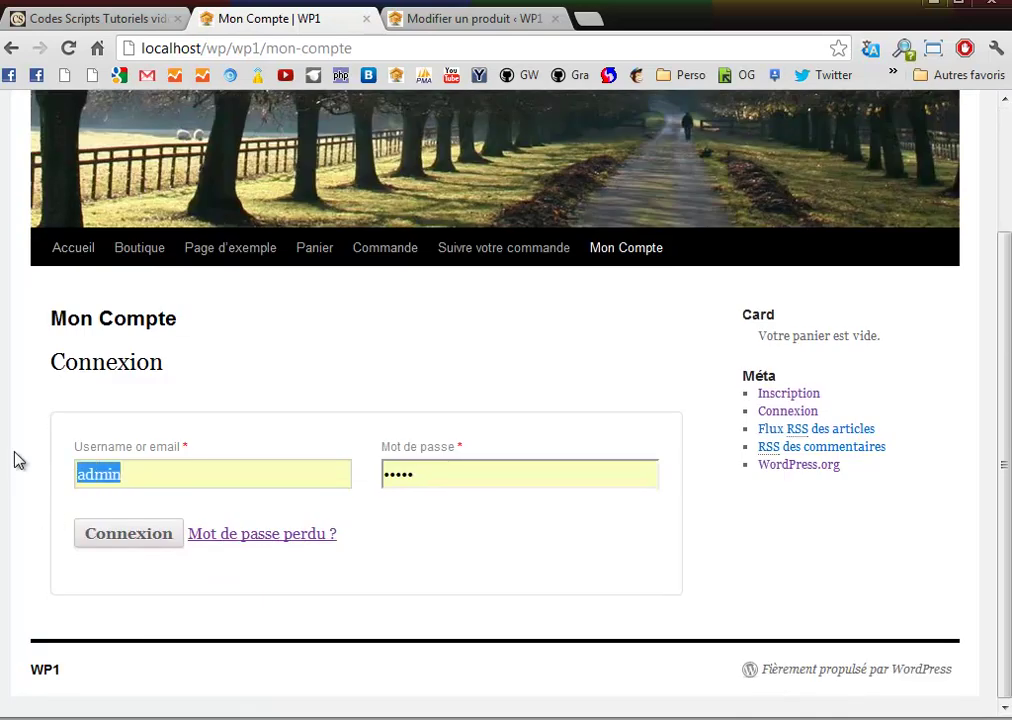
type("a")
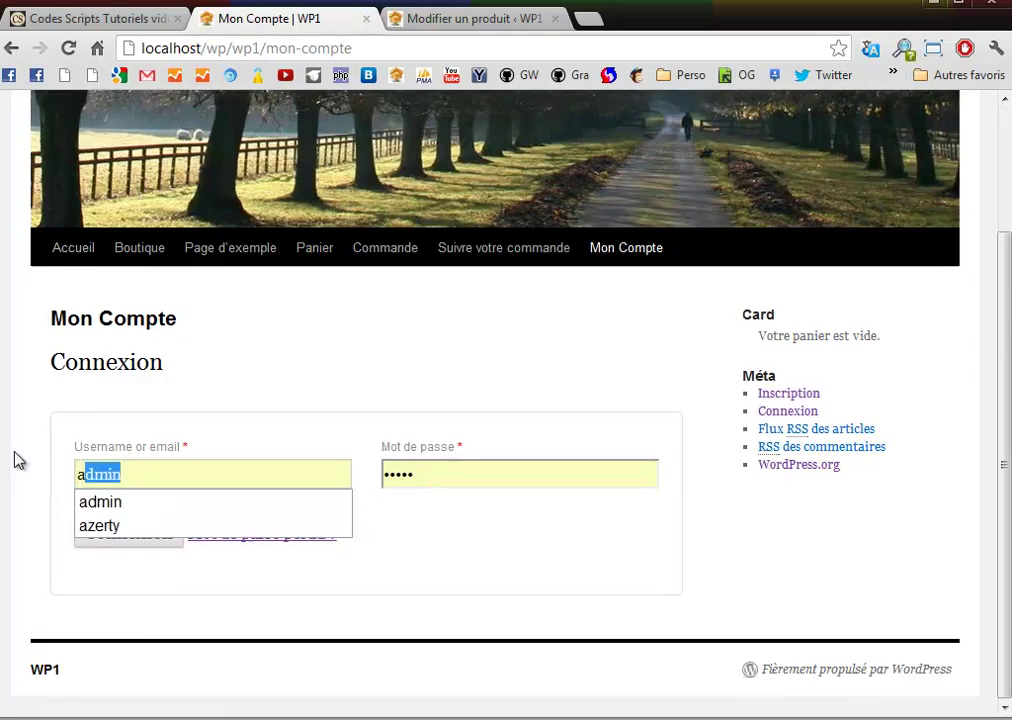
left_click(82, 526)
left_click(125, 540)
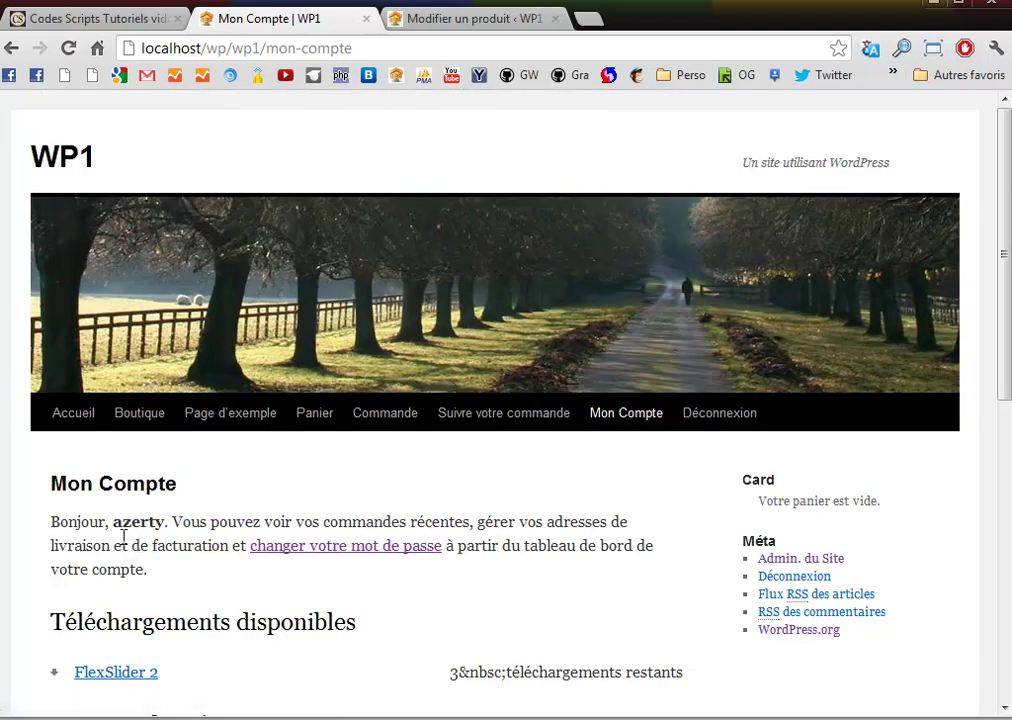
Examine the customer's available downloads, recent orders, and billing and shipping addresses on the Mon Compte page
scroll(124, 537, "down", 3)
scroll(124, 537, "down", 3)
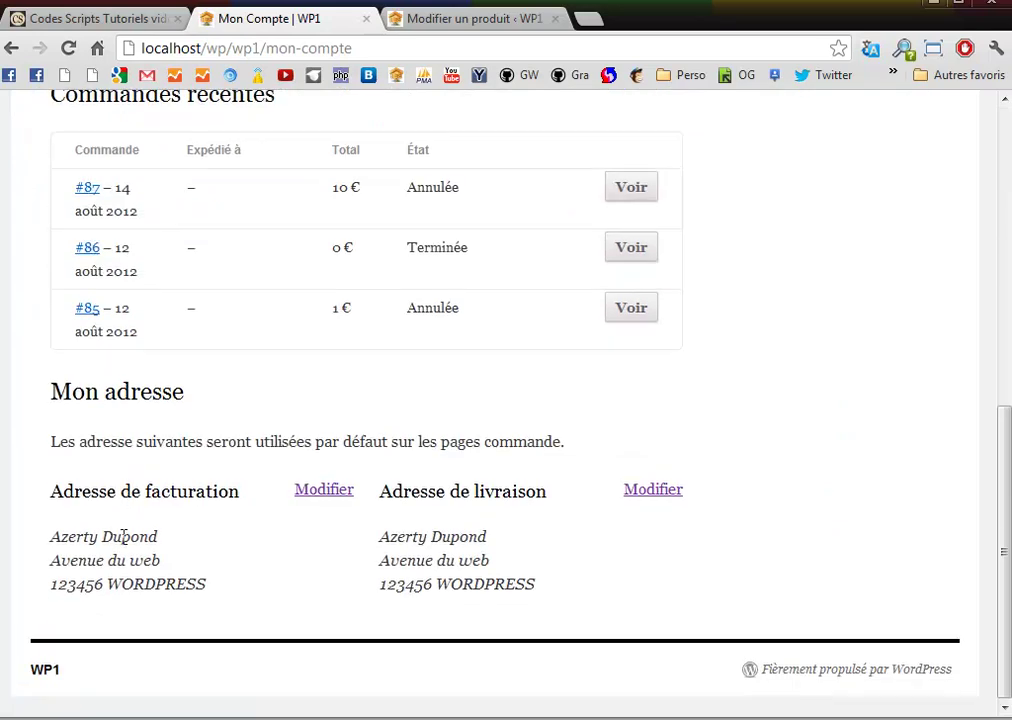
scroll(124, 537, "up", 6)
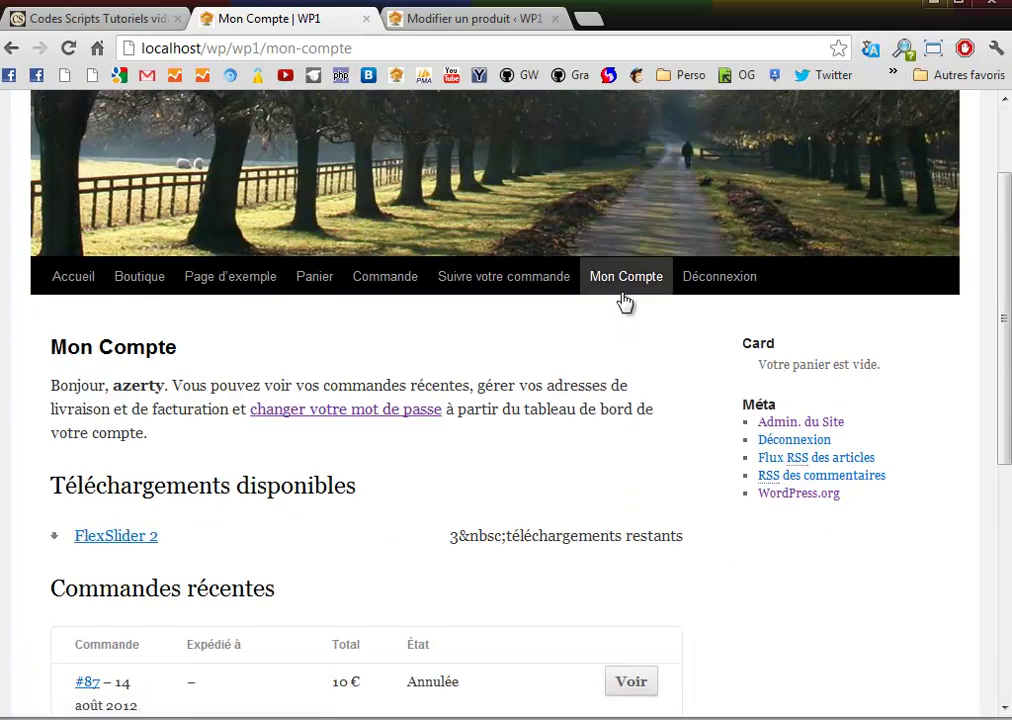
scroll(265, 440, "down", 2)
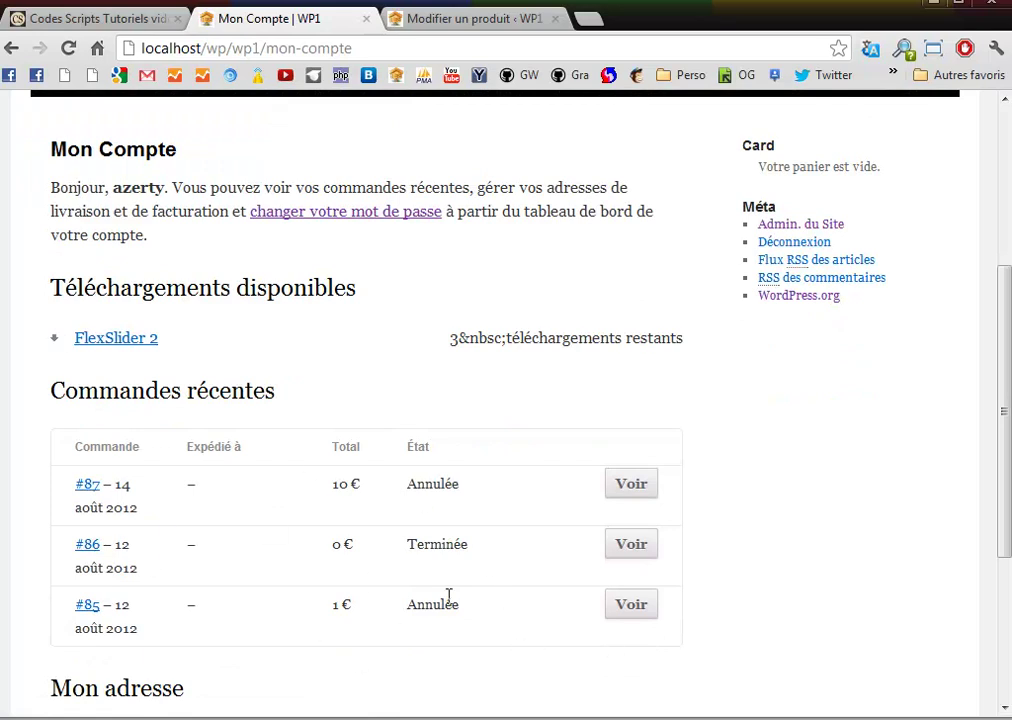
scroll(448, 594, "down", 3)
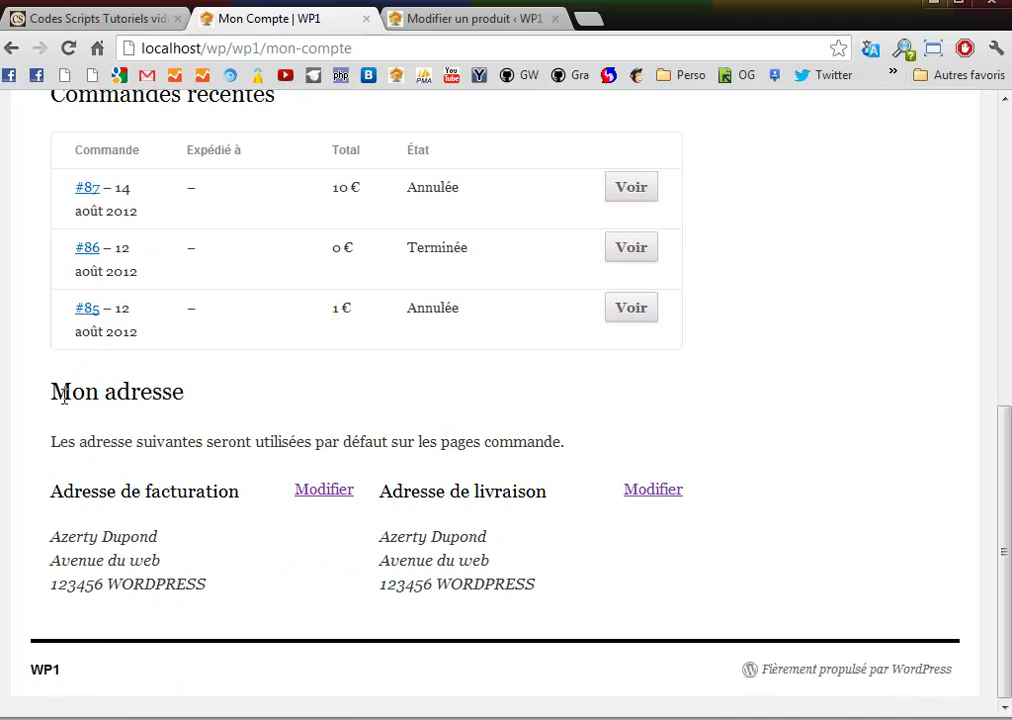
Open the billing address for editing, examine its fields, and return to Mon Compte without saving
left_click(316, 492)
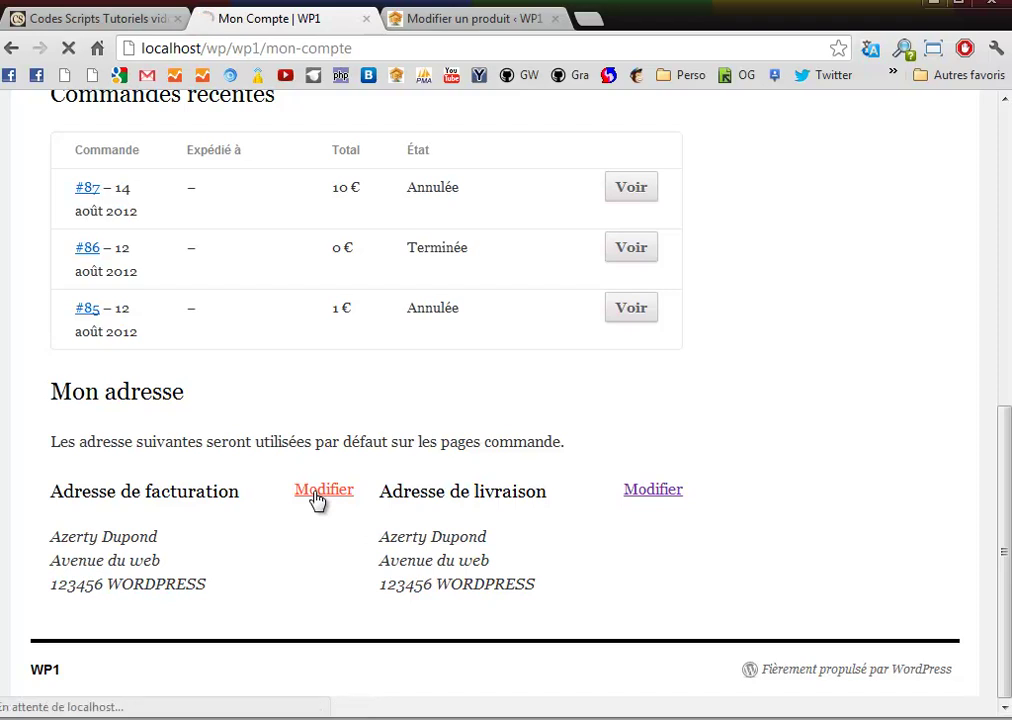
scroll(313, 500, "down", 4)
scroll(313, 500, "down", 1)
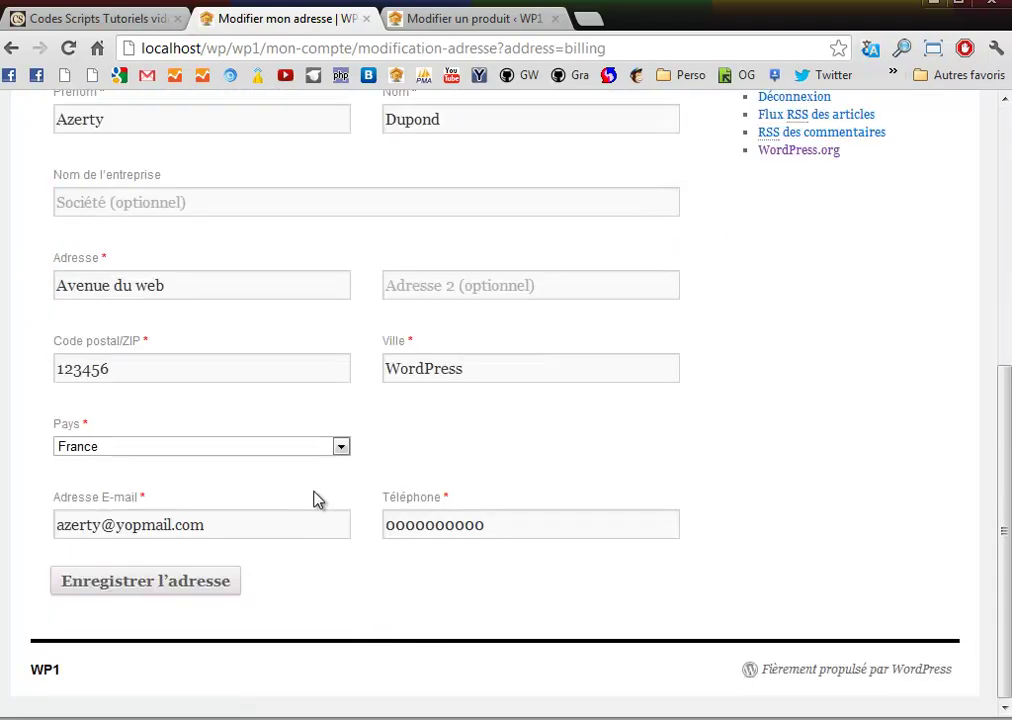
scroll(316, 497, "up", 5)
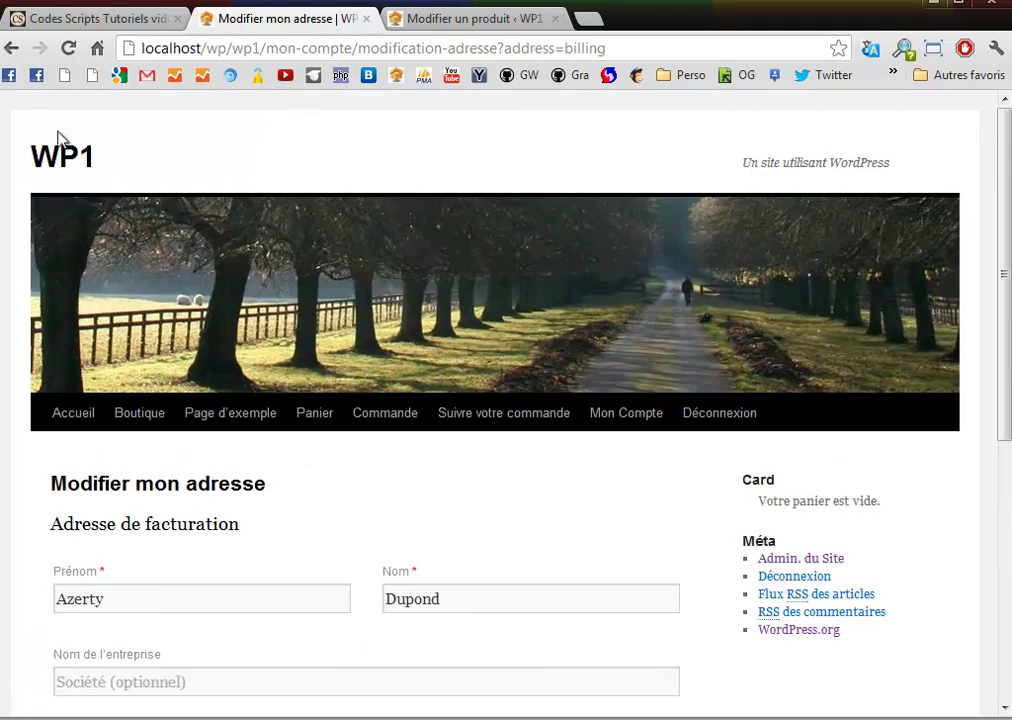
left_click(12, 47)
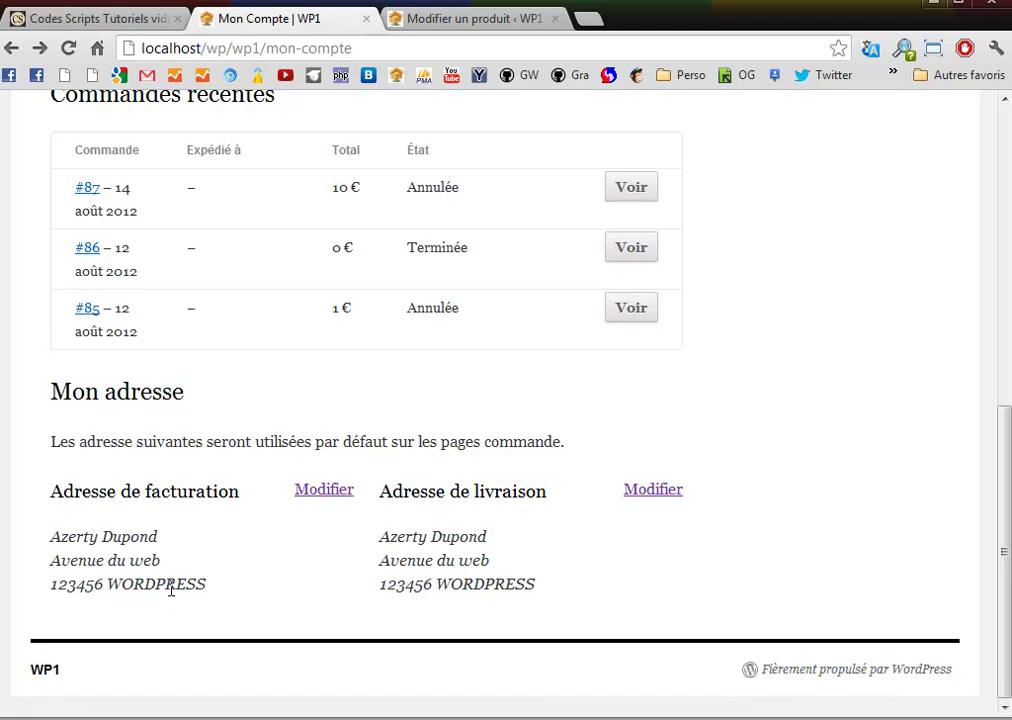
Open the Suivre votre commande page as the customer and examine its order number and billing e-mail fields
scroll(171, 590, "up", 2)
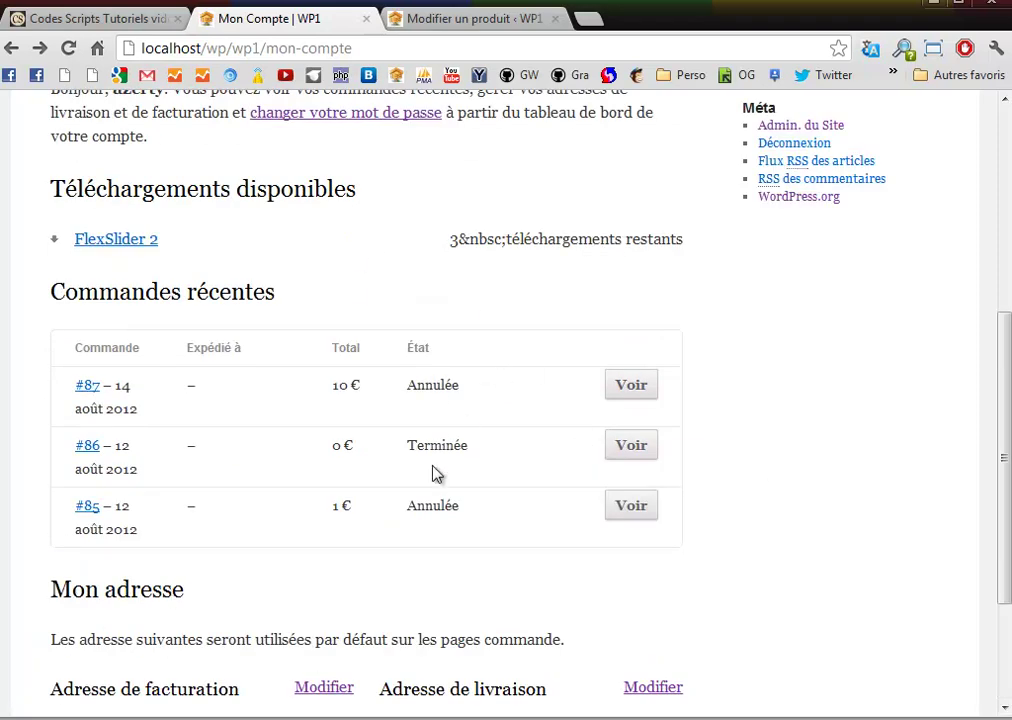
scroll(716, 438, "up", 4)
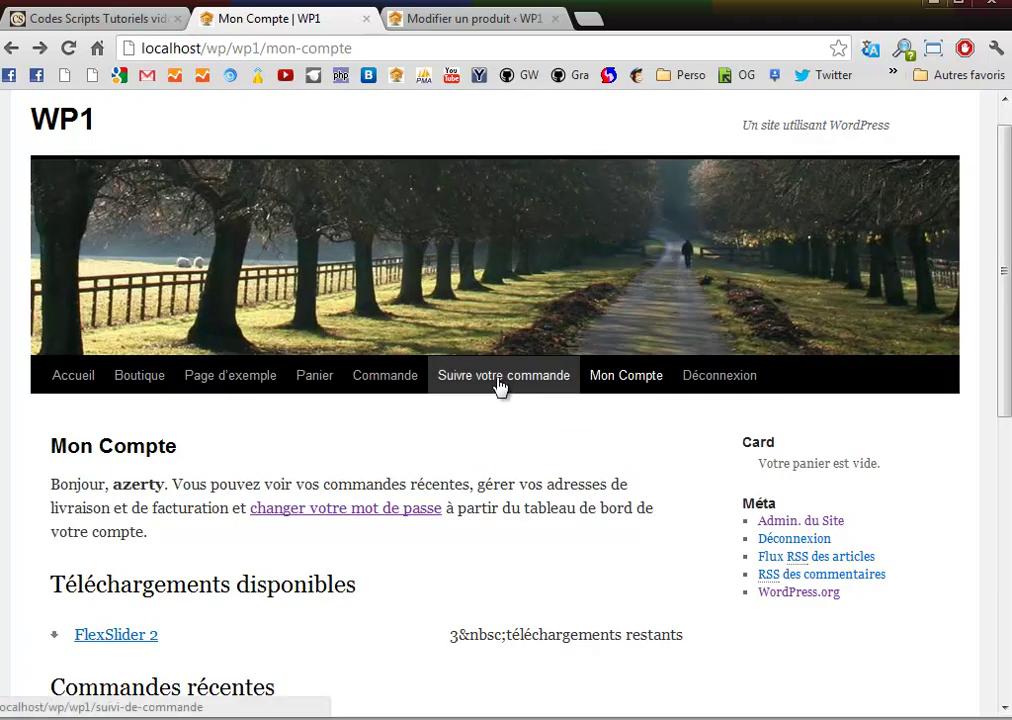
left_click(500, 386)
scroll(497, 389, "down", 2)
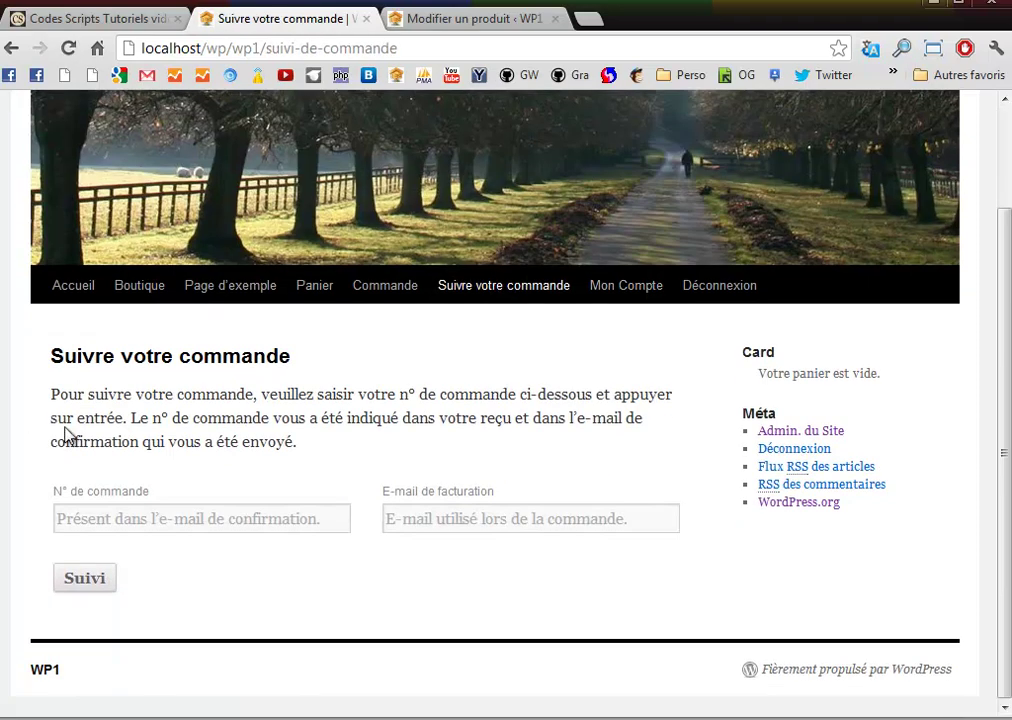
scroll(463, 440, "up", 2)
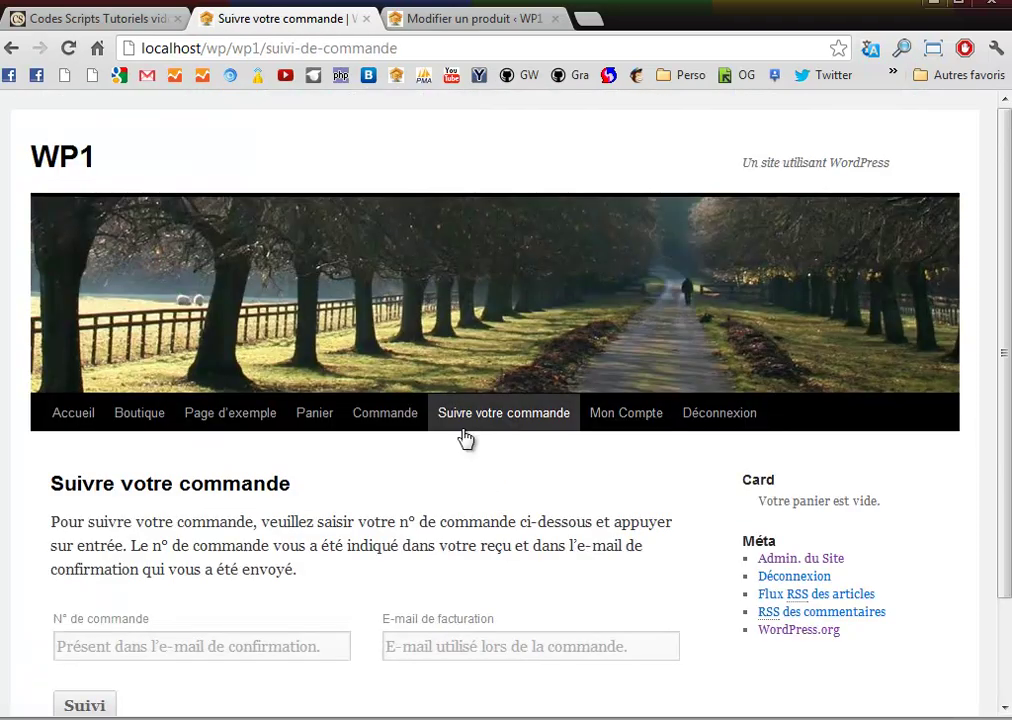
Open the Commande page as the customer and return to the Boutique page to view its products
left_click(369, 419)
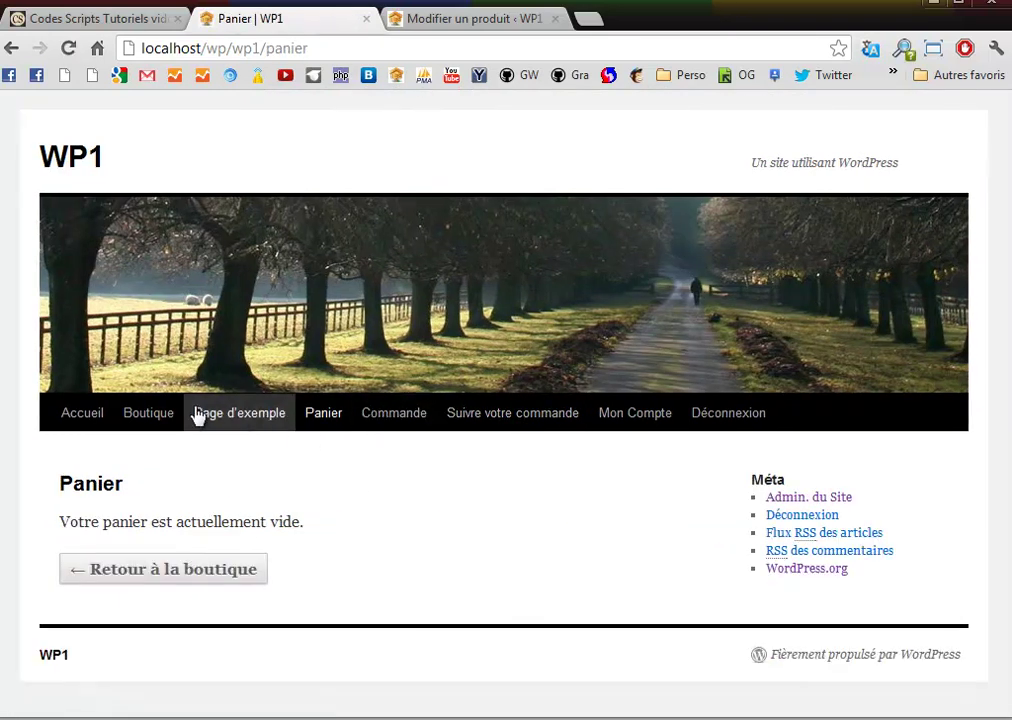
left_click(149, 417)
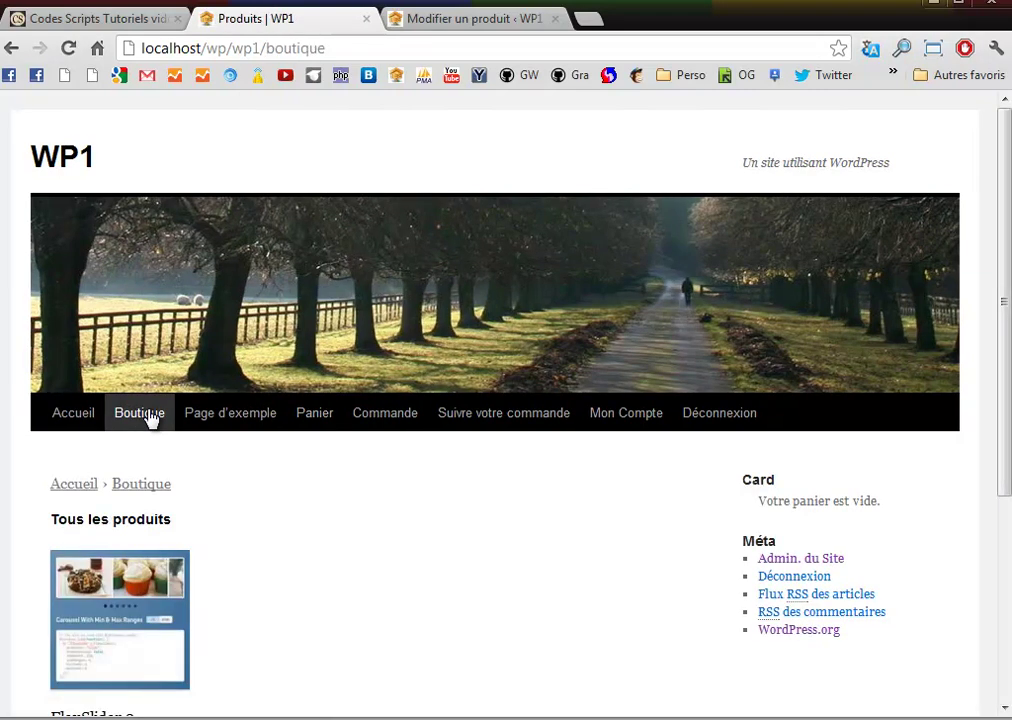
scroll(150, 420, "down", 2)
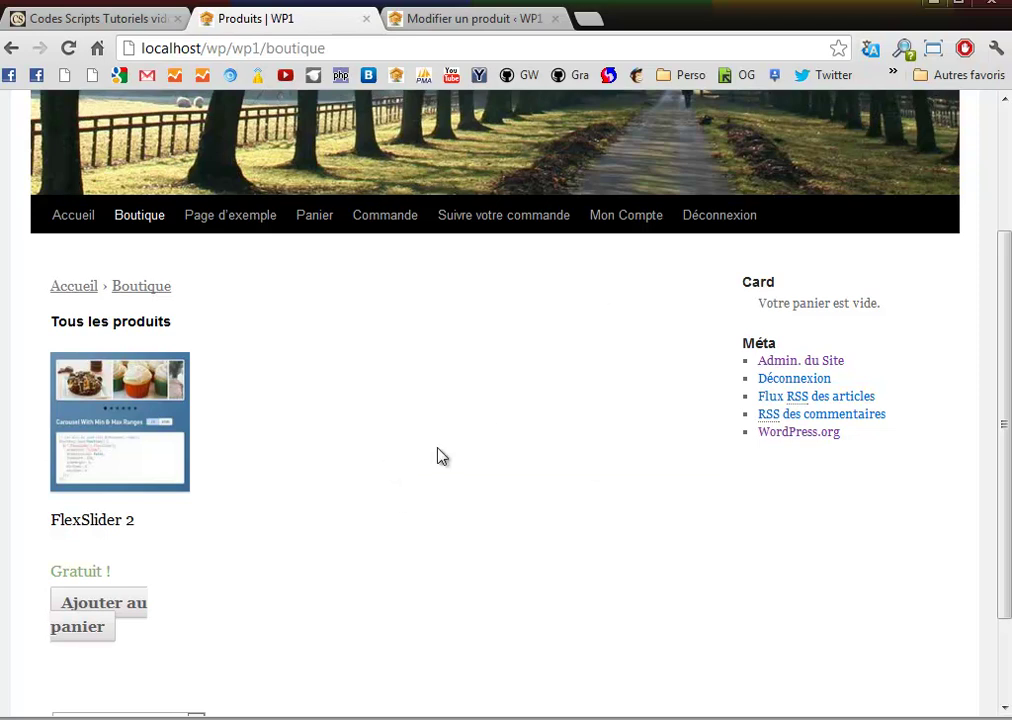
scroll(430, 420, "up", 3)
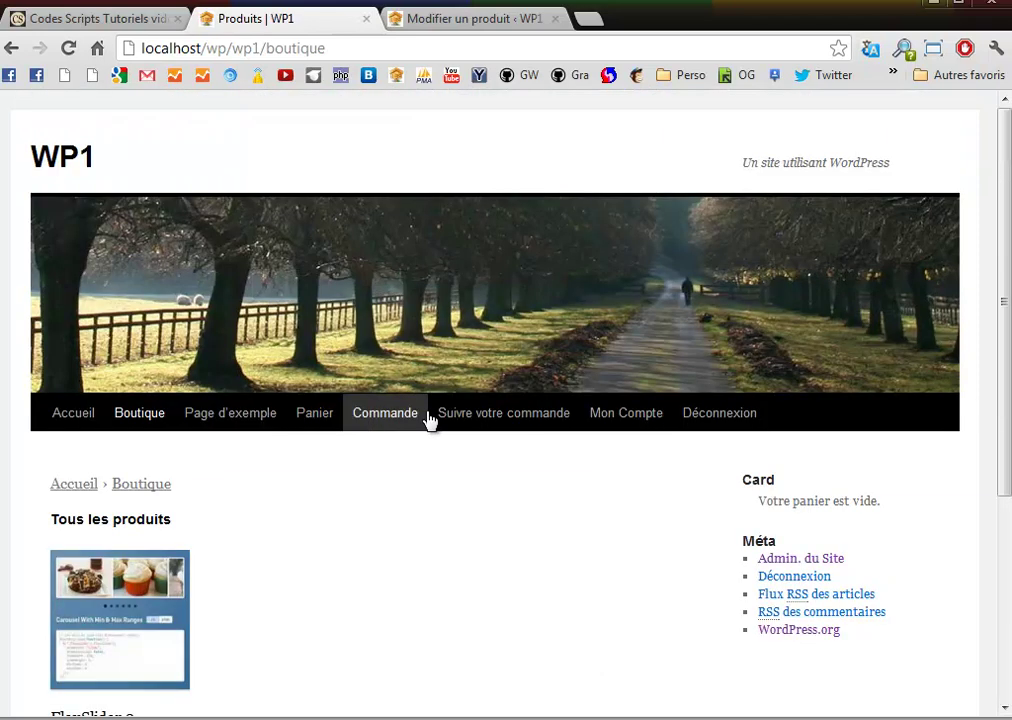
Reopen Mon Compte and review the FlexSlider 2 download and the recent orders
left_click(616, 422)
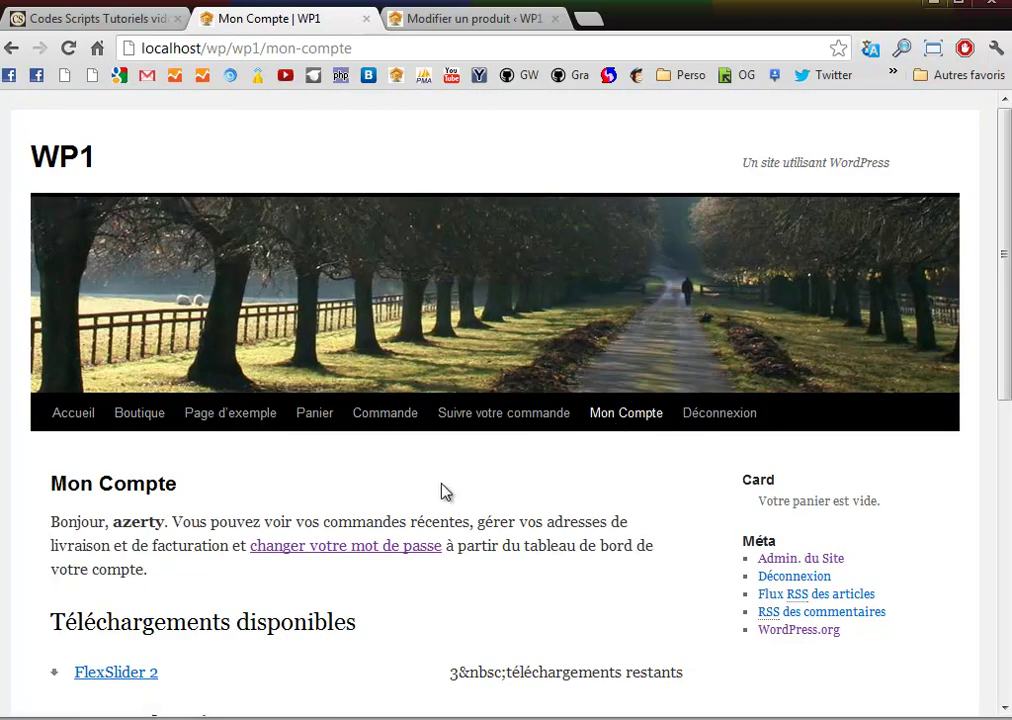
scroll(445, 491, "down", 3)
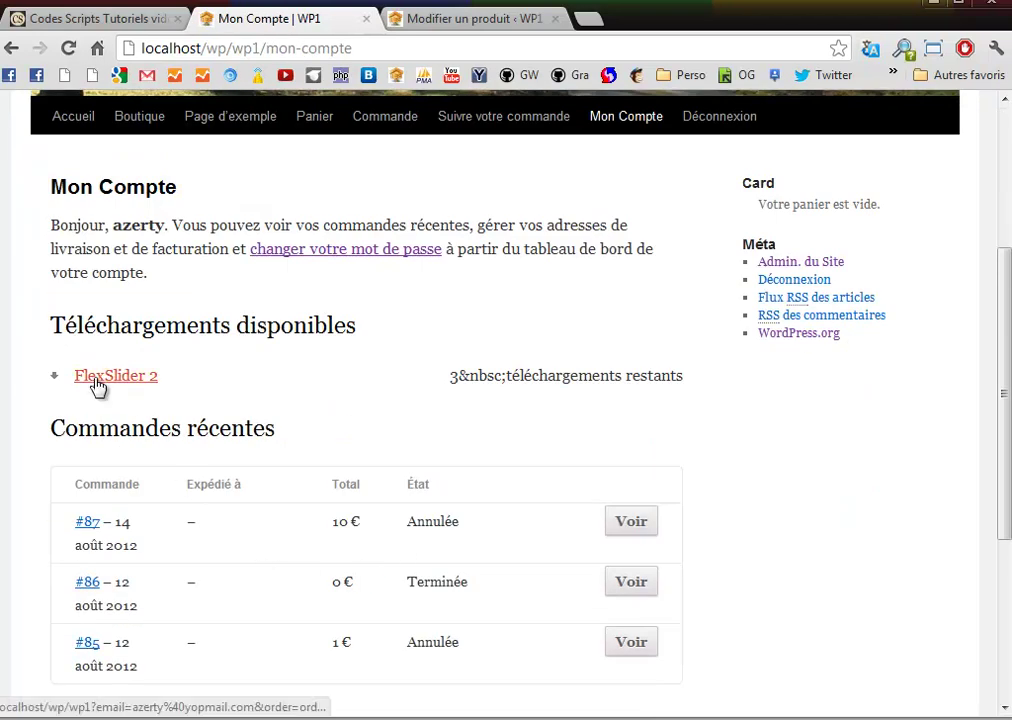
scroll(174, 440, "down", 2)
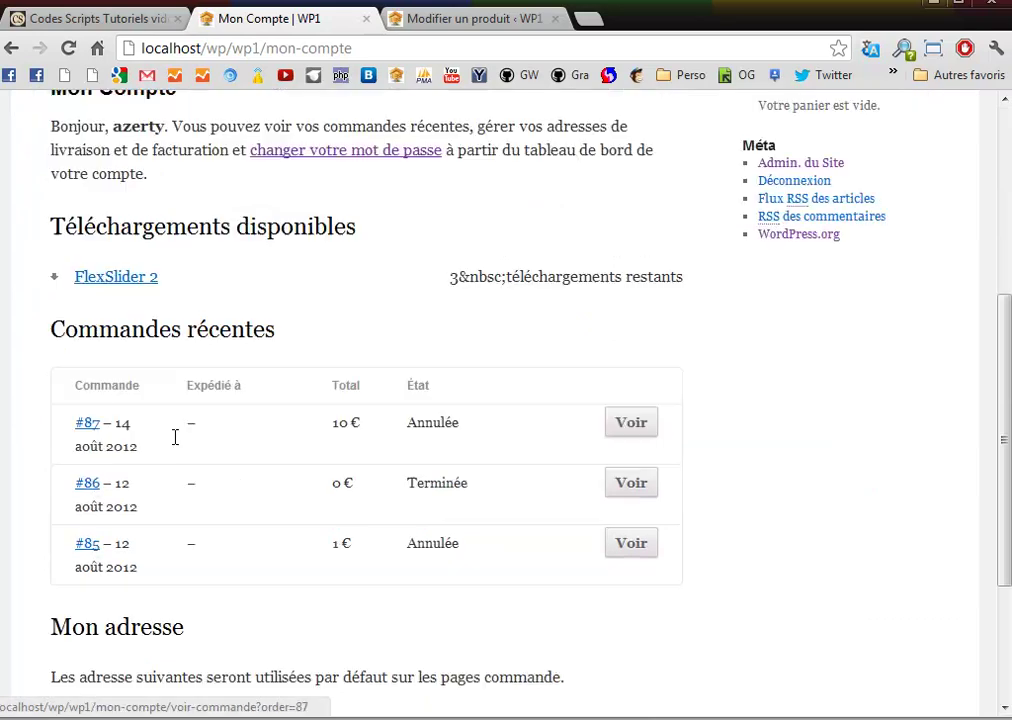
scroll(174, 444, "up", 5)
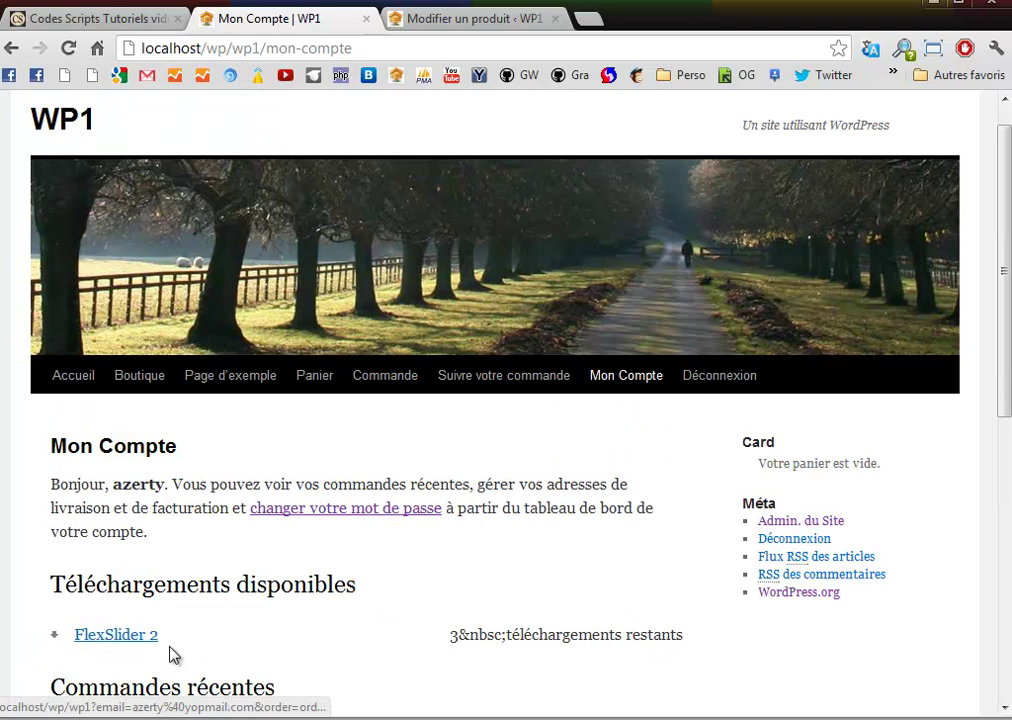
Log out of the customer account and reopen the Mon Compte page to reach its login form
scroll(407, 567, "up", 1)
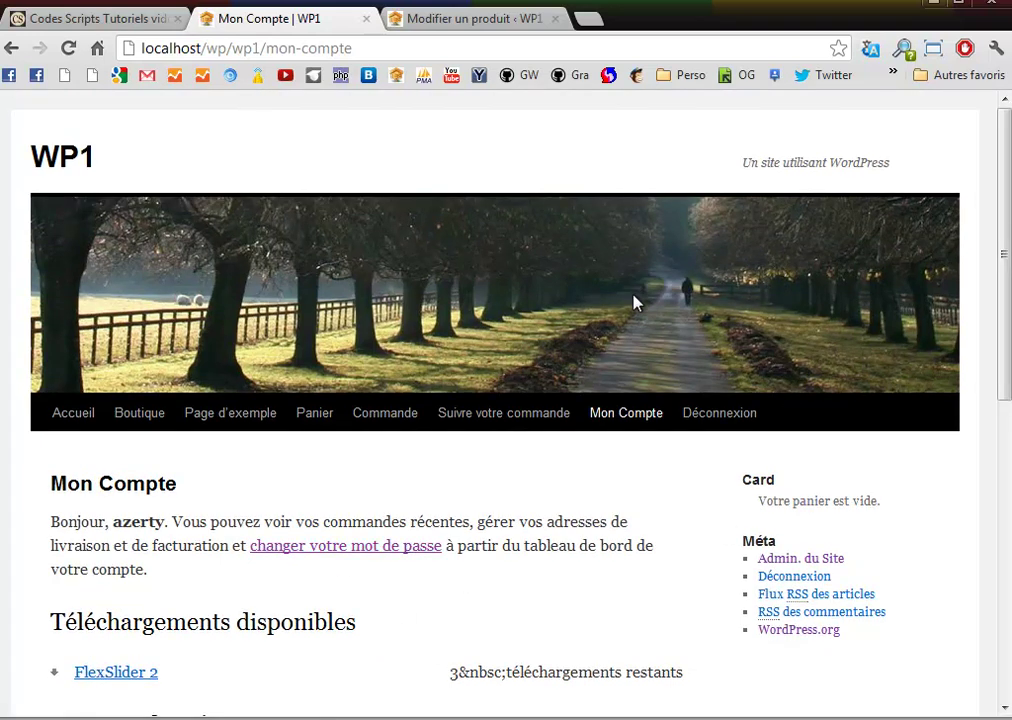
left_click(713, 427)
scroll(422, 489, "down", 1)
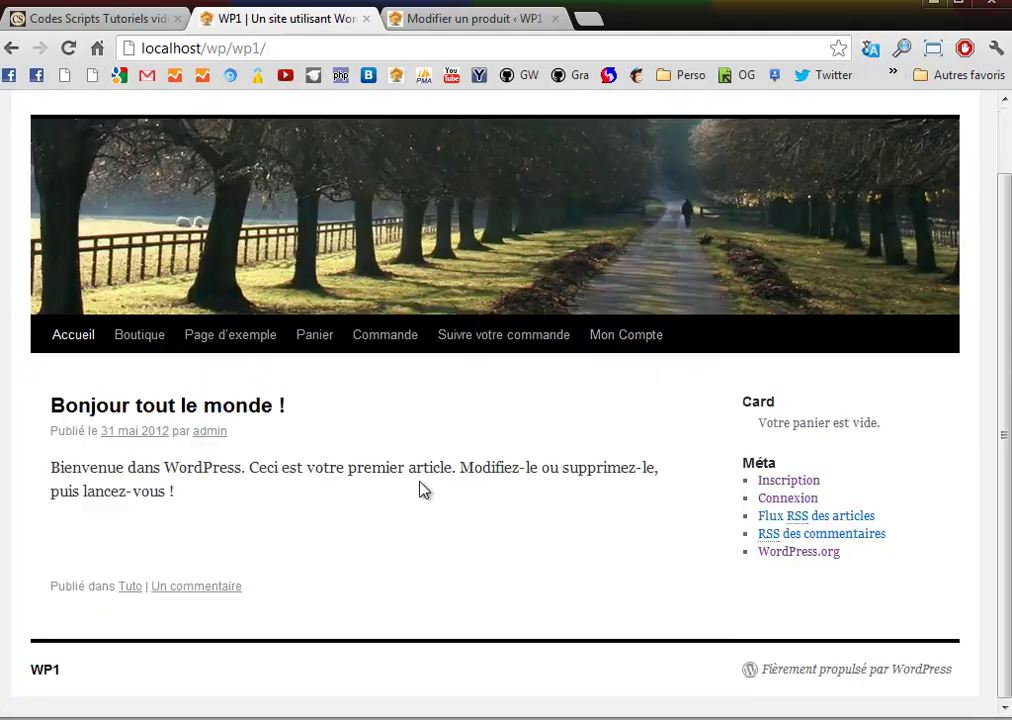
left_click(620, 344)
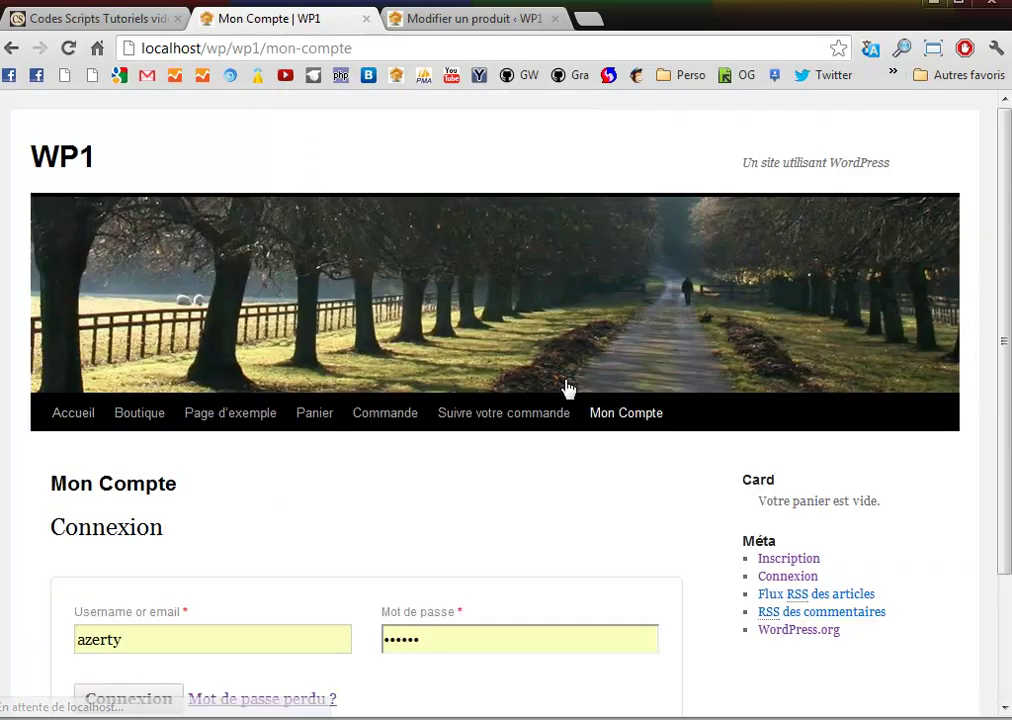
Sign in on the Mon Compte page as admin using the saved credentials
scroll(565, 388, "down", 2)
left_click_drag(173, 488, 32, 461)
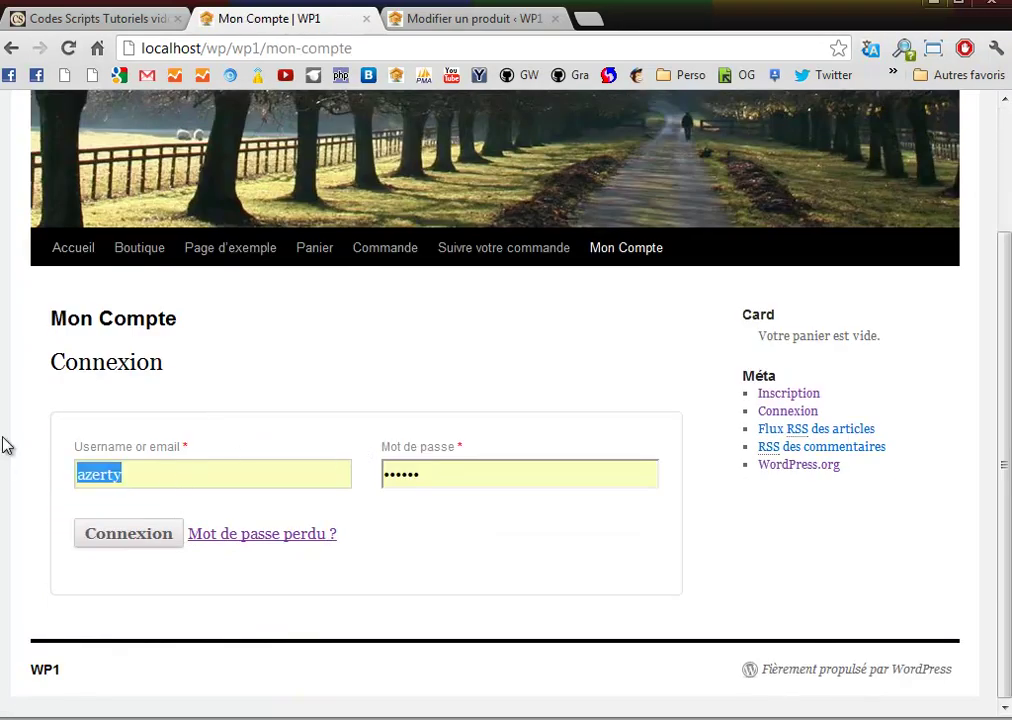
type("a")
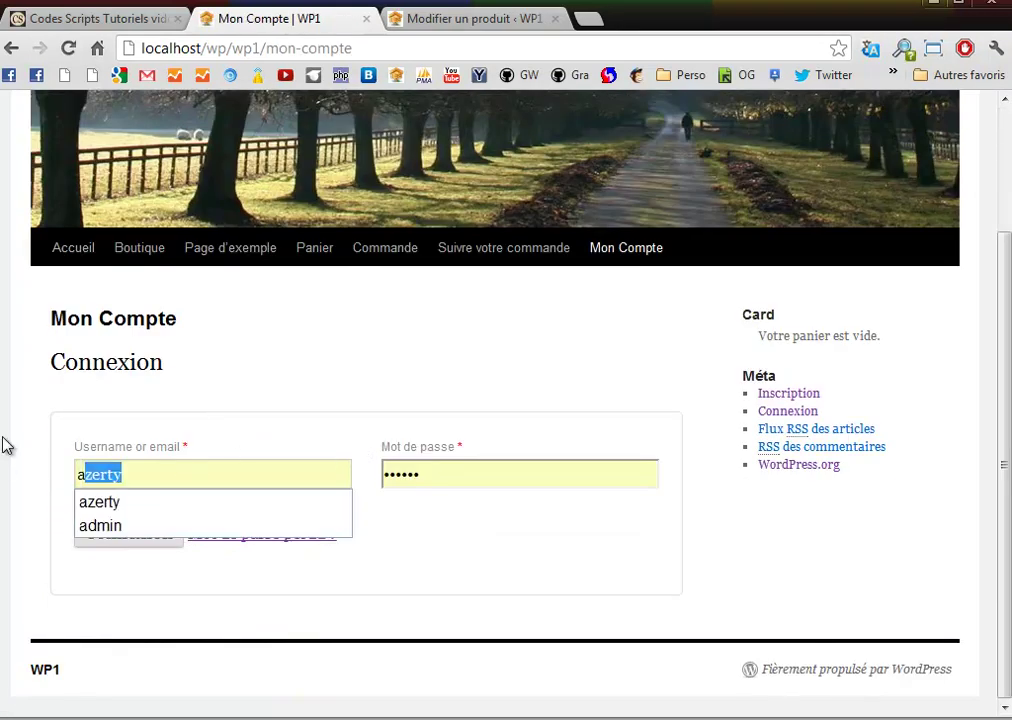
left_click(88, 526)
left_click(131, 544)
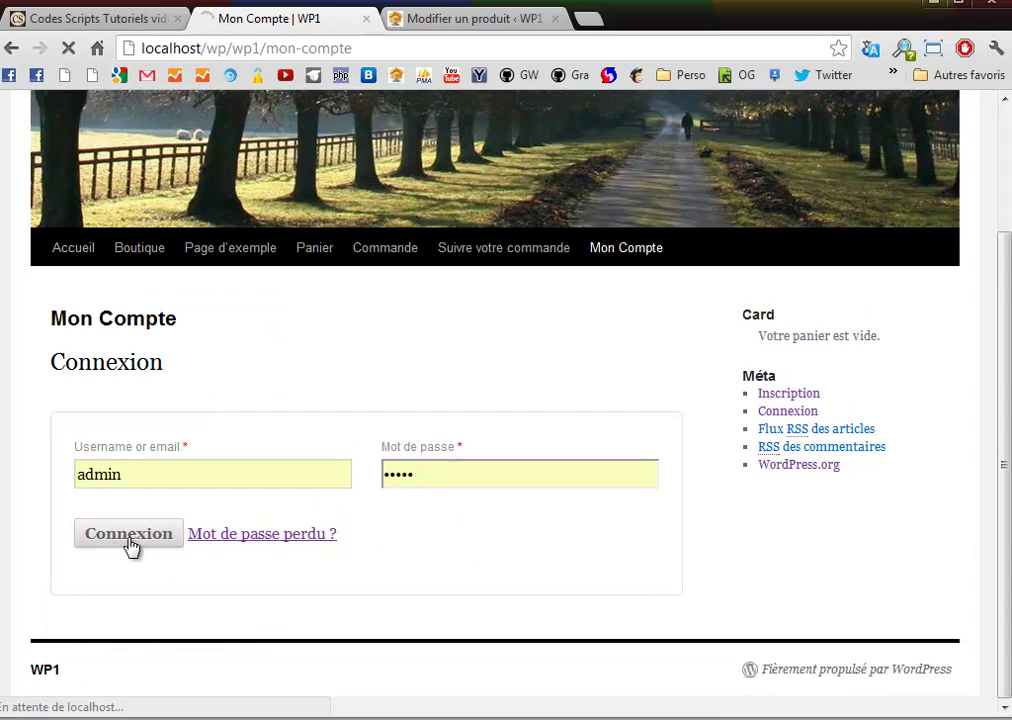
Review the admin's Mon Compte page, including its available downloads, recent orders and addresses
scroll(140, 544, "down", 5)
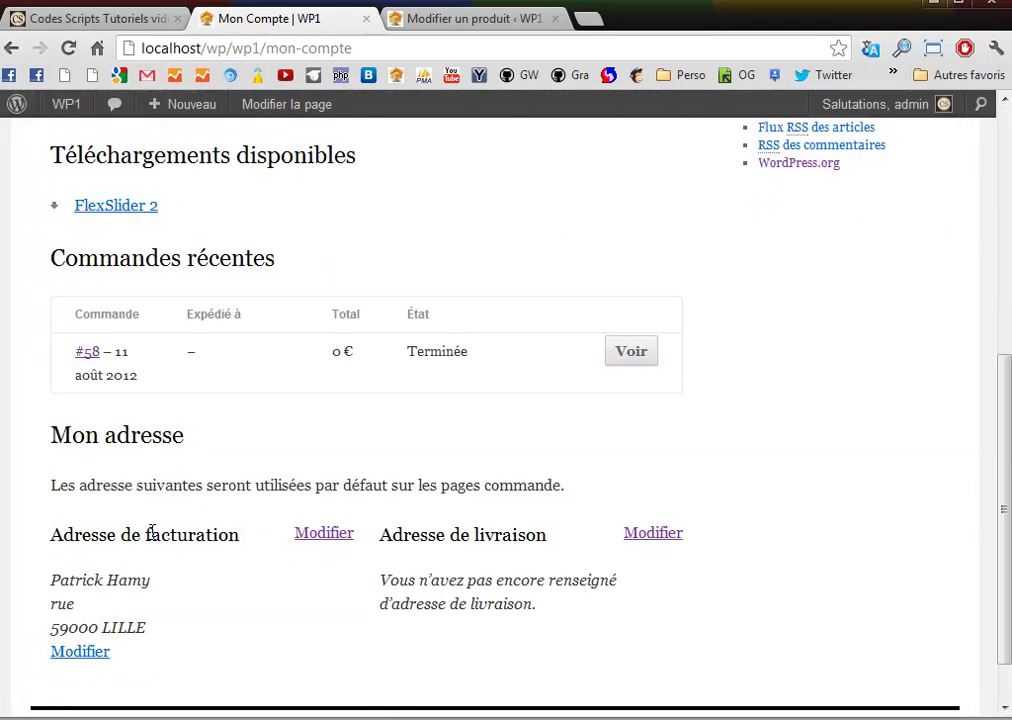
scroll(150, 533, "up", 5)
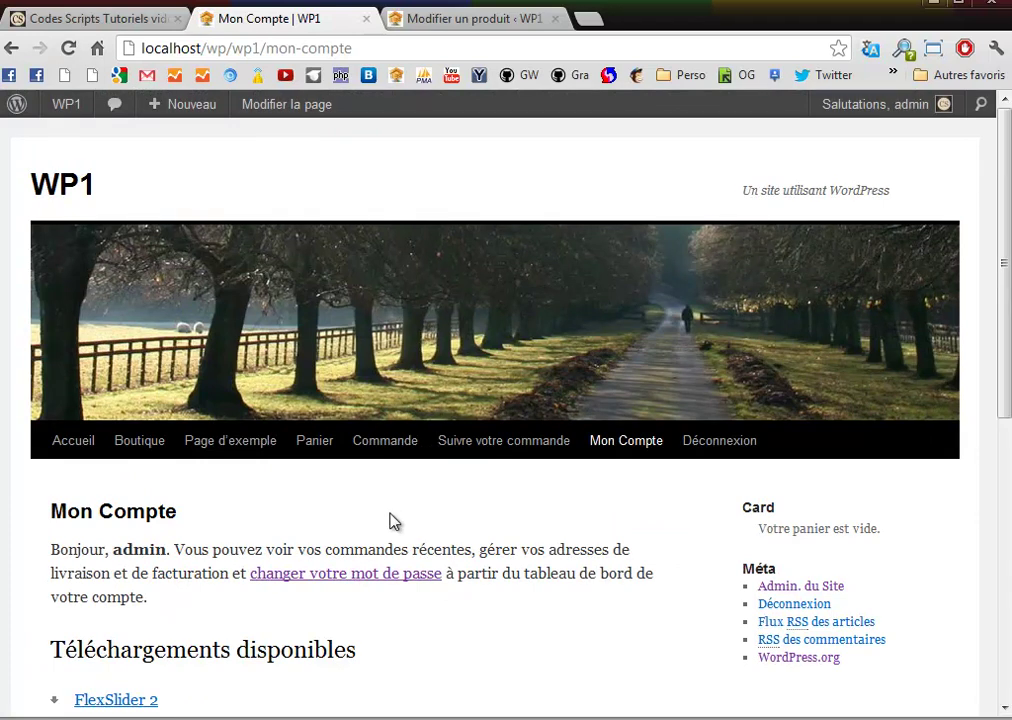
scroll(390, 521, "down", 3)
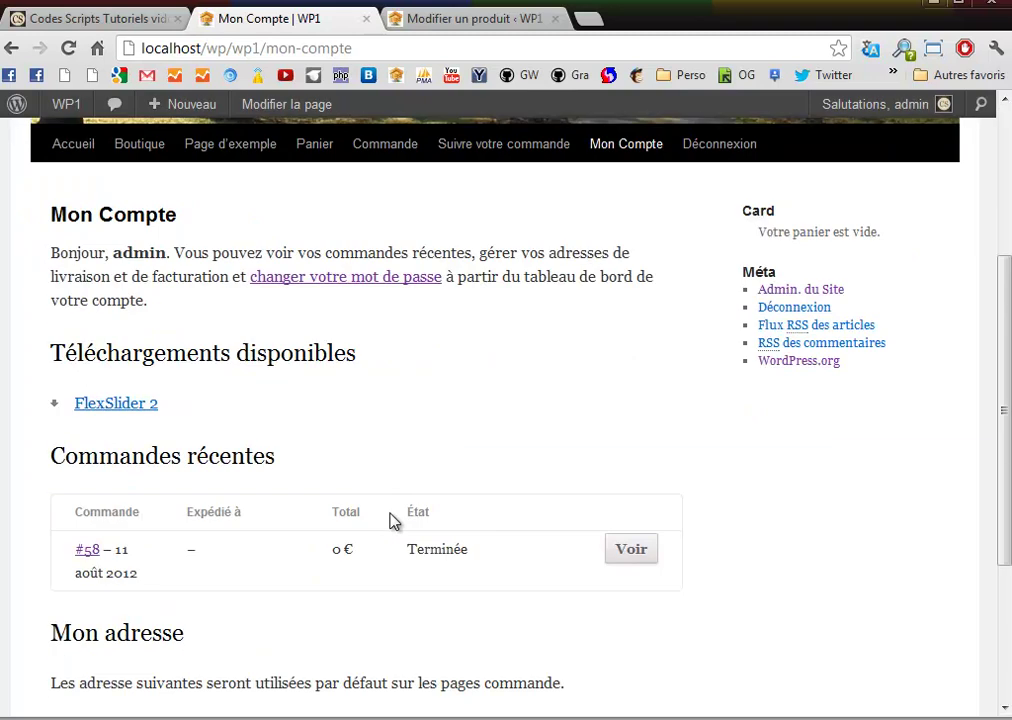
scroll(390, 530, "up", 3)
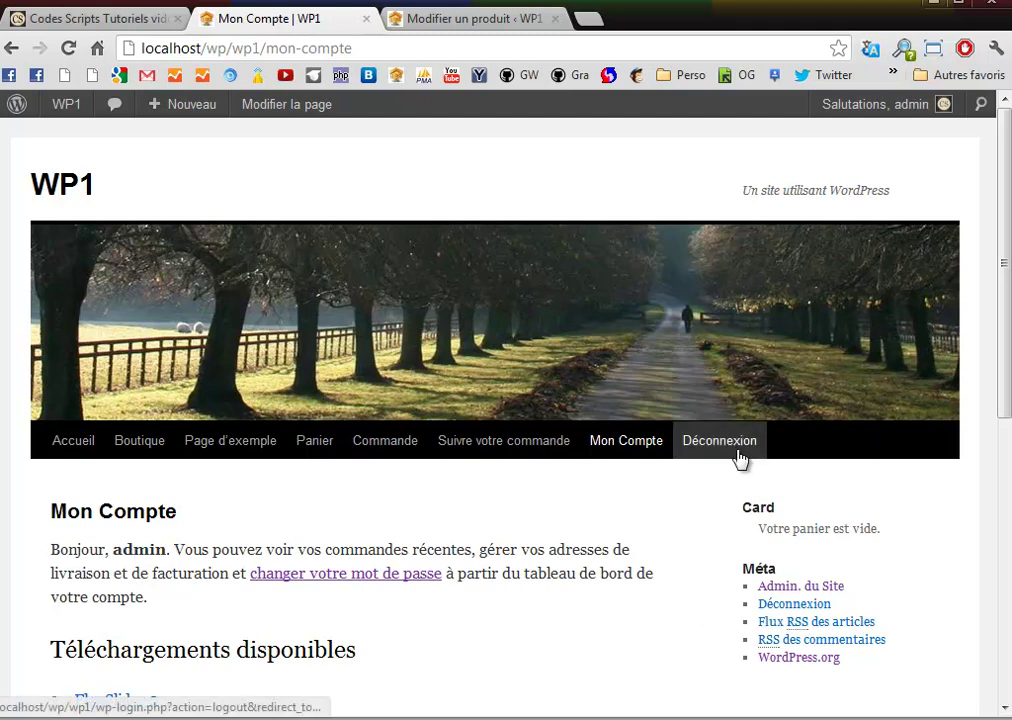
In the FlexSlider 2 product's edit form, set the regular price (Prix régulier) to 10 €
left_click(451, 22)
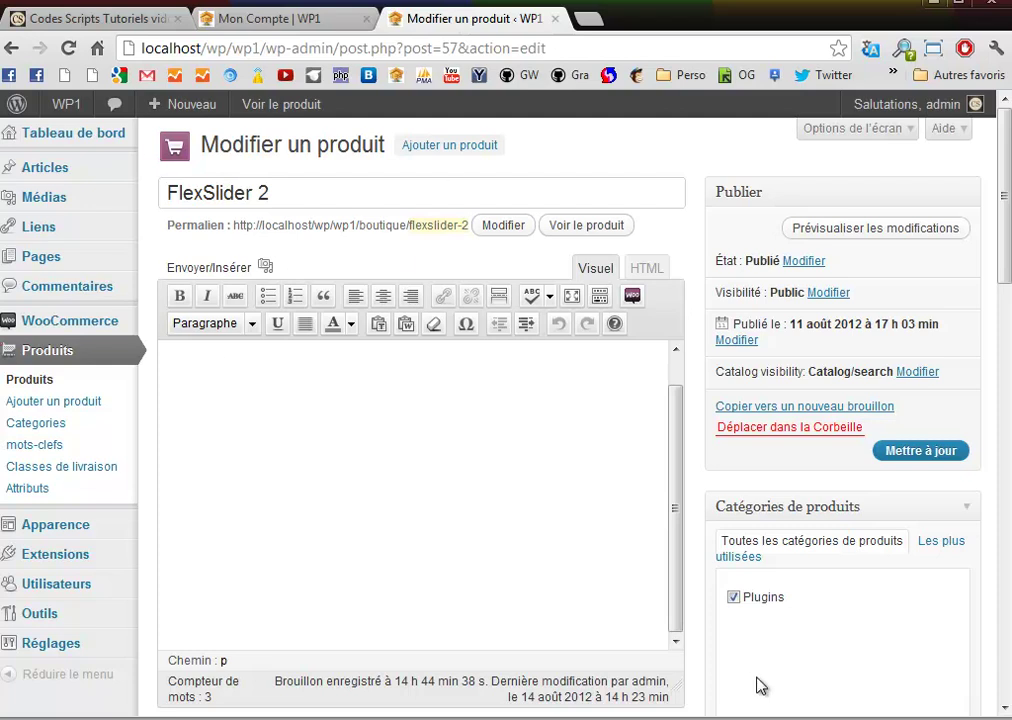
scroll(709, 603, "down", 6)
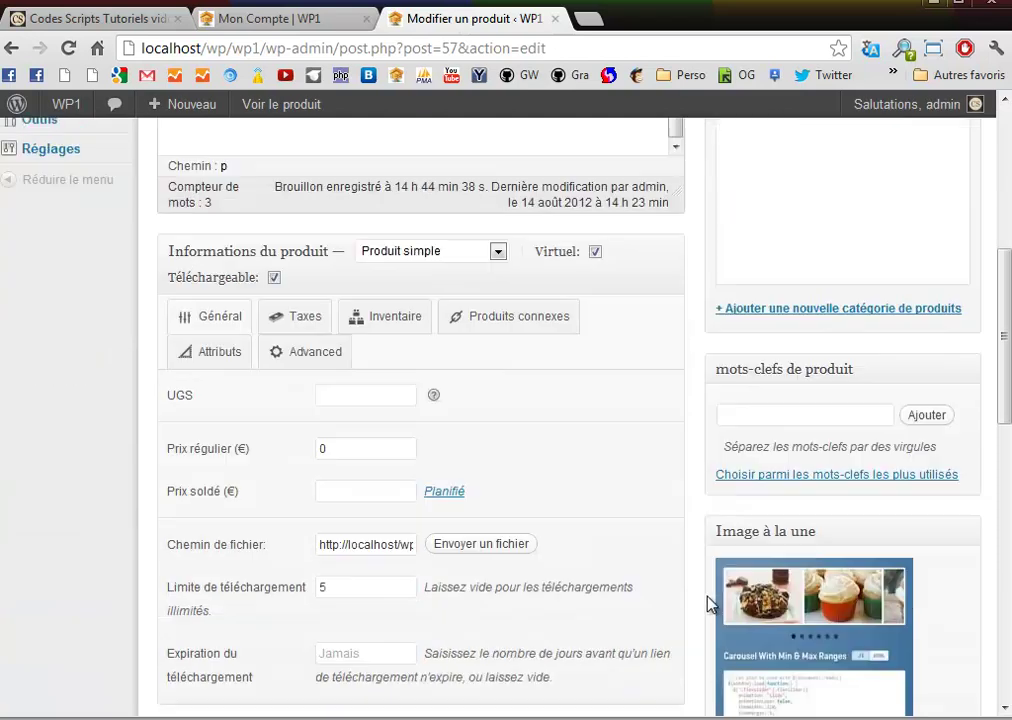
double_click(333, 343)
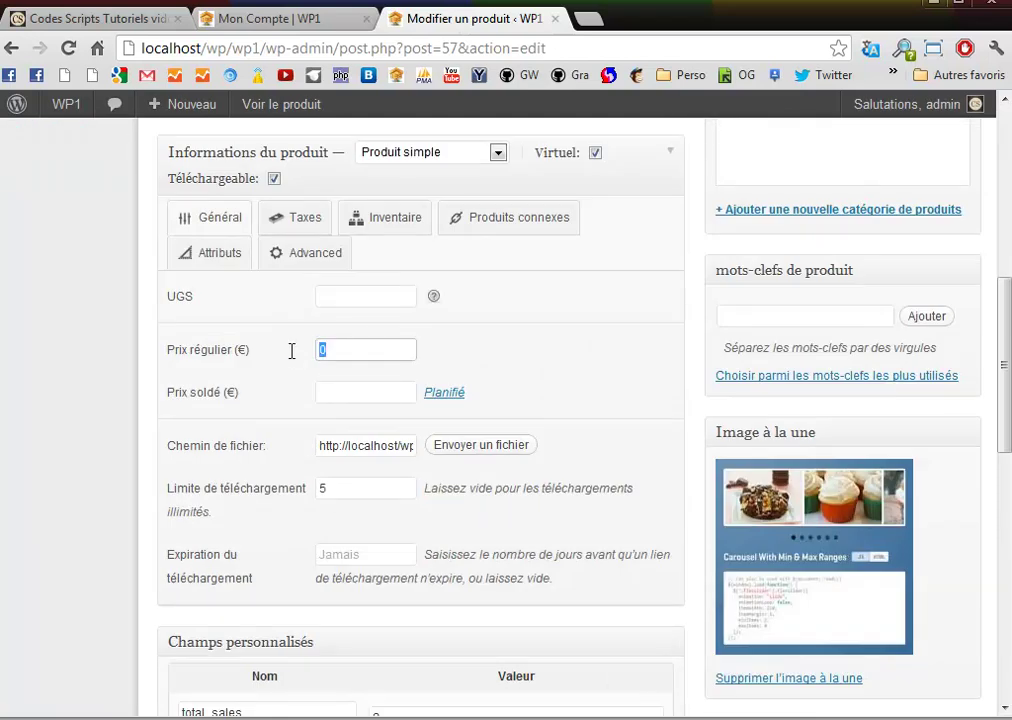
type("10")
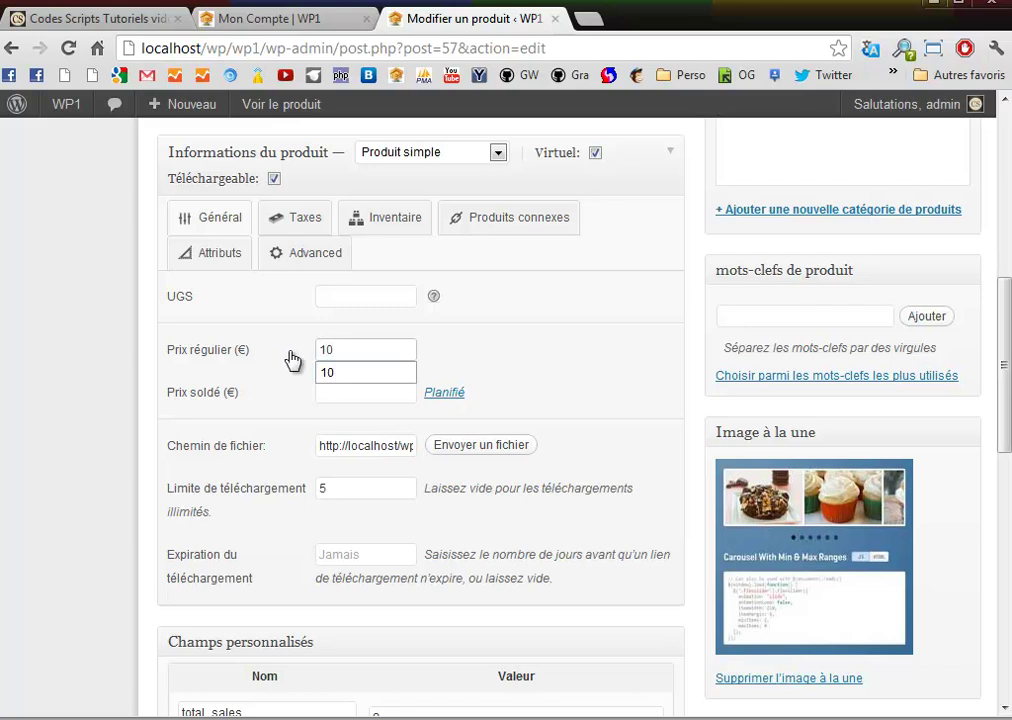
left_click(492, 355)
Update the published FlexSlider 2 product to save its new price
scroll(495, 355, "down", 6)
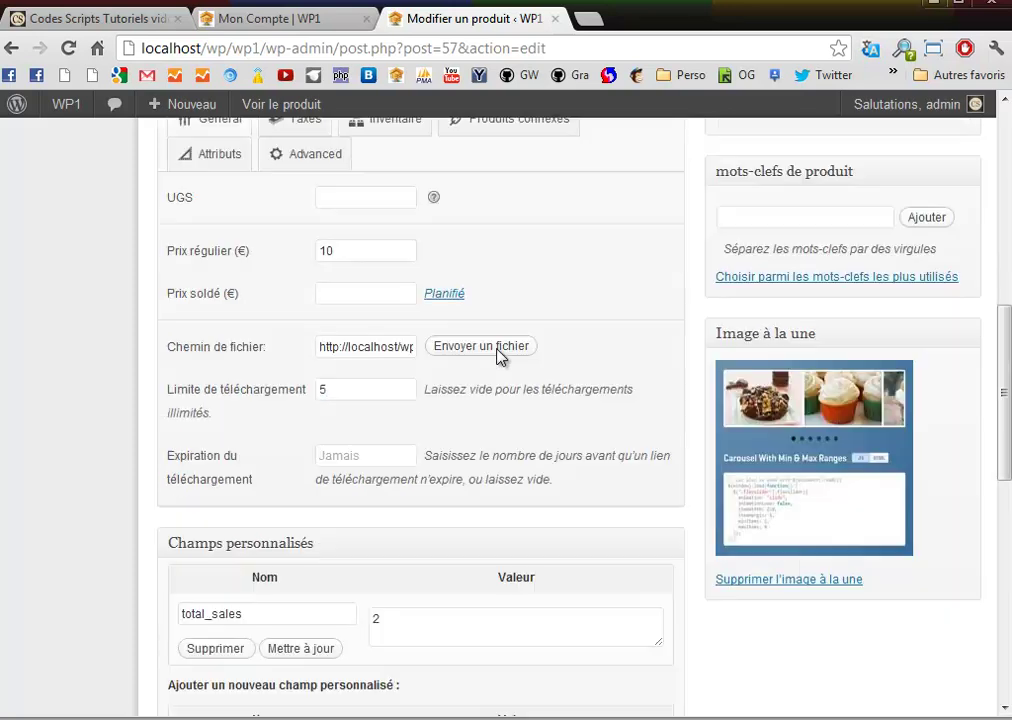
scroll(678, 472, "down", 3)
scroll(678, 472, "up", 13)
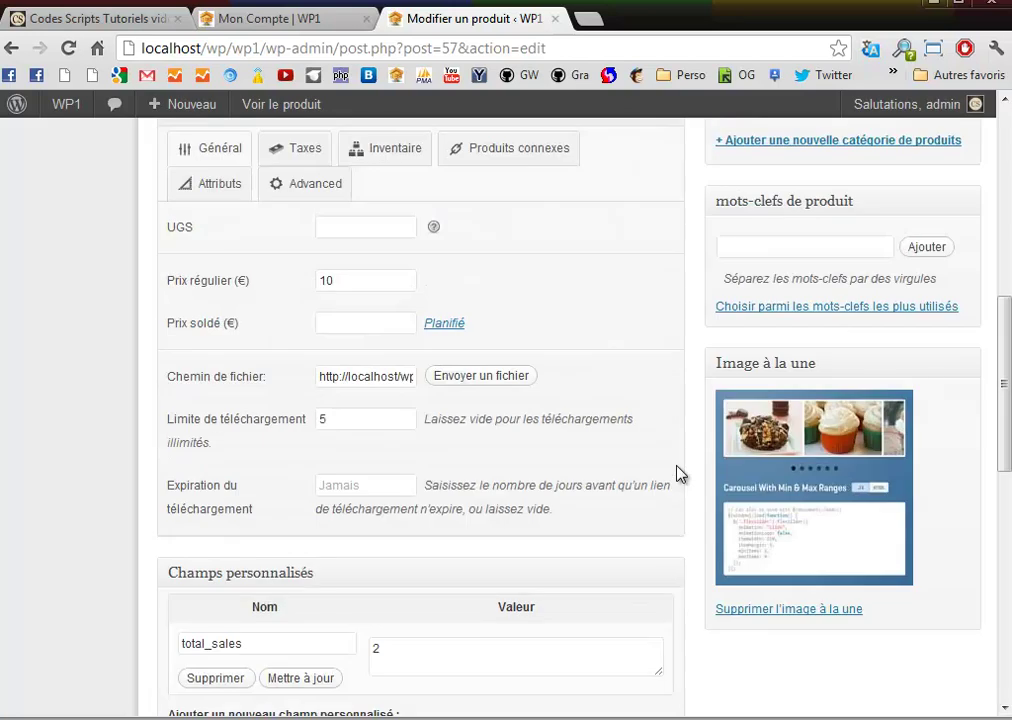
scroll(678, 472, "down", 5)
scroll(678, 472, "up", 7)
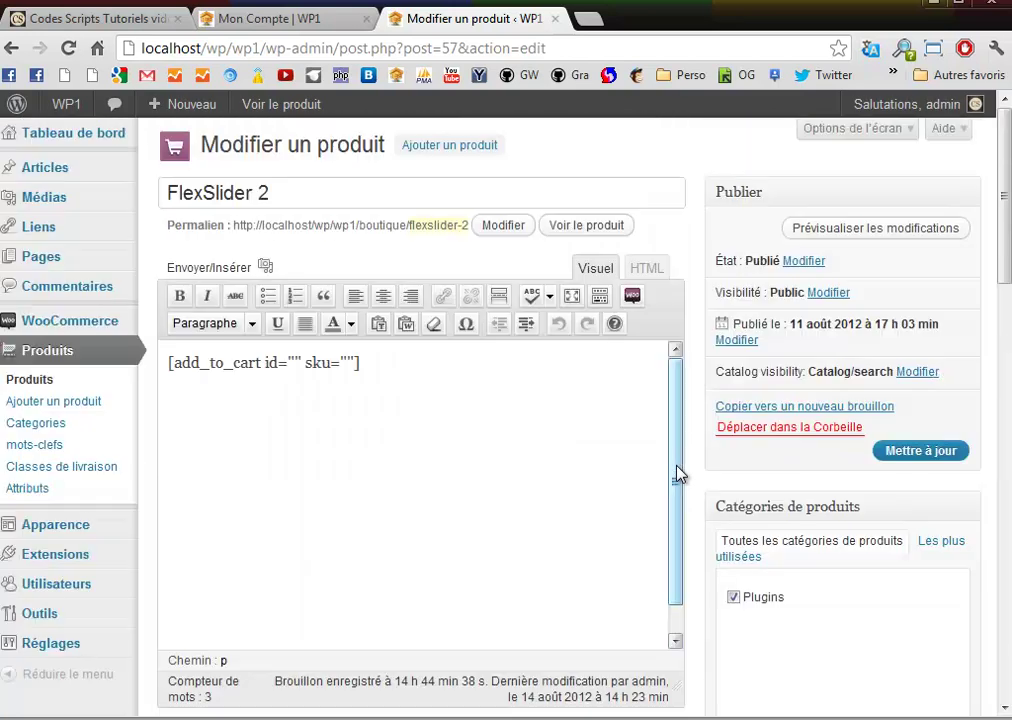
left_click(917, 452)
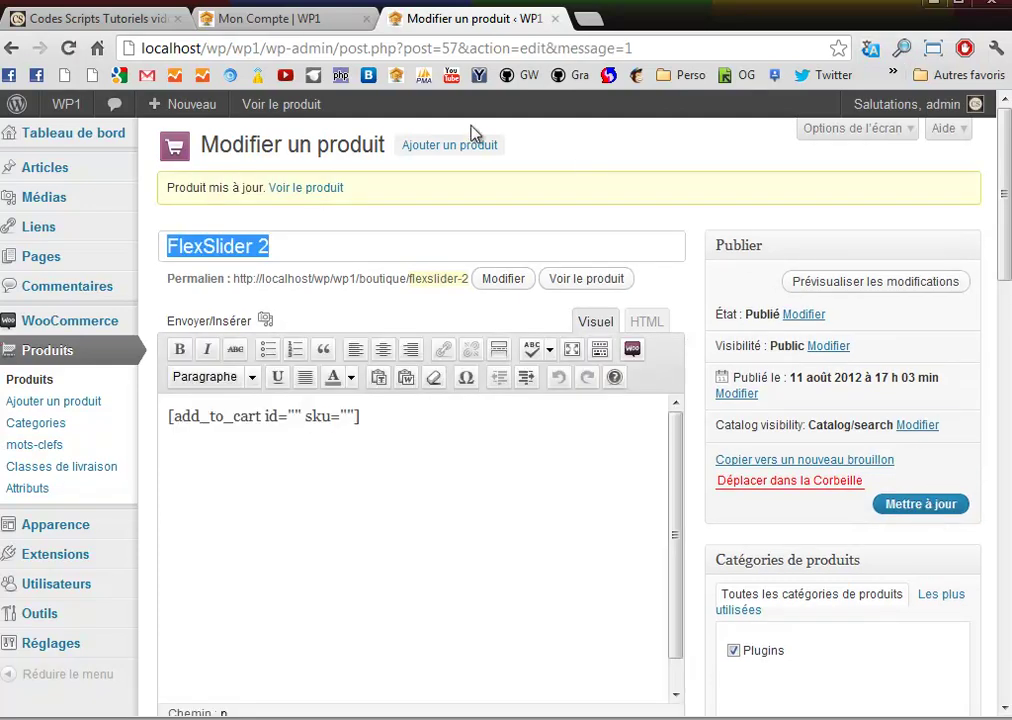
left_click(434, 199)
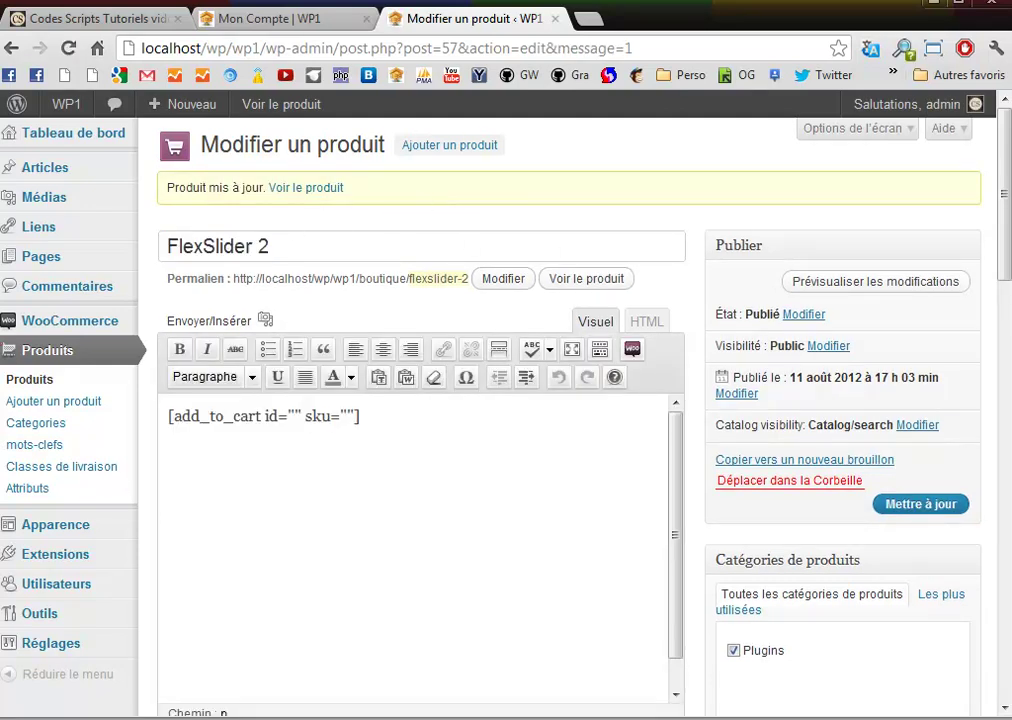
Return to the public site, log out of the admin account and reopen the Mon Compte page
left_click(278, 22)
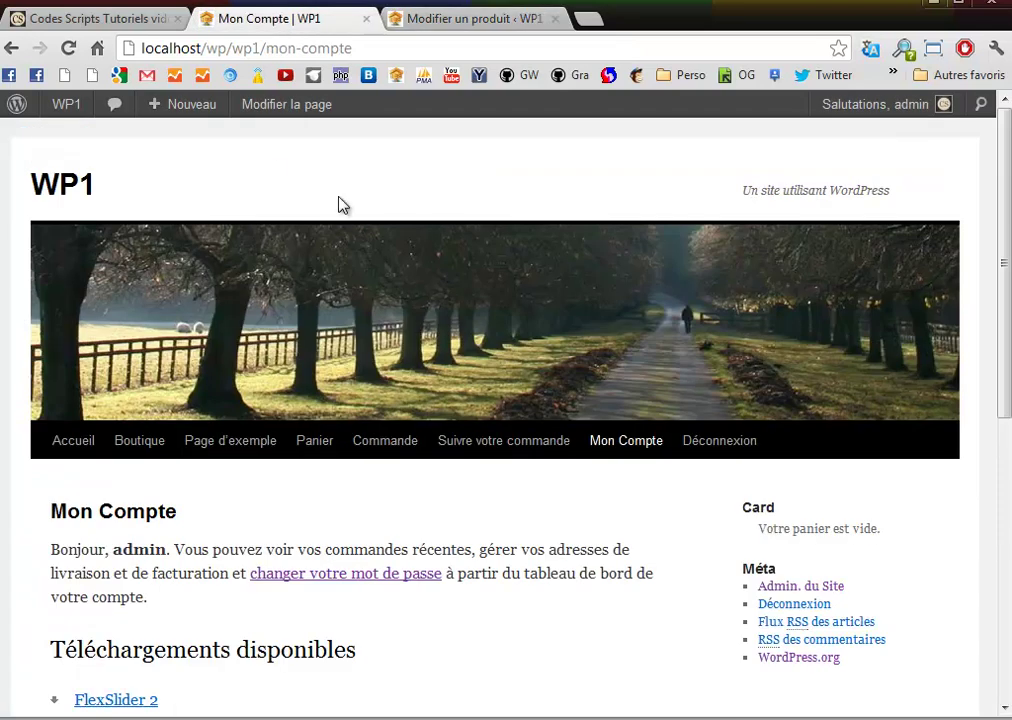
key("F5")
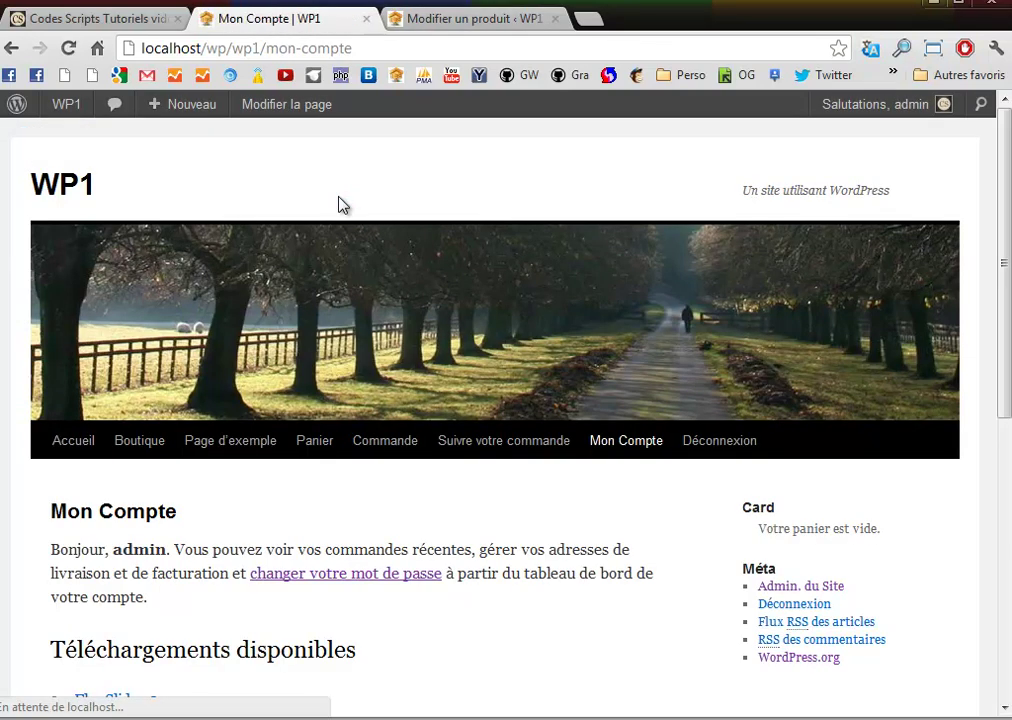
left_click(721, 442)
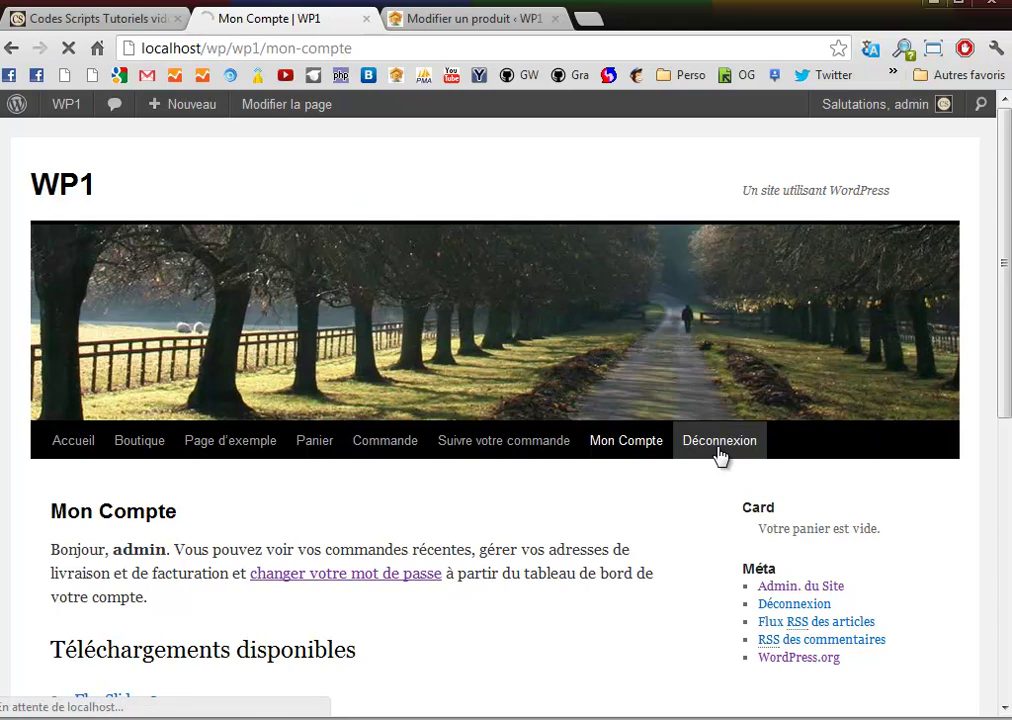
left_click(629, 424)
Replace admin with the customer's username in the login form and sign in using the saved credentials
scroll(629, 424, "down", 3)
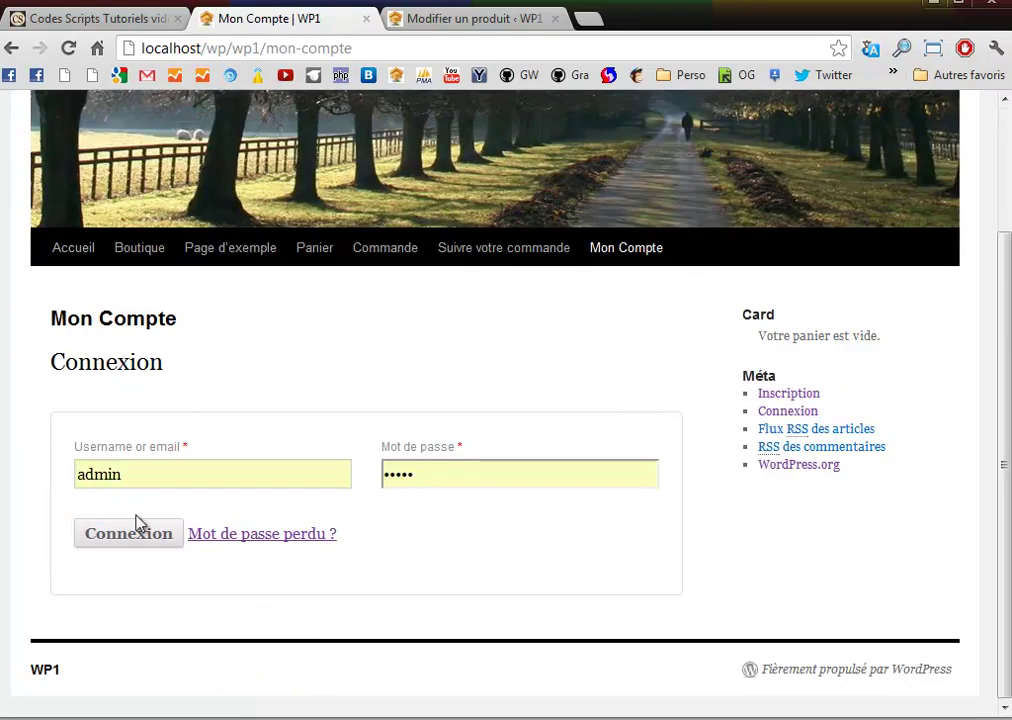
left_click_drag(137, 474, 5, 476)
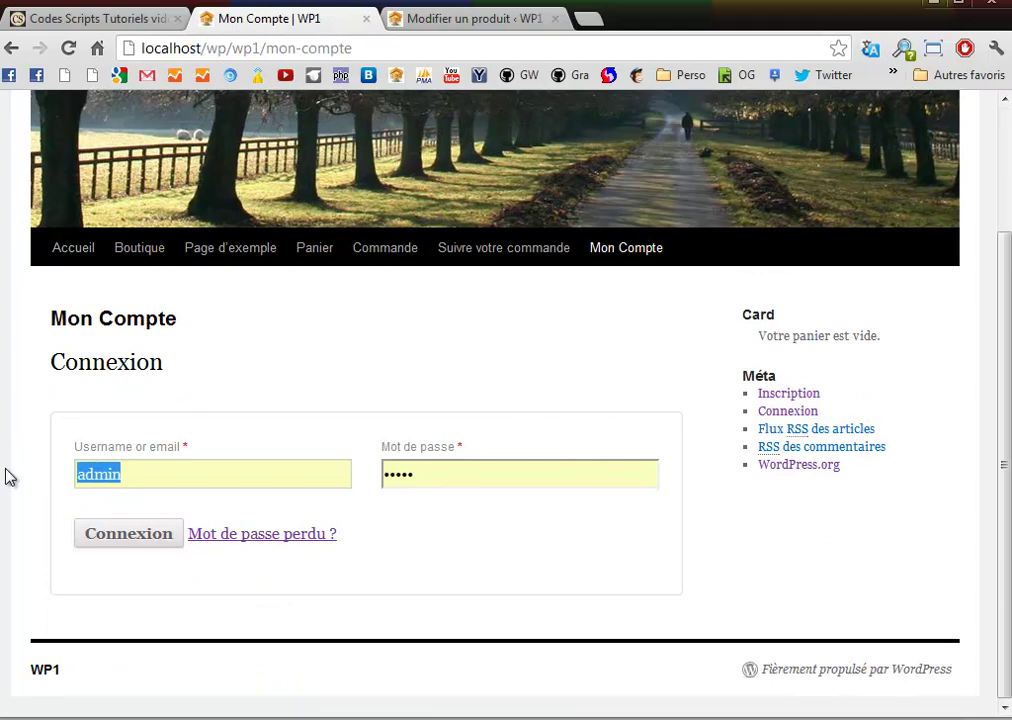
key("Down")
left_click(79, 528)
left_click(425, 473)
left_click(104, 536)
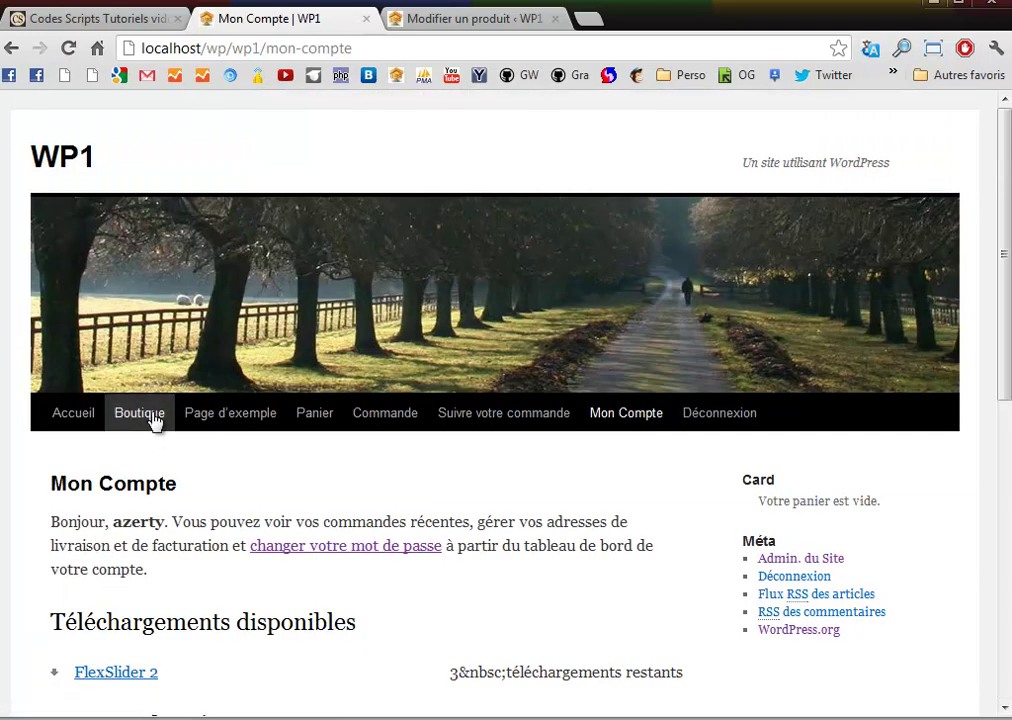
Open the Boutique page and add FlexSlider 2 to the cart
left_click(146, 418)
scroll(147, 422, "down", 2)
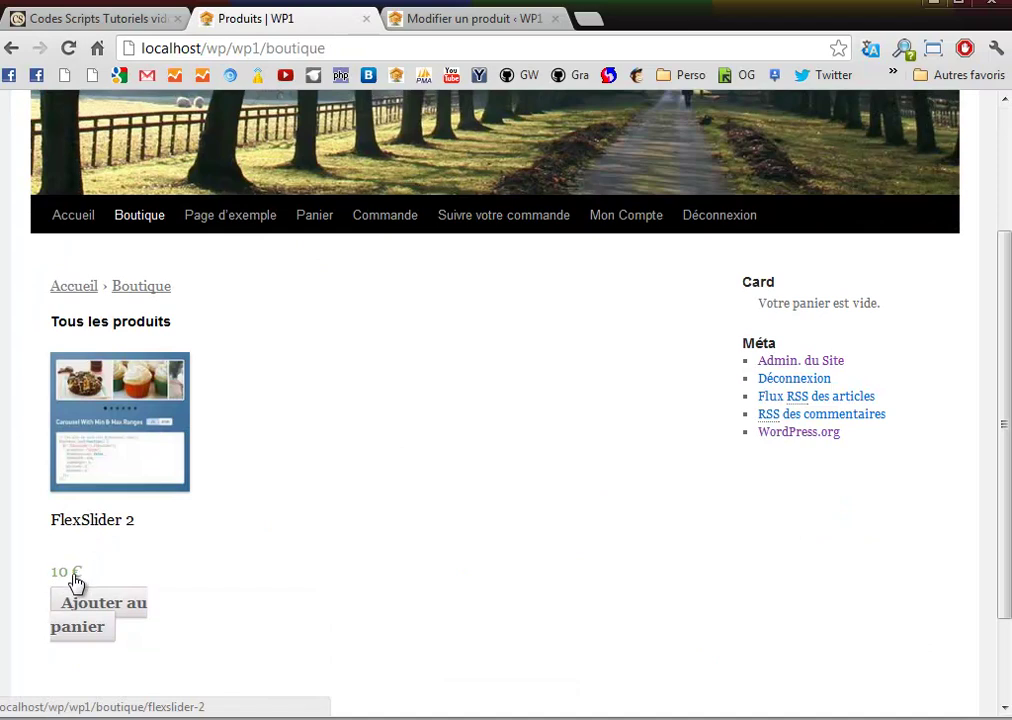
left_click(118, 608)
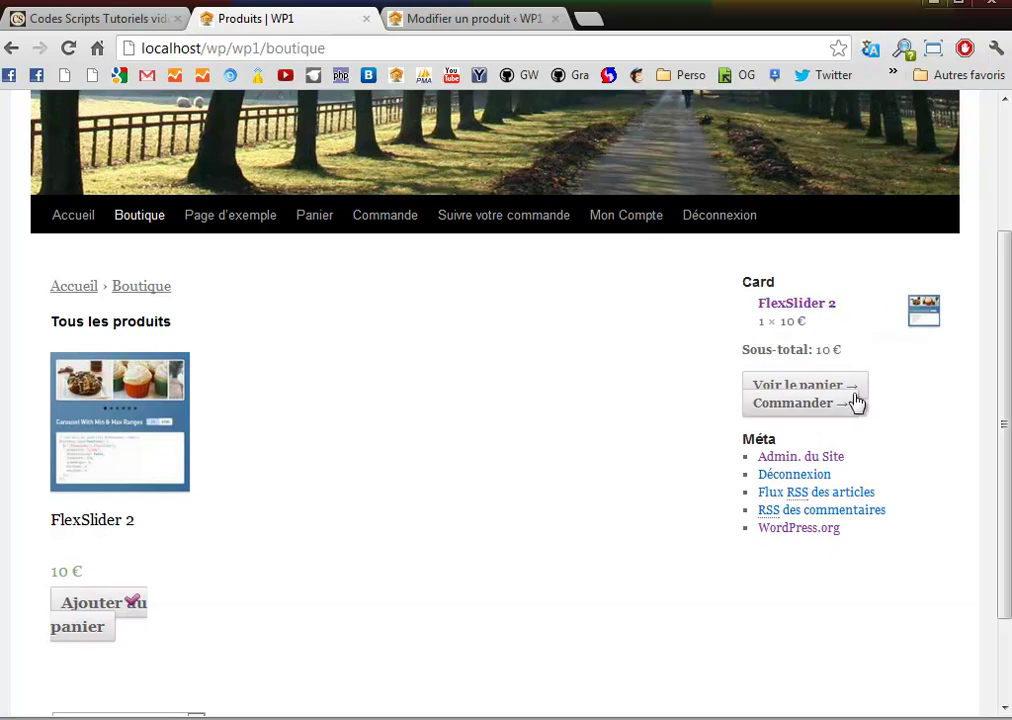
scroll(470, 440, "up", 2)
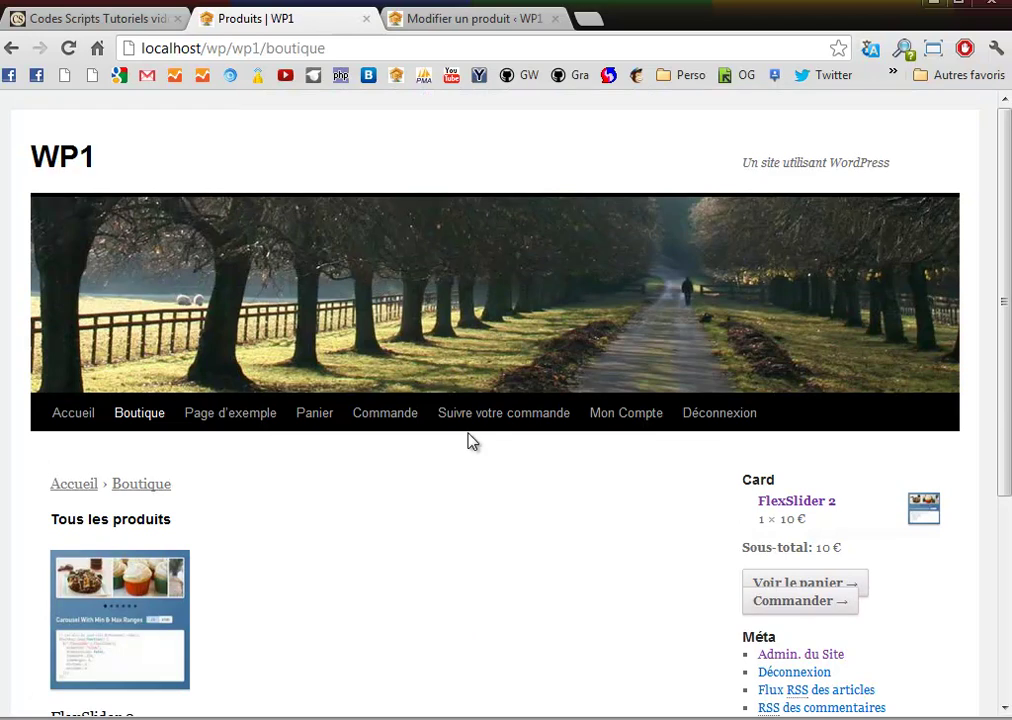
Open the cart, set the FlexSlider 2 quantity to 2 and update the cart
left_click(795, 590)
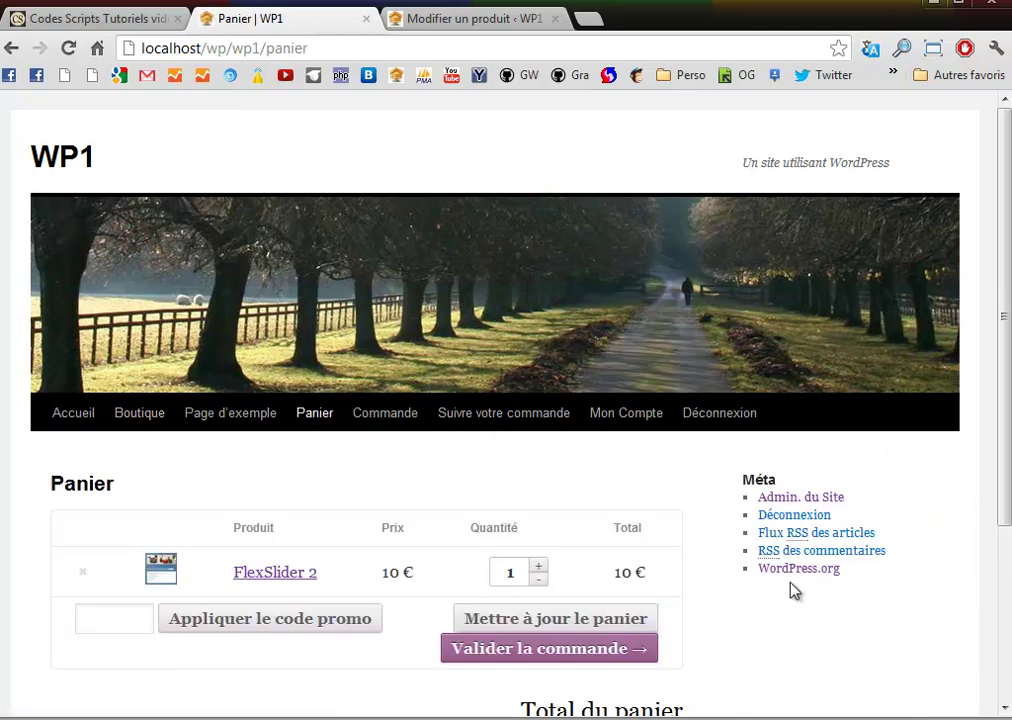
scroll(785, 595, "down", 2)
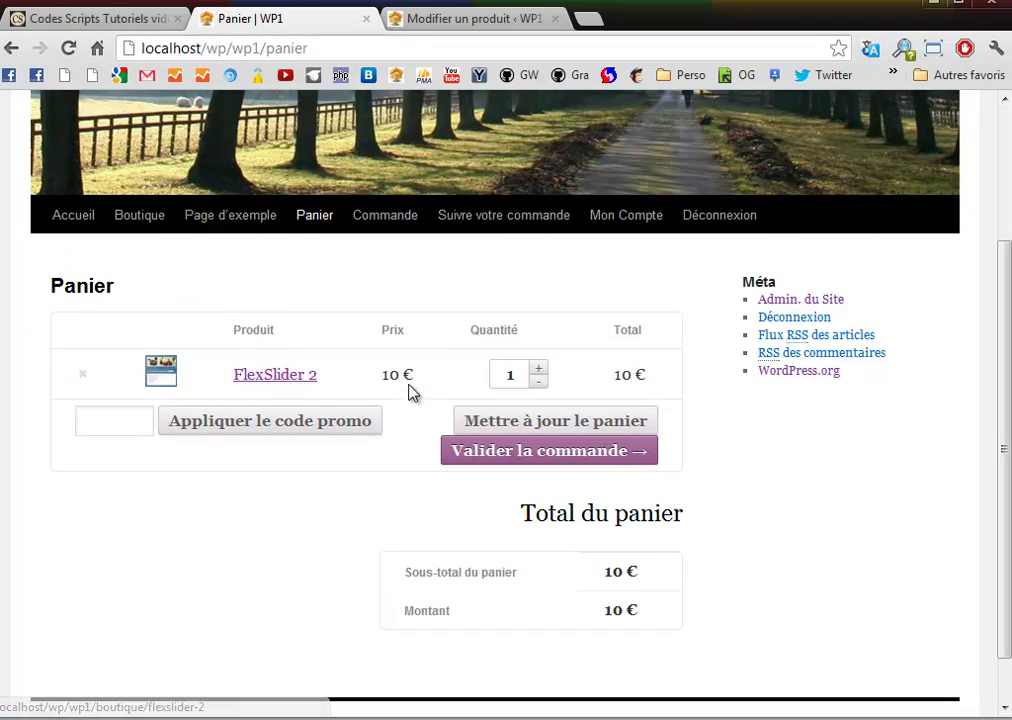
left_click(519, 376)
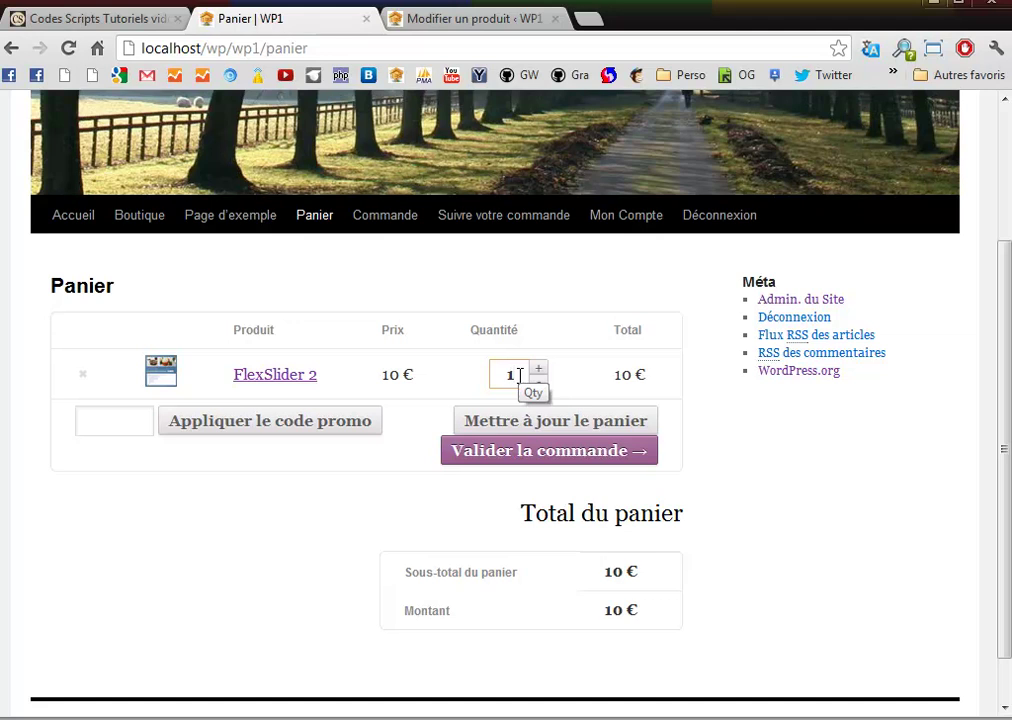
key("BackSpace")
type("2")
left_click(597, 428)
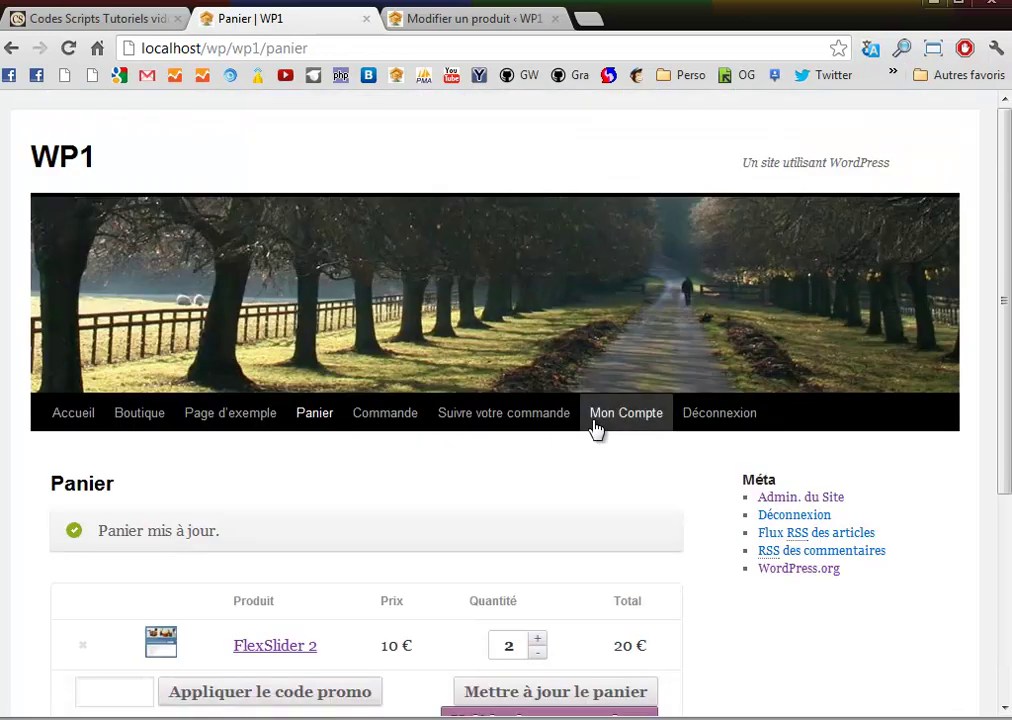
scroll(595, 428, "down", 3)
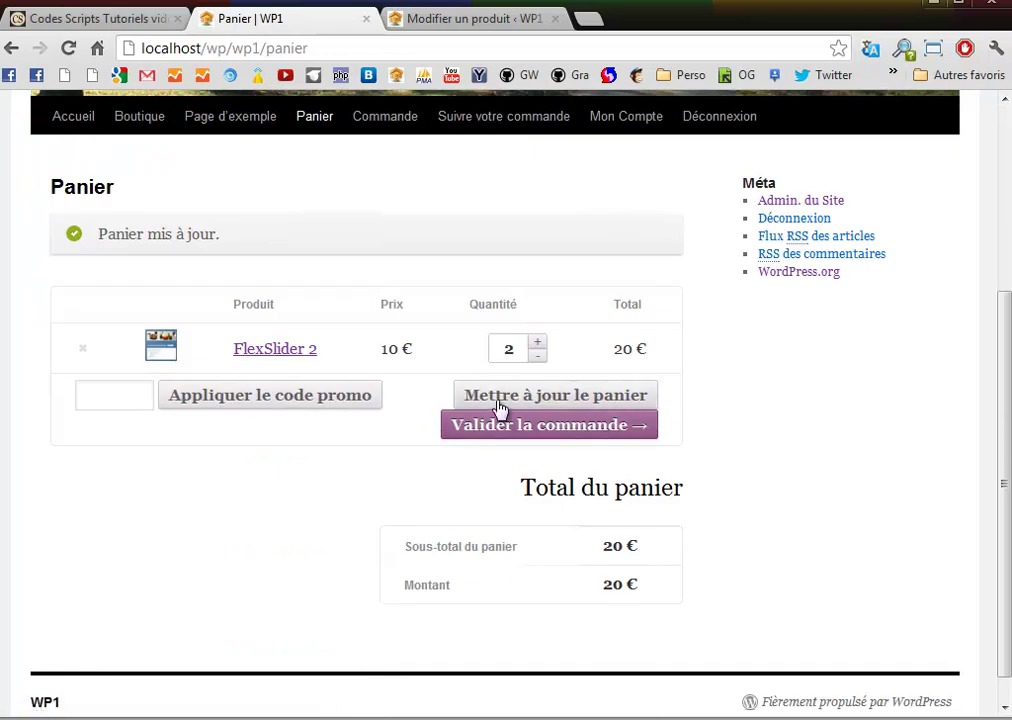
Proceed to checkout, choose PayPal as the payment method and place the order for FlexSlider 2
left_click(520, 433)
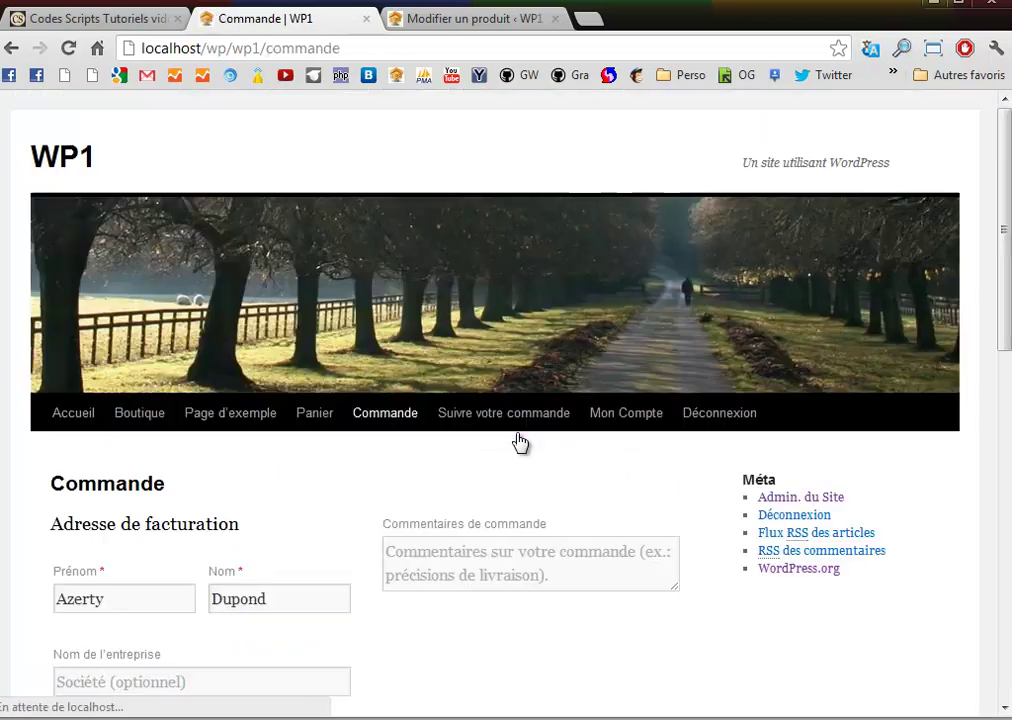
scroll(520, 442, "down", 5)
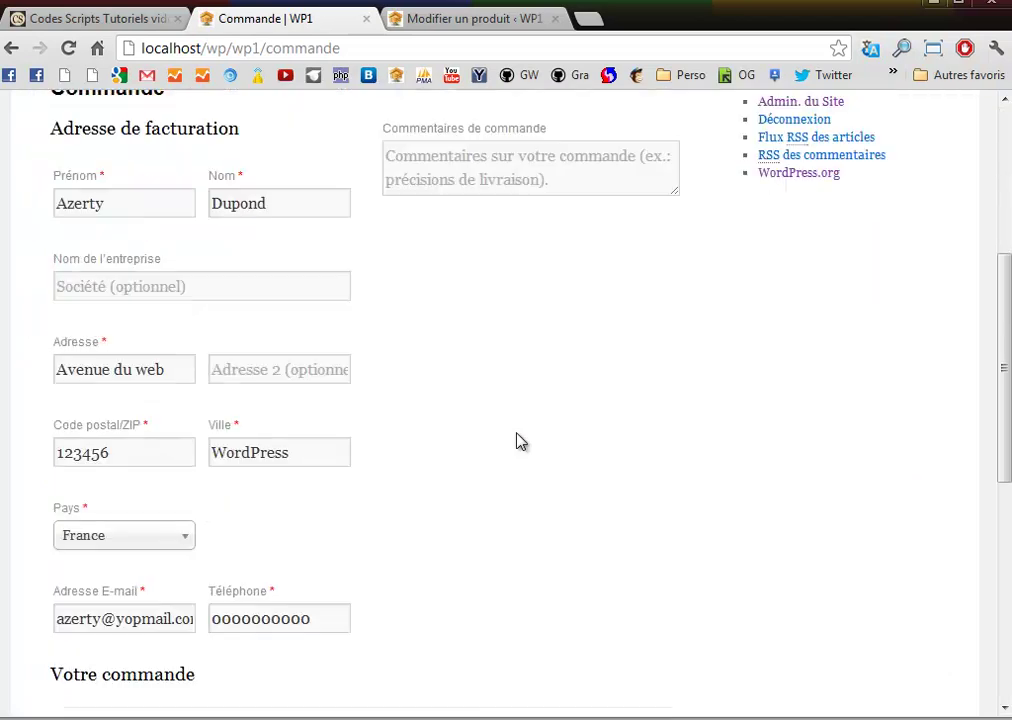
scroll(350, 587, "down", 6)
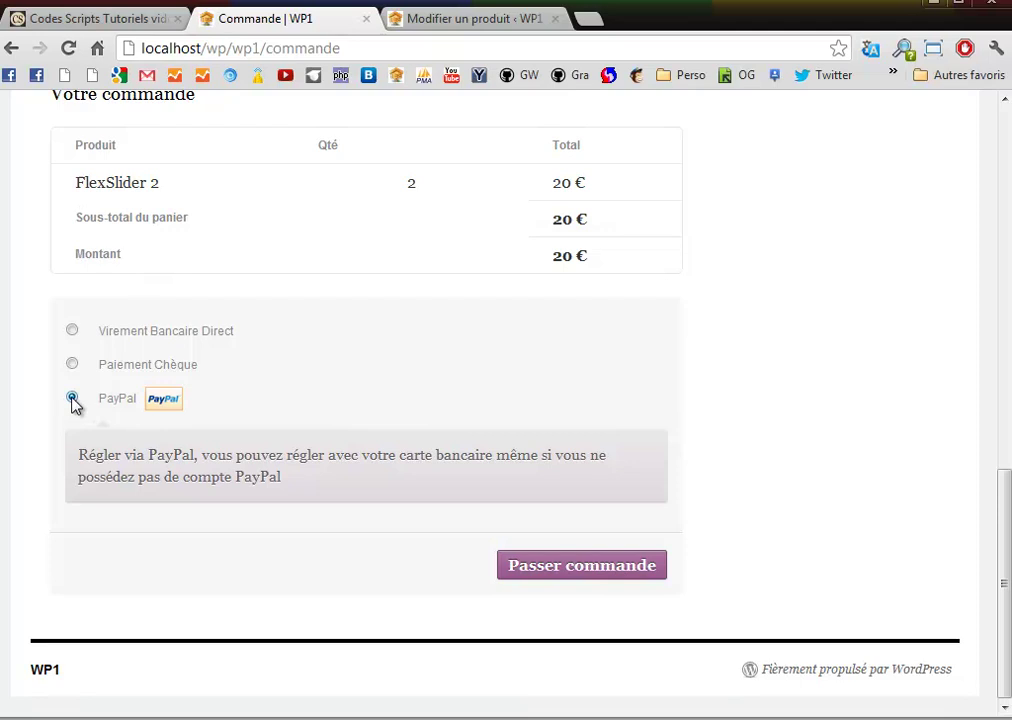
left_click(587, 566)
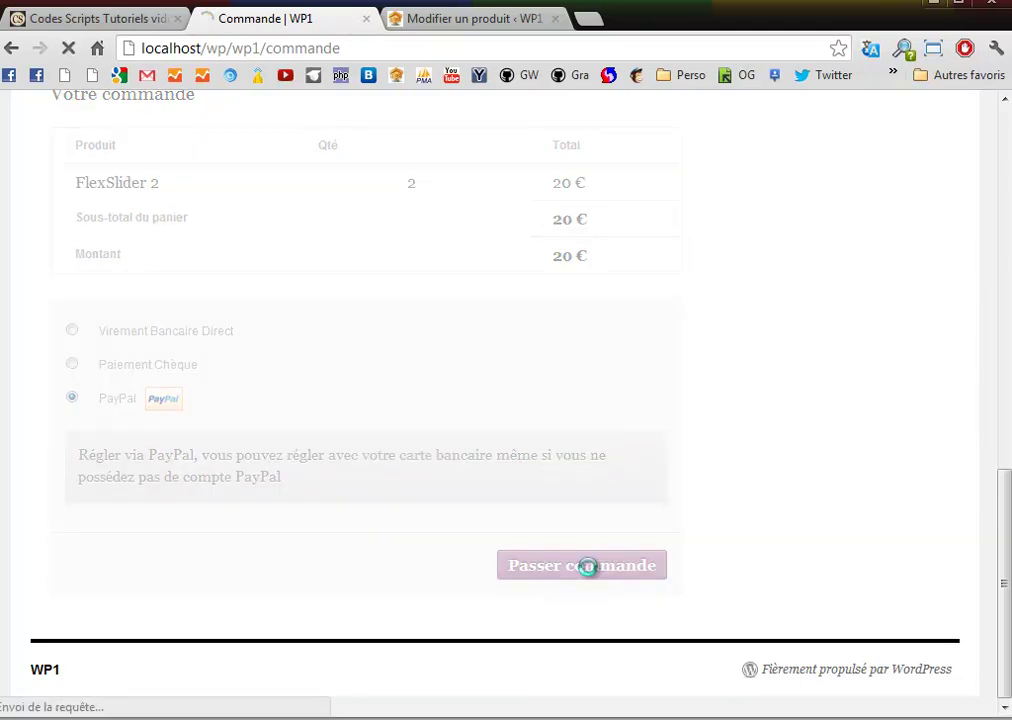